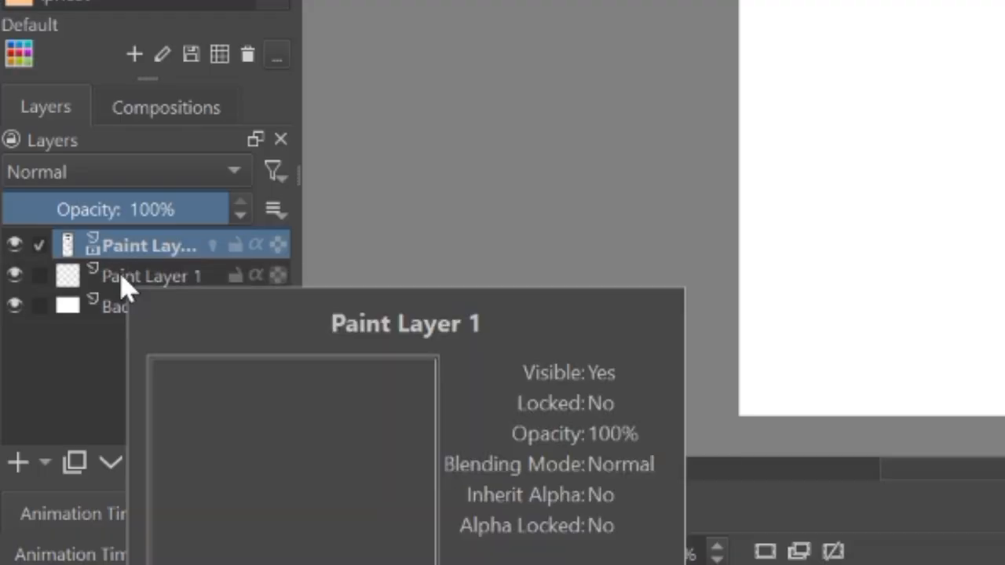
# Try adding Paint Layer 1 to the layer selection, and return to having only Paint Layer 2 selected
pyautogui.click(44, 284)
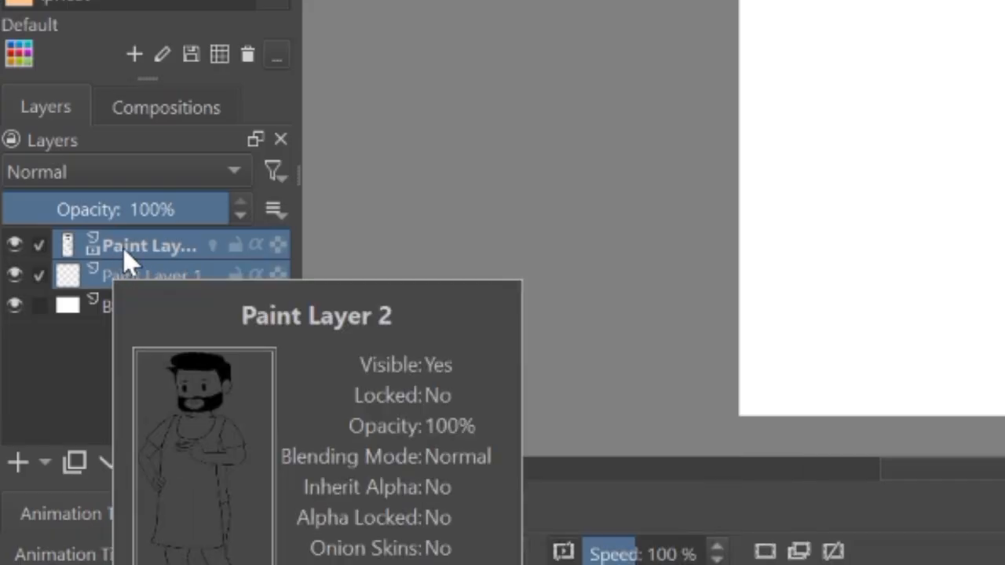
pyautogui.click(129, 251)
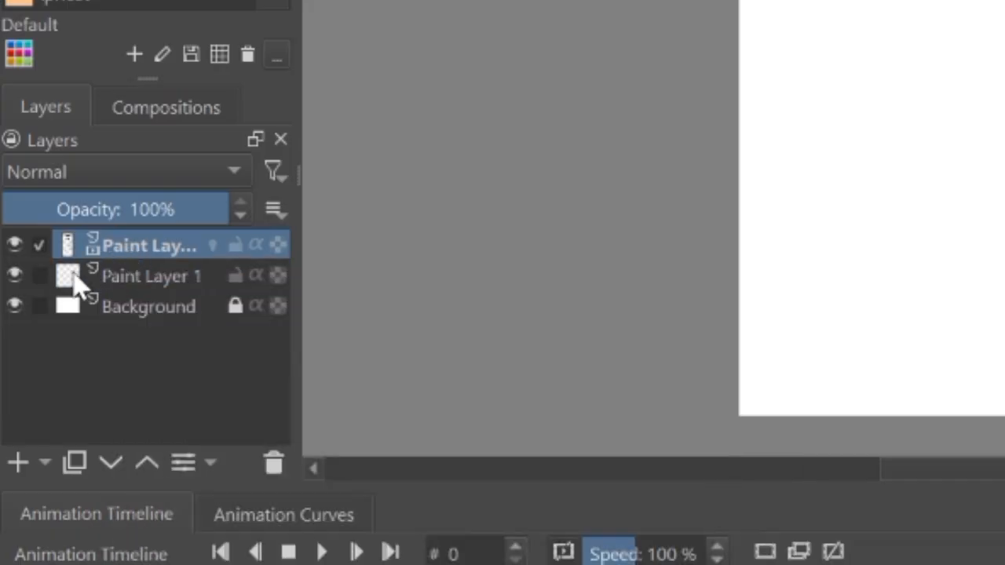
pyautogui.click(43, 277)
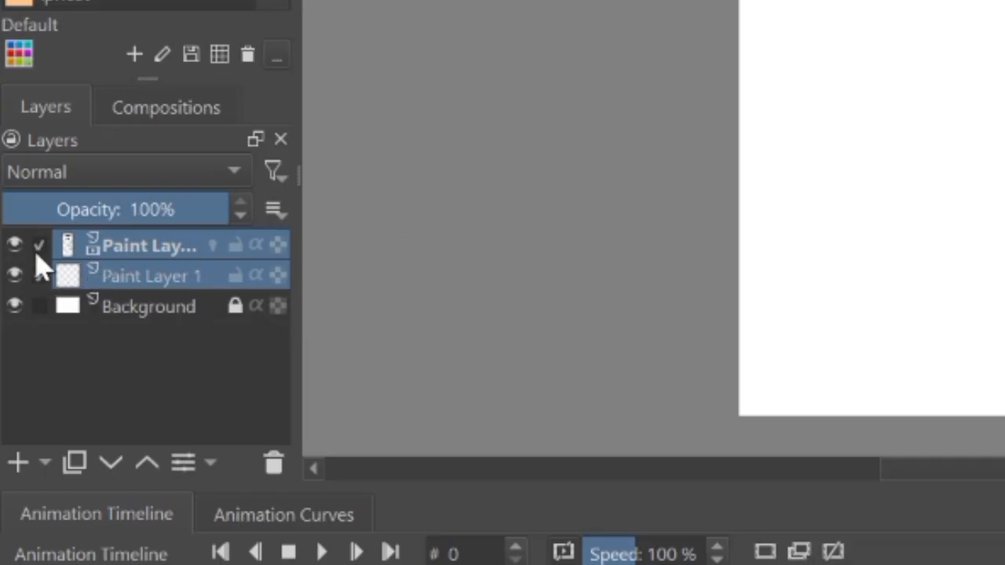
pyautogui.click(132, 248)
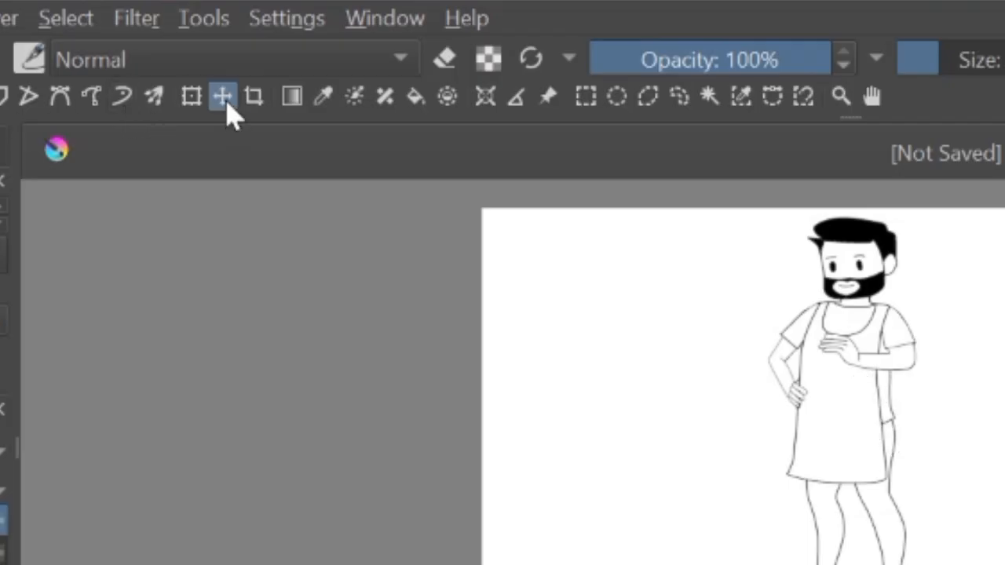
# Use the Move tool to shift the man drawing to the left half of the canvas, near the upper edge
pyautogui.moveTo(853, 362)
pyautogui.mouseDown()
pyautogui.moveTo(994, 330)
pyautogui.moveTo(848, 359)
pyautogui.mouseUp()
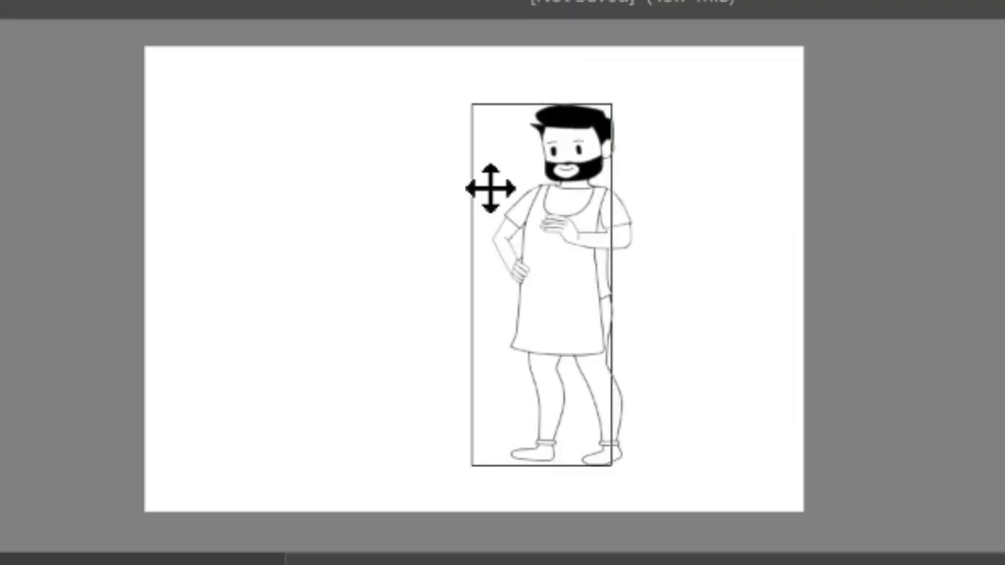
pyautogui.moveTo(490, 189); pyautogui.dragTo(524, 202)
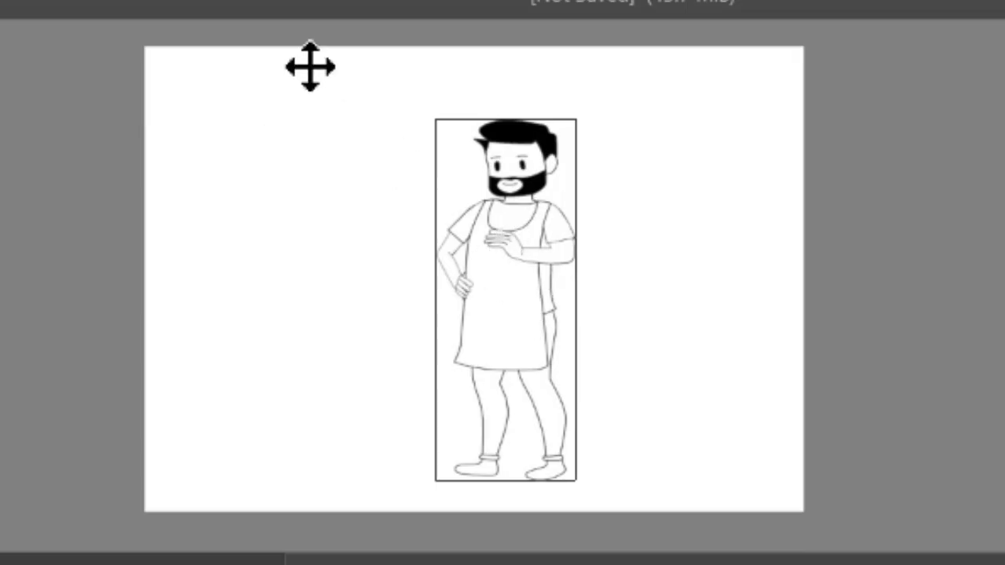
pyautogui.moveTo(509, 247); pyautogui.dragTo(395, 202)
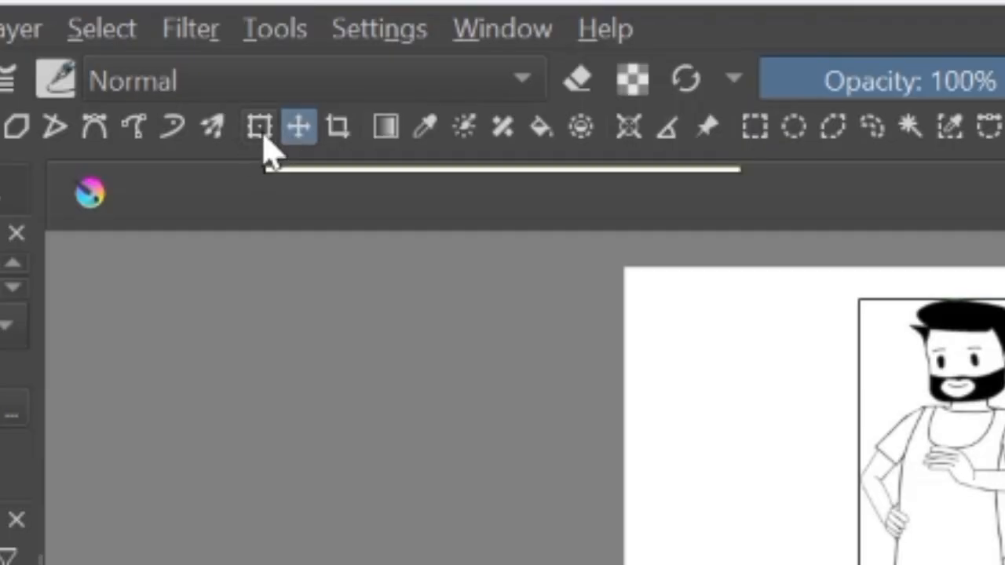
# Use the Transform tool to scale the figure down from its lower-right corner and narrow it from its right side
pyautogui.click(262, 138)
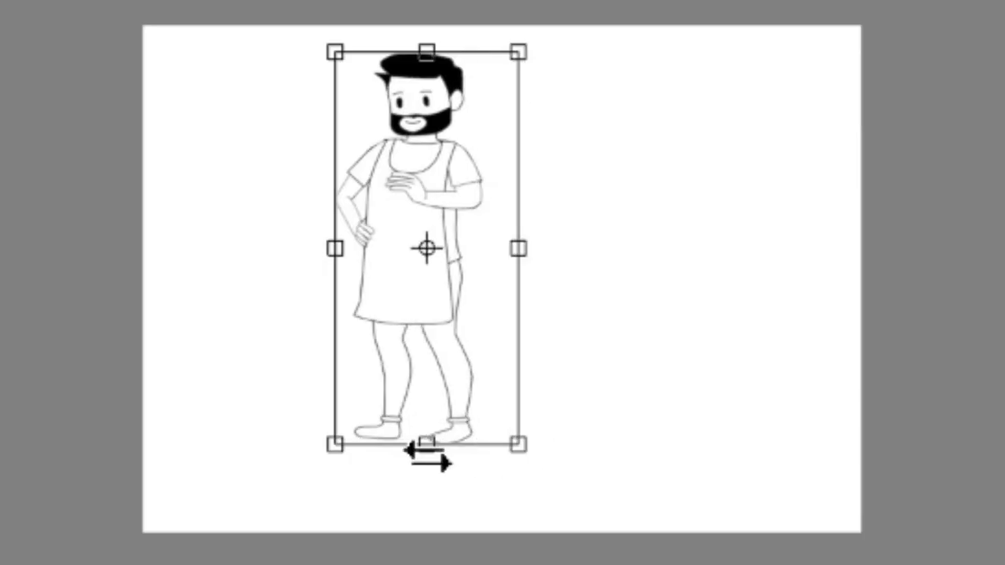
pyautogui.moveTo(424, 448)
pyautogui.mouseDown()
pyautogui.moveTo(424, 287)
pyautogui.moveTo(423, 446)
pyautogui.mouseUp()
pyautogui.moveTo(523, 449); pyautogui.dragTo(494, 397)
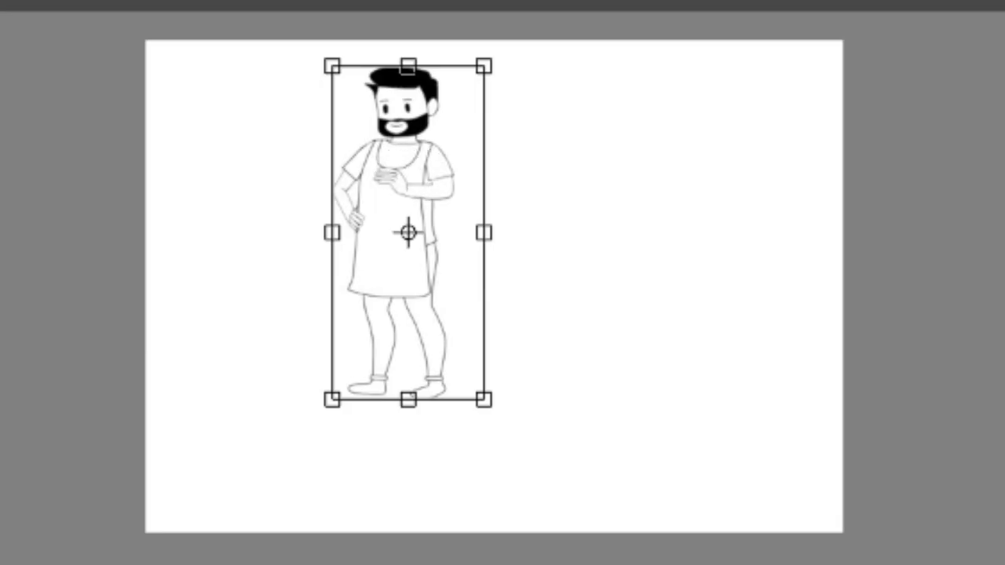
pyautogui.moveTo(484, 400); pyautogui.dragTo(510, 355)
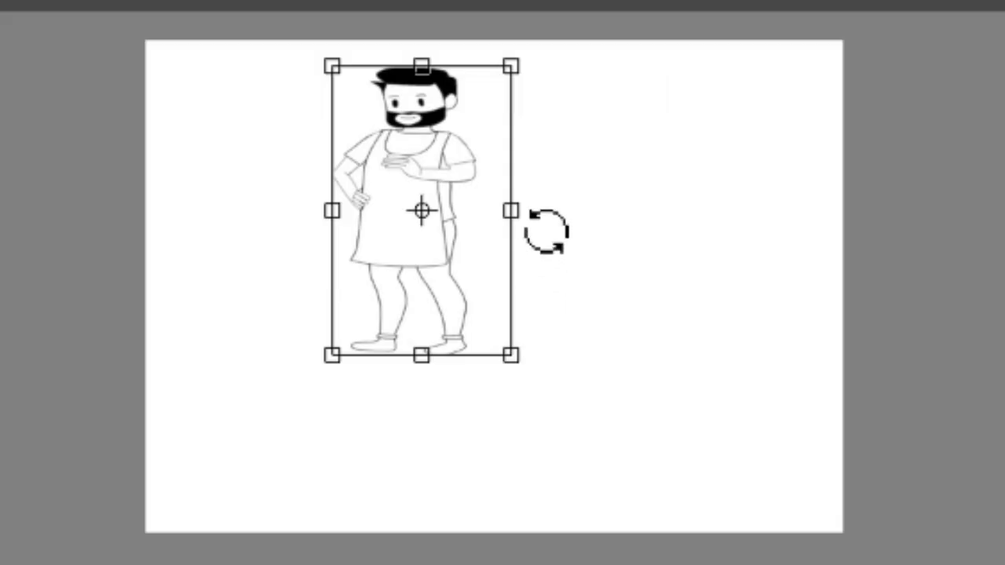
pyautogui.moveTo(510, 211); pyautogui.dragTo(473, 213)
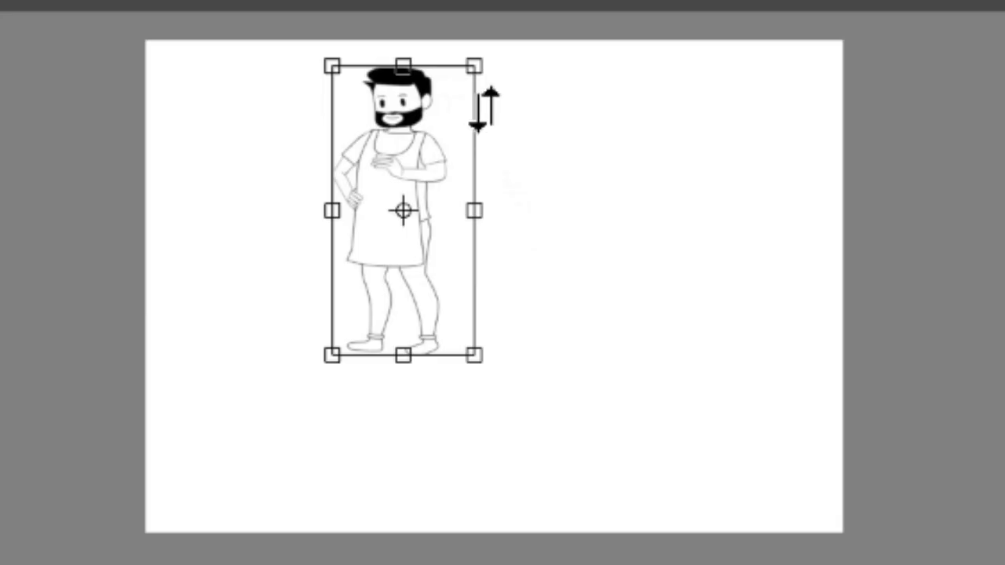
# Rotate the figure back and forth about its centre, leaving it tilted slightly counter-clockwise
pyautogui.scroll(5, 471, 134)
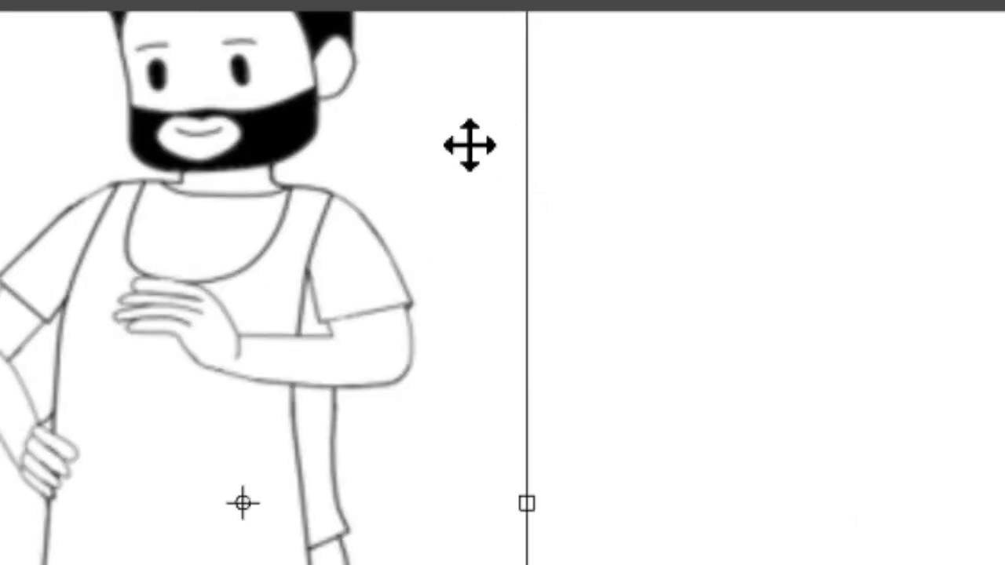
pyautogui.scroll(-5, 579, 236)
pyautogui.scroll(4, 560, 164)
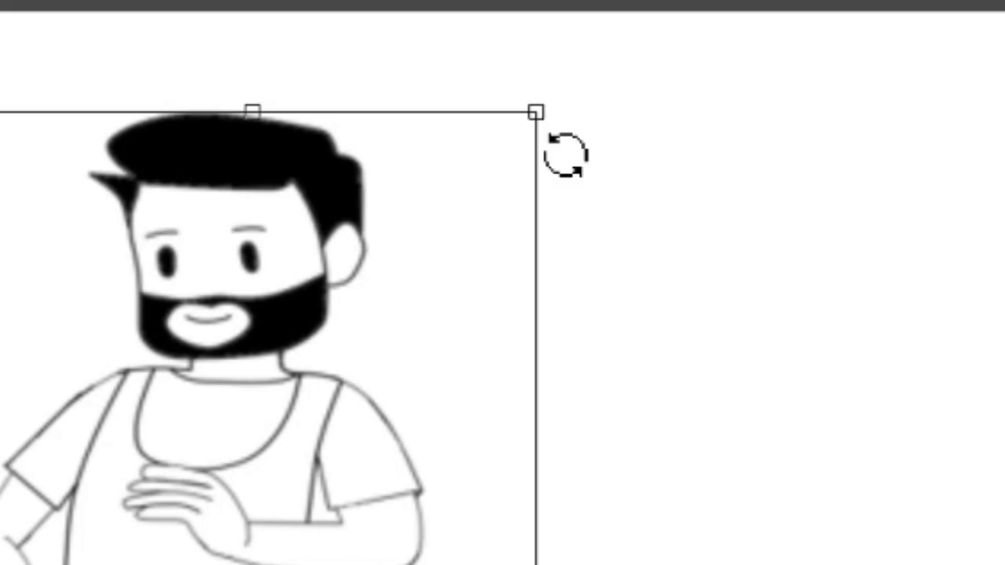
pyautogui.moveTo(577, 159); pyautogui.dragTo(82, 152)
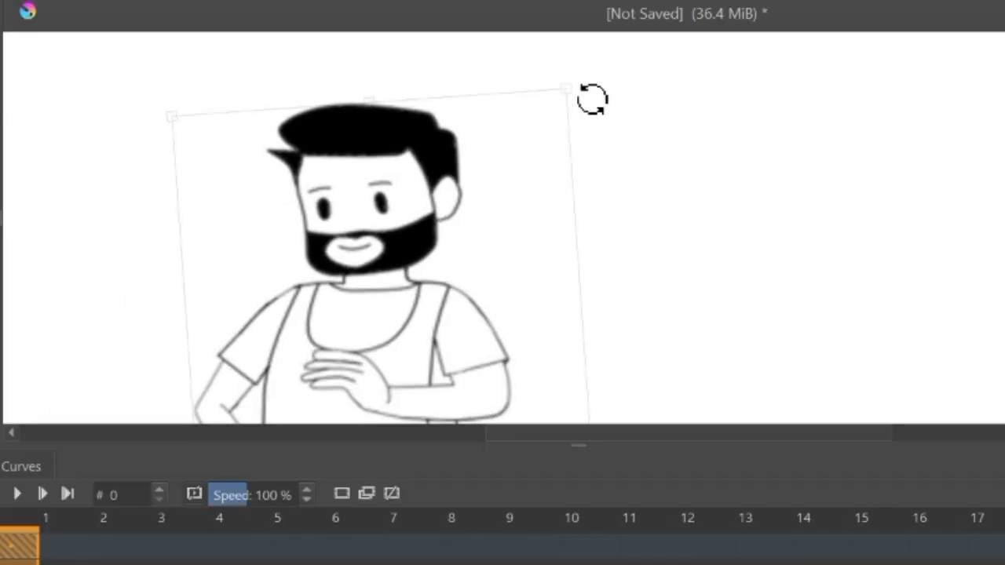
pyautogui.moveTo(248, 131)
pyautogui.mouseDown()
pyautogui.moveTo(199, 173)
pyautogui.moveTo(168, 224)
pyautogui.moveTo(278, 155)
pyautogui.moveTo(496, 134)
pyautogui.moveTo(585, 159)
pyautogui.mouseUp()
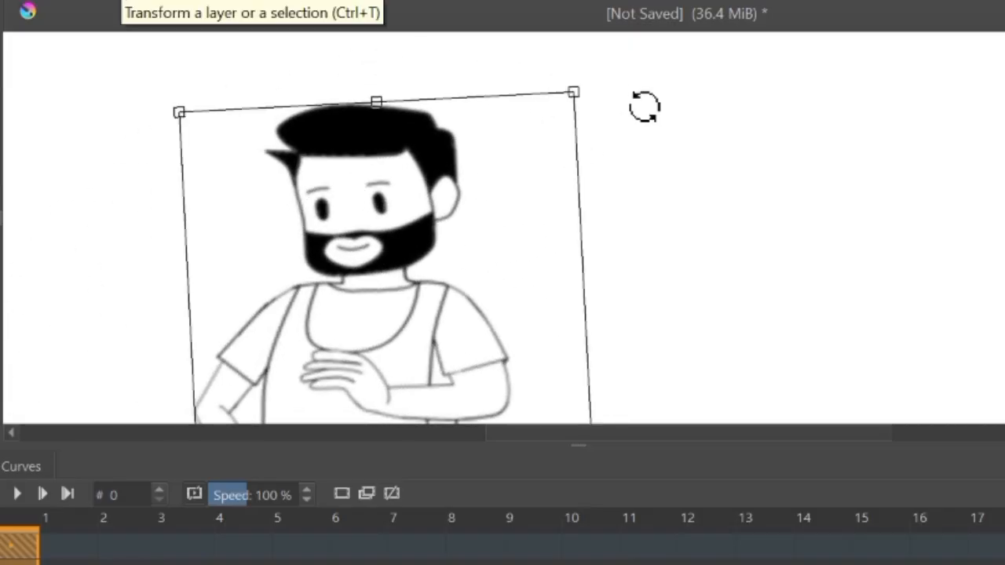
pyautogui.moveTo(635, 136); pyautogui.dragTo(647, 158)
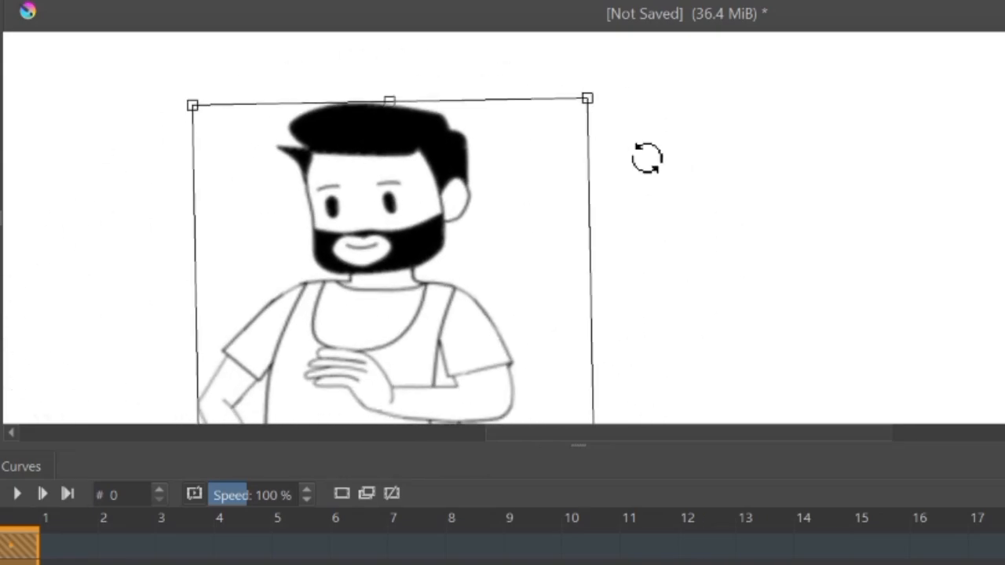
# Narrow the figure from the right side of its transform frame while keeping its height
pyautogui.scroll(-2, 647, 159)
pyautogui.scroll(1, 622, 302)
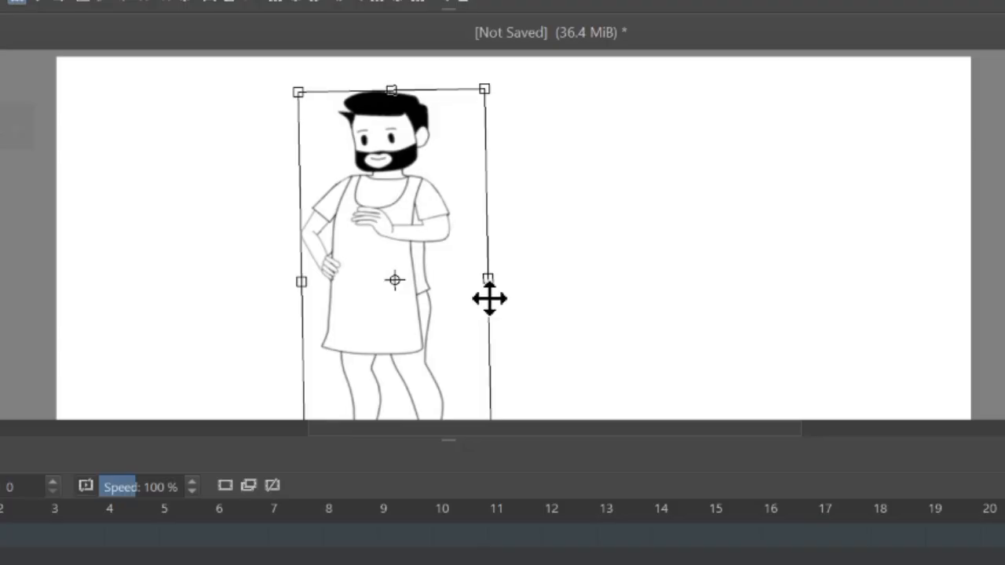
pyautogui.moveTo(490, 308)
pyautogui.mouseDown()
pyautogui.moveTo(839, 309)
pyautogui.moveTo(671, 303)
pyautogui.moveTo(493, 314)
pyautogui.mouseUp()
pyautogui.scroll(4, 490, 288)
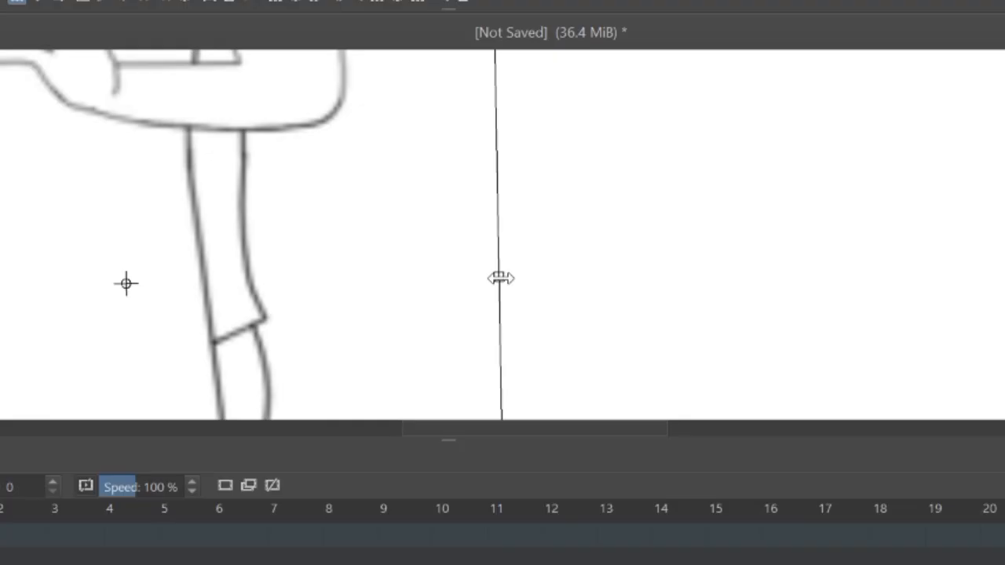
pyautogui.scroll(-5, 500, 278)
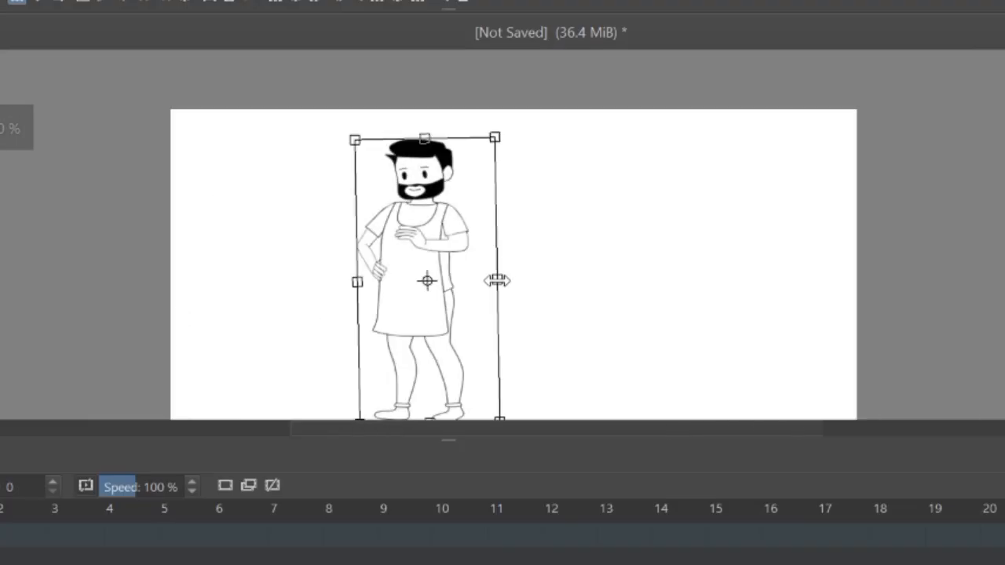
pyautogui.moveTo(497, 280); pyautogui.dragTo(476, 283)
# Widen the figure by scaling it from the lower-right corner of its transform frame
pyautogui.scroll(-2, 477, 259)
pyautogui.scroll(5, 480, 243)
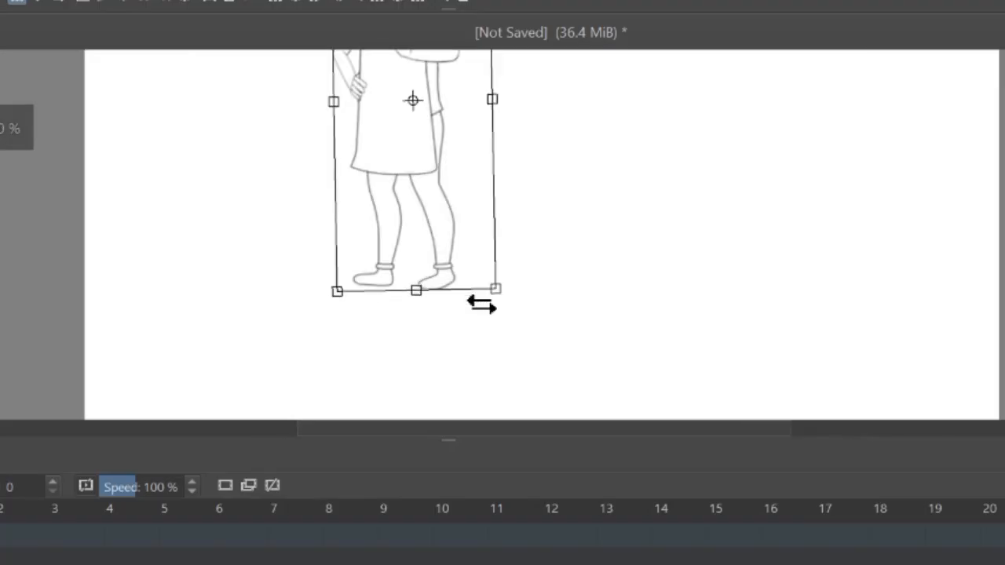
pyautogui.scroll(-4, 511, 353)
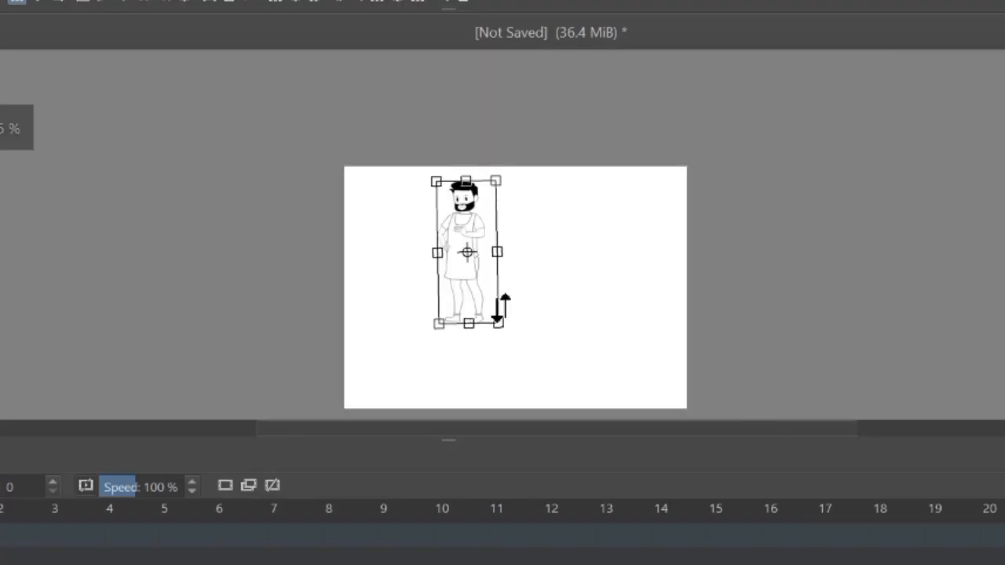
pyautogui.scroll(3, 503, 303)
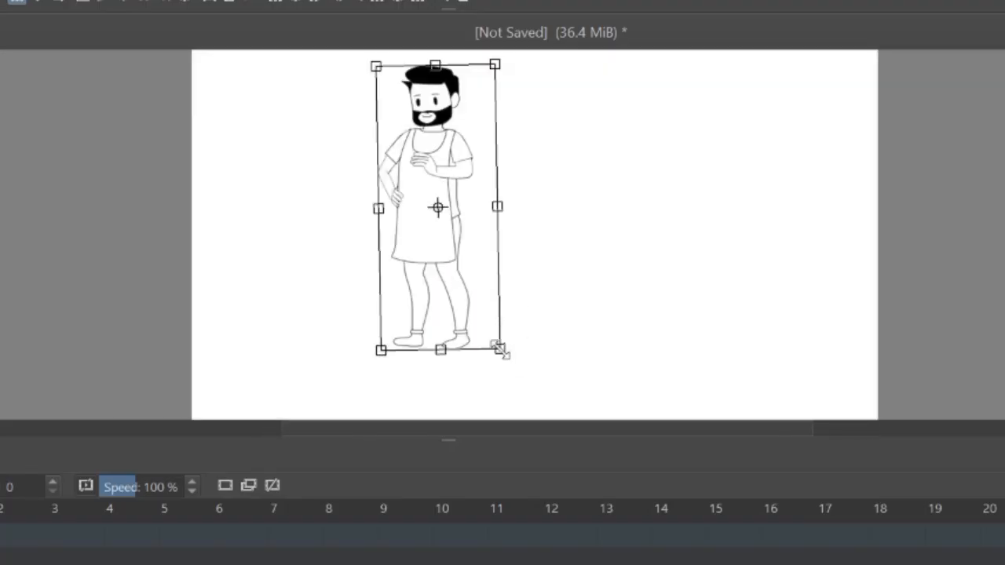
pyautogui.moveTo(500, 351); pyautogui.dragTo(537, 355)
pyautogui.scroll(-2, 465, 201)
pyautogui.scroll(4, 464, 282)
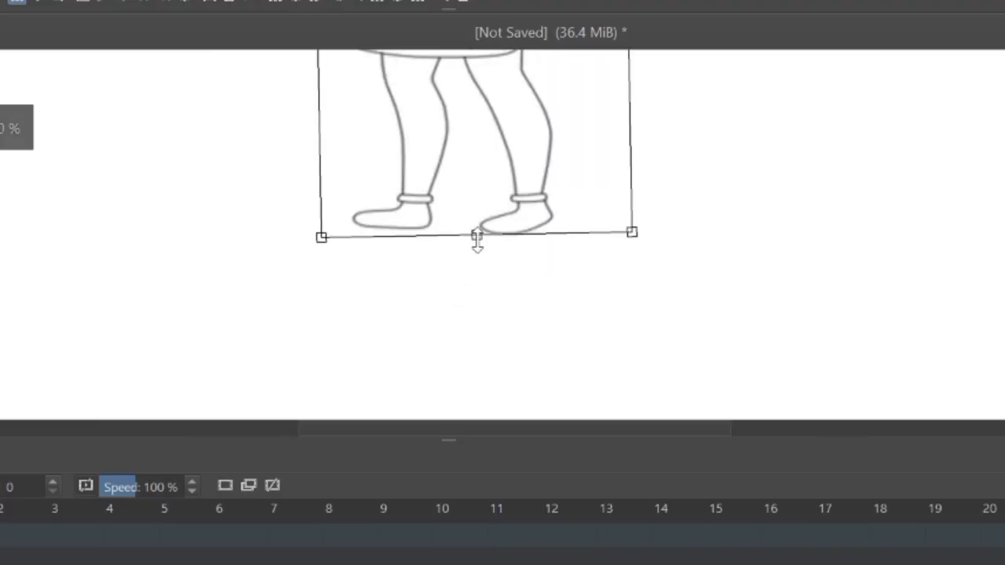
# Adjust the figure's height from the lower edge of its transform frame, shortening it first and stretching it downward again
pyautogui.moveTo(478, 240)
pyautogui.mouseDown()
pyautogui.moveTo(476, 328)
pyautogui.moveTo(482, 228)
pyautogui.mouseUp()
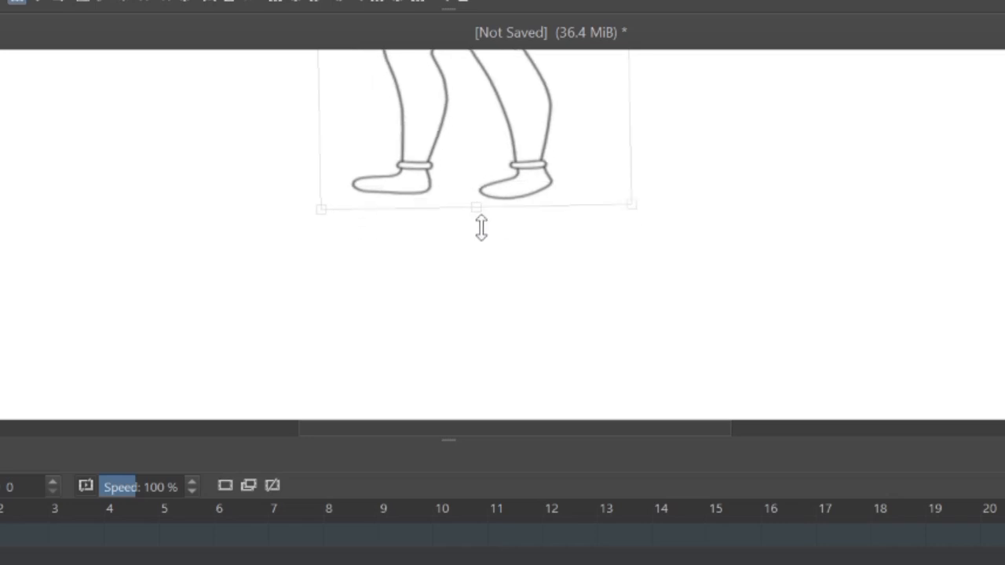
pyautogui.scroll(-4, 481, 228)
pyautogui.moveTo(479, 312)
pyautogui.mouseDown()
pyautogui.moveTo(476, 337)
pyautogui.moveTo(478, 265)
pyautogui.moveTo(478, 327)
pyautogui.mouseUp()
pyautogui.scroll(3, 489, 315)
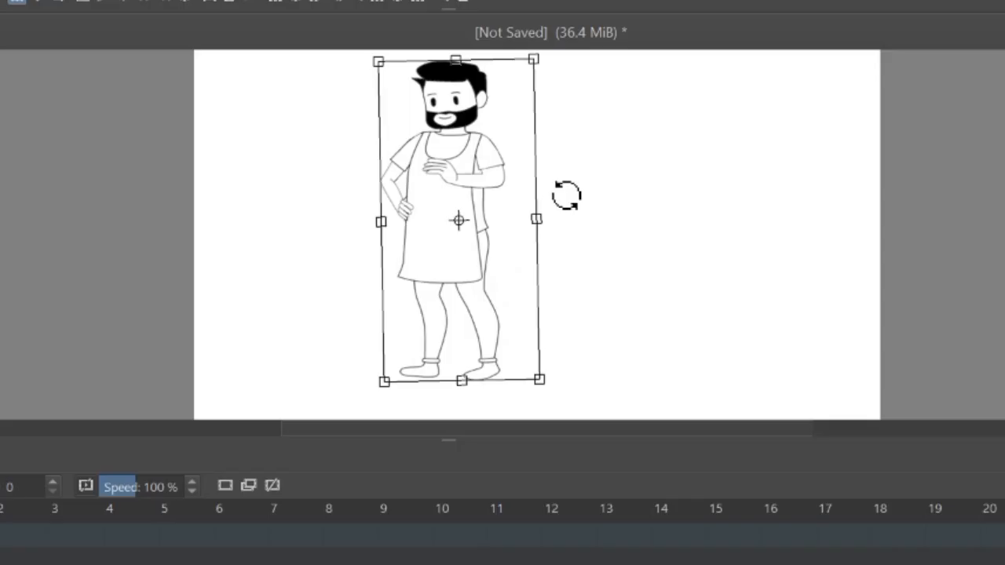
# Rotate the figure slightly clockwise, and try mirroring it horizontally before turning it back to its original facing
pyautogui.moveTo(566, 195); pyautogui.dragTo(590, 194)
pyautogui.moveTo(539, 225); pyautogui.dragTo(262, 220)
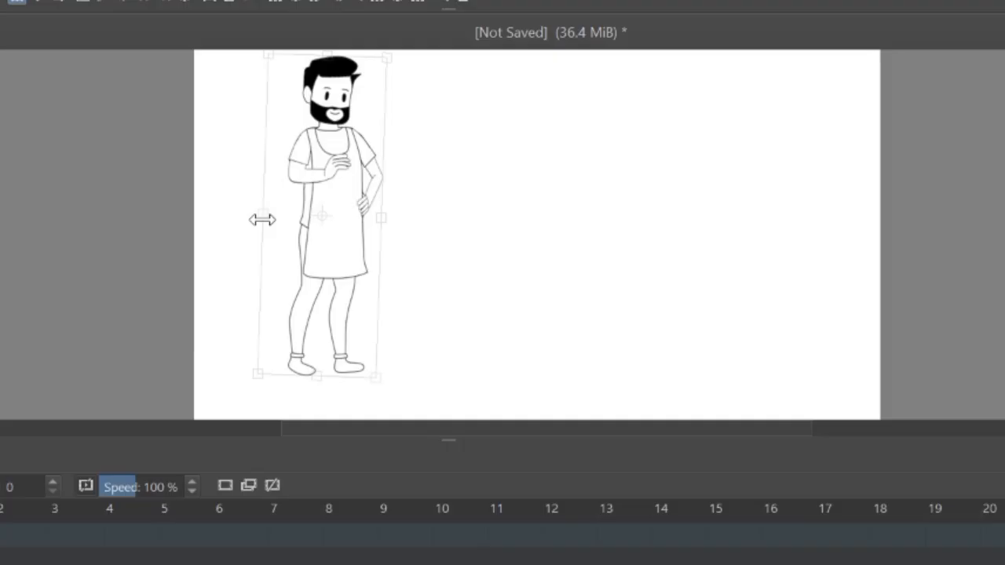
pyautogui.moveTo(262, 220); pyautogui.dragTo(550, 237)
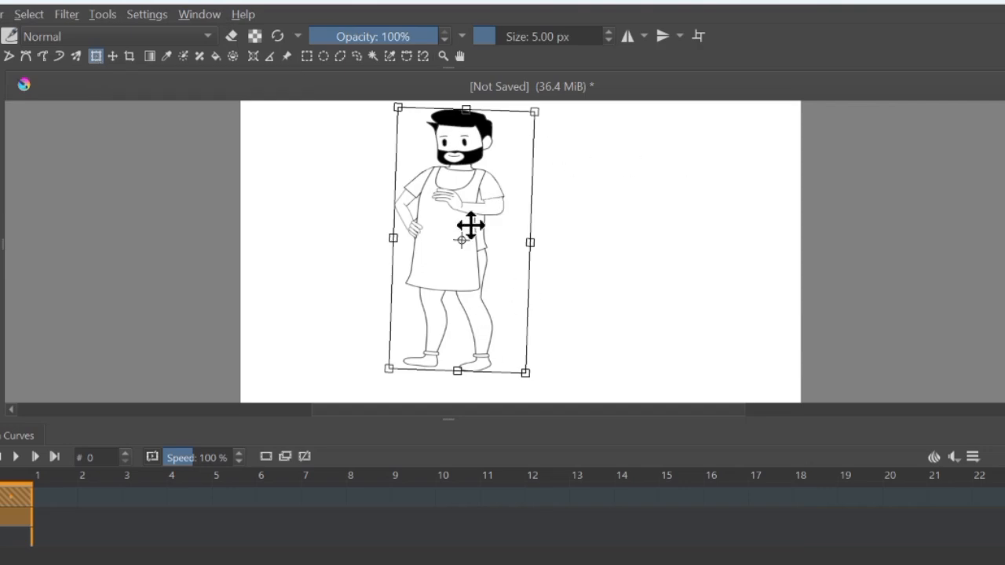
# Reposition the figure a little down and to the left on the canvas, and scale it slightly wider from its lower-right corner
pyautogui.moveTo(470, 225)
pyautogui.mouseDown()
pyautogui.moveTo(774, 212)
pyautogui.moveTo(442, 233)
pyautogui.moveTo(485, 226)
pyautogui.mouseUp()
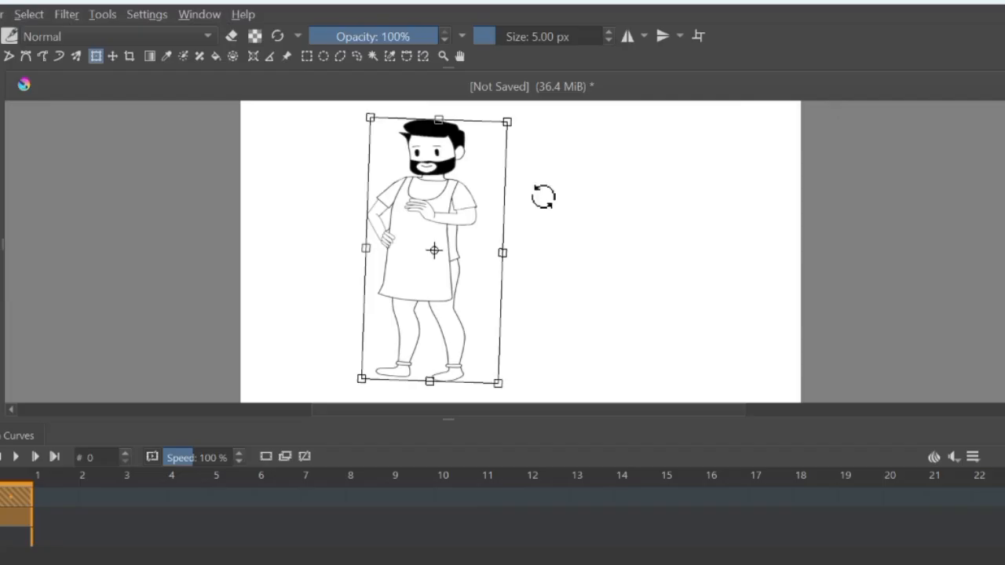
pyautogui.moveTo(543, 196); pyautogui.dragTo(568, 181)
pyautogui.moveTo(505, 254)
pyautogui.mouseDown()
pyautogui.moveTo(579, 252)
pyautogui.moveTo(498, 250)
pyautogui.mouseUp()
pyautogui.moveTo(495, 385)
pyautogui.mouseDown()
pyautogui.moveTo(411, 265)
pyautogui.moveTo(509, 380)
pyautogui.mouseUp()
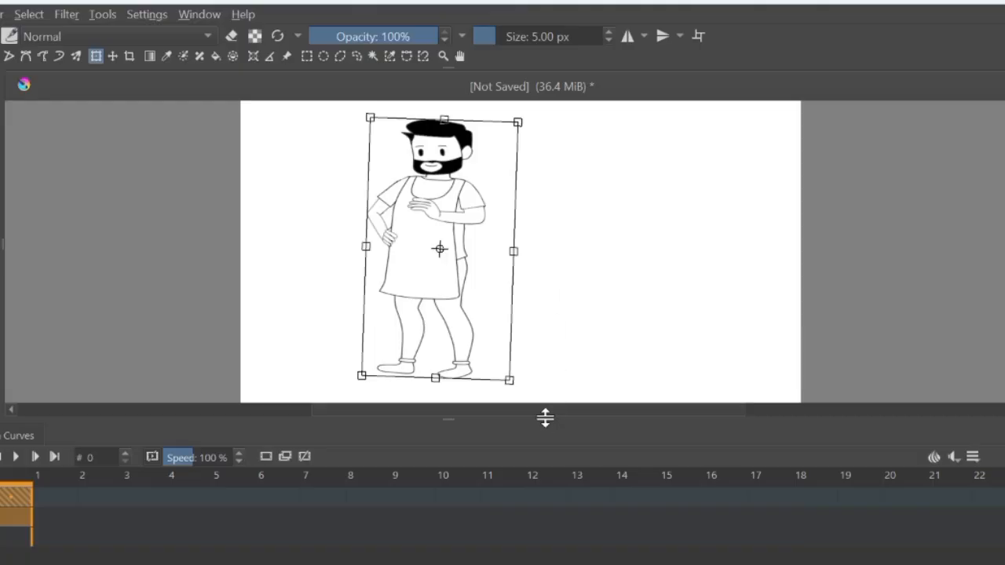
# Shrink the animation timeline area to show more canvas, and try shearing the figure vertically along its right side and back
pyautogui.moveTo(545, 417); pyautogui.dragTo(547, 492)
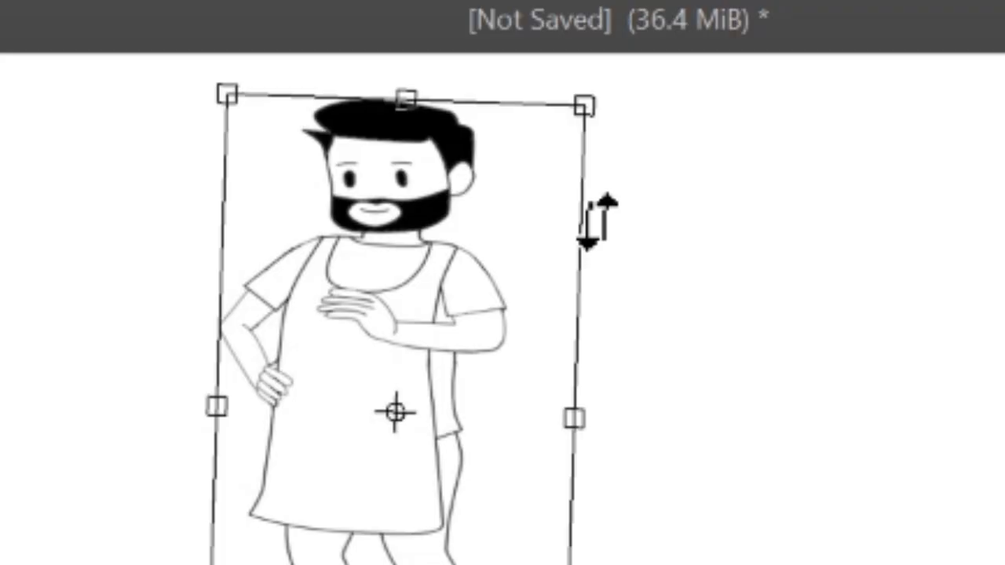
pyautogui.moveTo(599, 223); pyautogui.dragTo(591, 153)
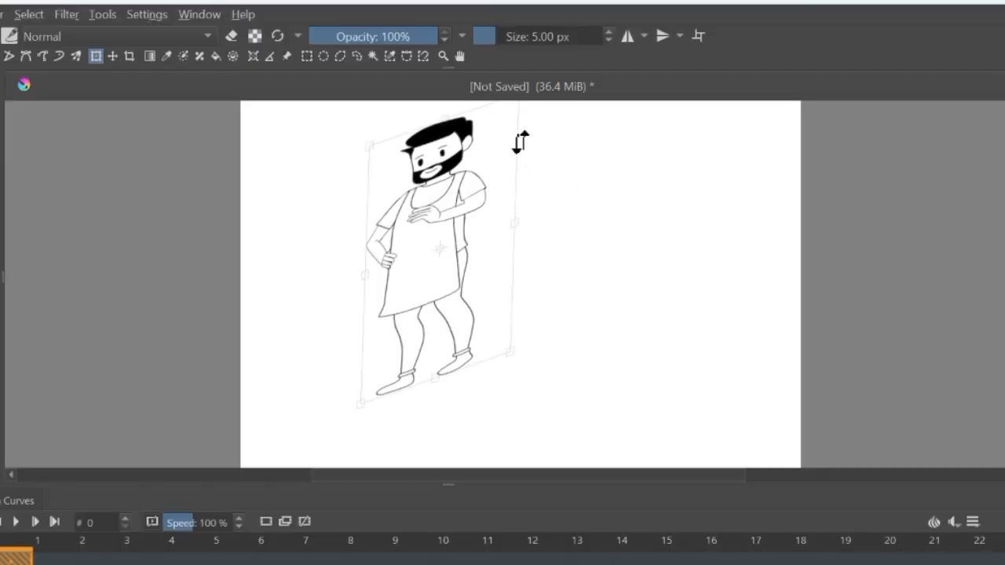
pyautogui.moveTo(521, 142); pyautogui.dragTo(510, 162)
pyautogui.moveTo(511, 163)
pyautogui.mouseDown()
pyautogui.moveTo(505, 175)
pyautogui.moveTo(508, 154)
pyautogui.moveTo(507, 166)
pyautogui.mouseUp()
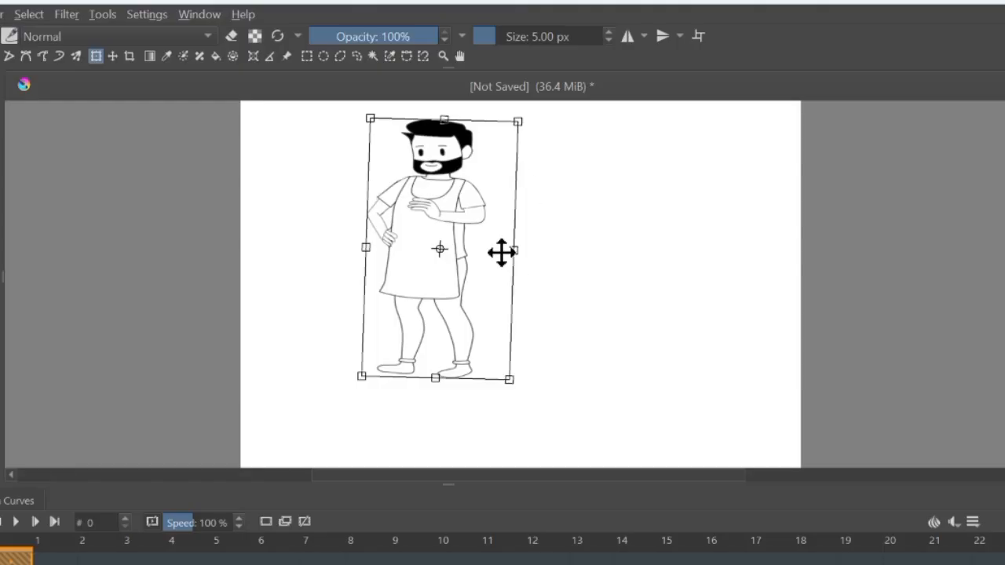
# Enlarge the figure slightly from its lower-right corner, and mirror it horizontally across the right side of its frame
pyautogui.moveTo(514, 251)
pyautogui.mouseDown()
pyautogui.moveTo(558, 254)
pyautogui.moveTo(498, 253)
pyautogui.mouseUp()
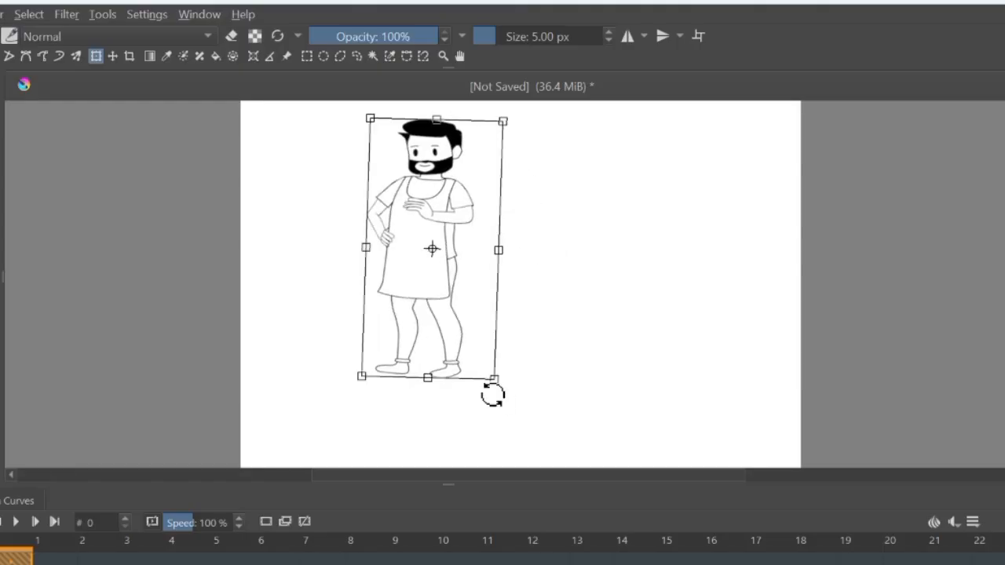
pyautogui.moveTo(491, 392)
pyautogui.mouseDown()
pyautogui.moveTo(476, 352)
pyautogui.moveTo(511, 397)
pyautogui.mouseUp()
pyautogui.moveTo(545, 297)
pyautogui.mouseDown()
pyautogui.moveTo(543, 274)
pyautogui.moveTo(548, 307)
pyautogui.moveTo(550, 294)
pyautogui.mouseUp()
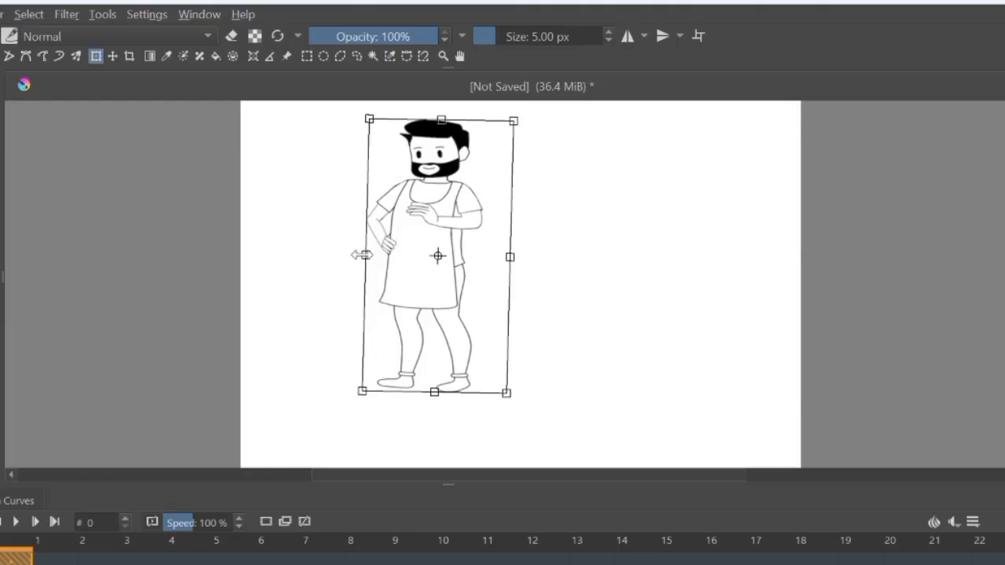
pyautogui.moveTo(361, 255); pyautogui.dragTo(629, 264)
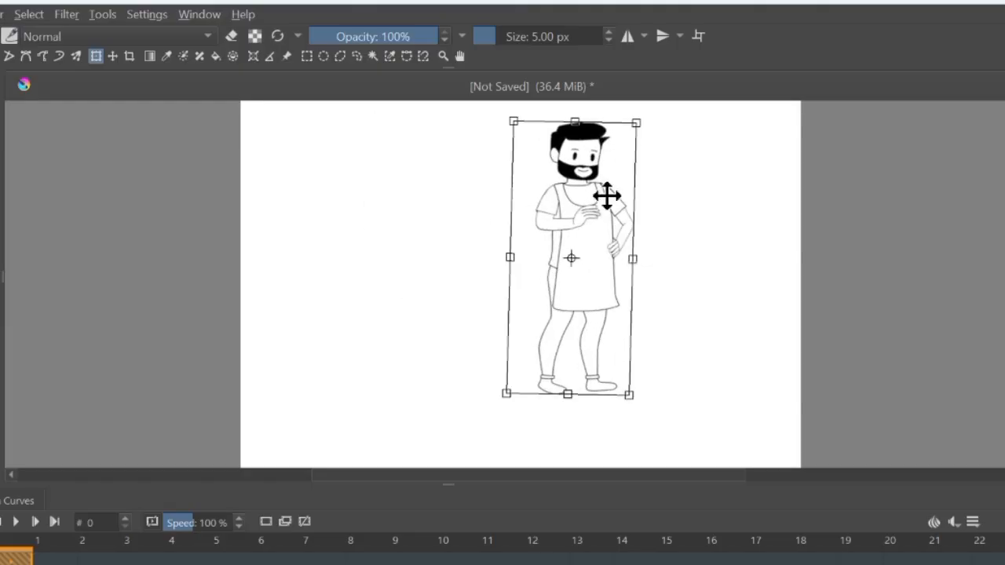
# Shift the figure into the left half of the canvas, and adjust its position with the Move tool
pyautogui.moveTo(606, 196); pyautogui.dragTo(467, 215)
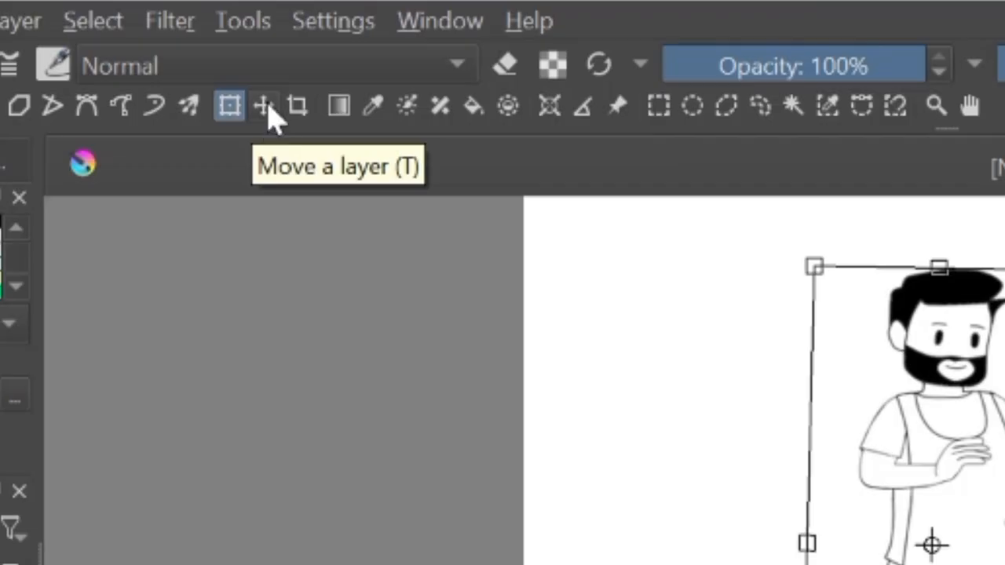
pyautogui.click(267, 110)
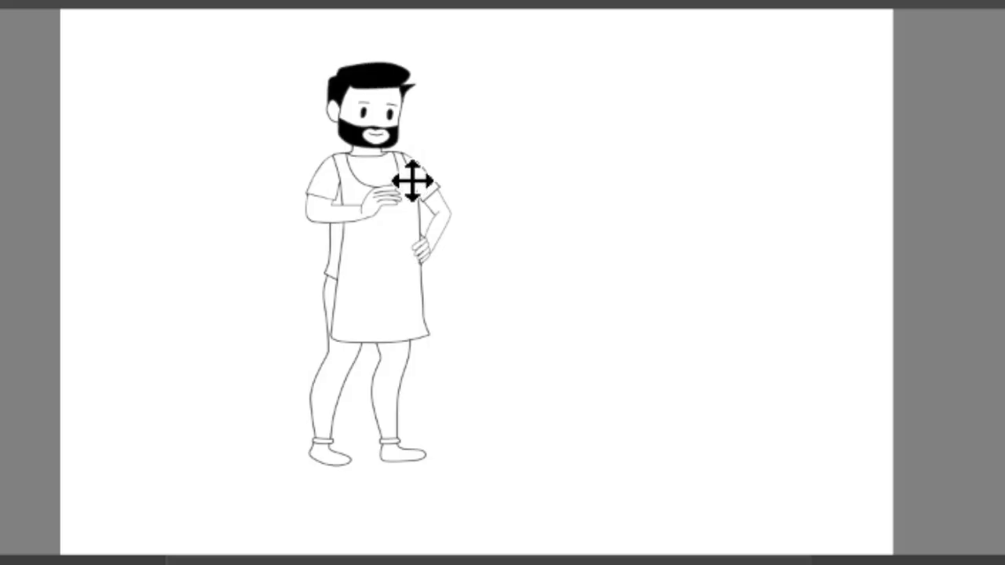
pyautogui.click(412, 180)
pyautogui.moveTo(406, 189); pyautogui.dragTo(307, 445)
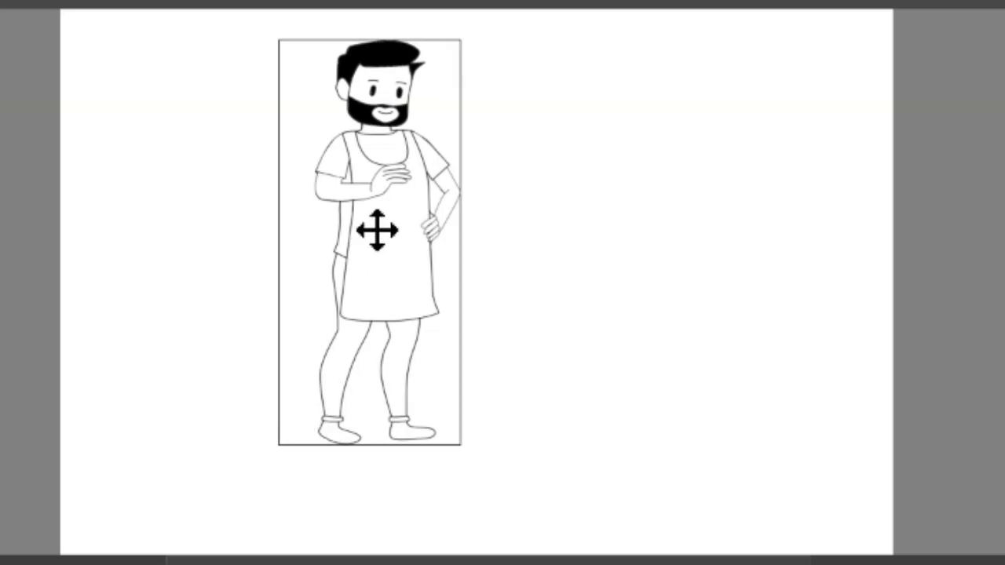
pyautogui.moveTo(377, 230); pyautogui.dragTo(347, 272)
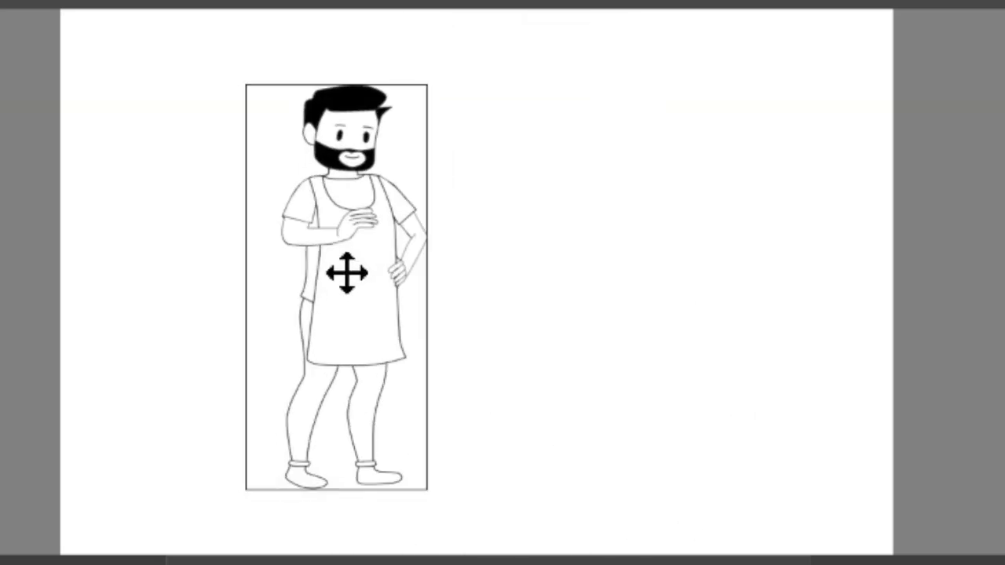
# With the Transform tool, move the figure across to the canvas's right side and back into the left half
pyautogui.click(103, 81)
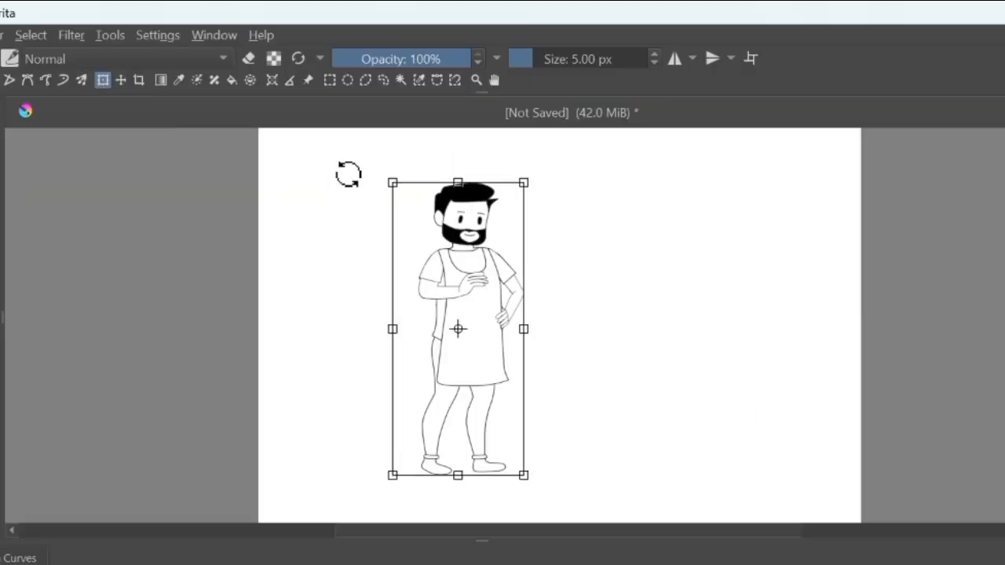
pyautogui.moveTo(319, 168); pyautogui.dragTo(610, 141)
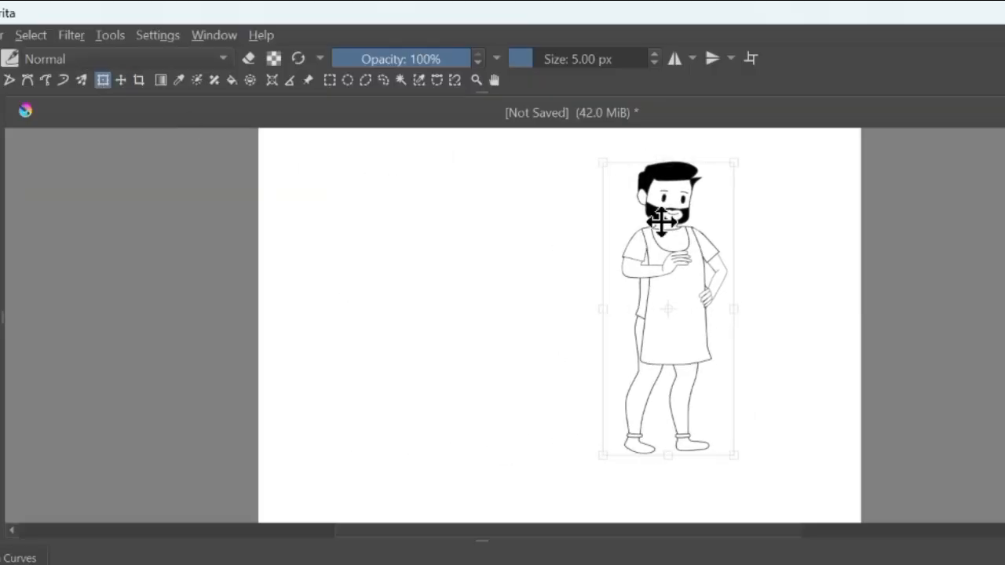
pyautogui.moveTo(661, 222); pyautogui.dragTo(389, 226)
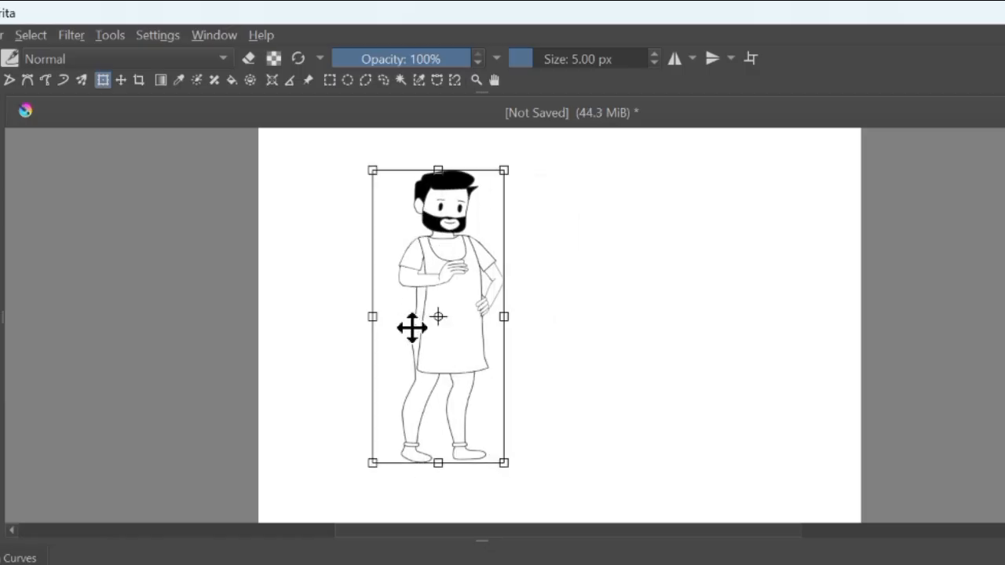
# Try mirroring the figure horizontally, rotating it slightly counter-clockwise, shearing it and mirroring it back, and cancel these transformations
pyautogui.moveTo(371, 317); pyautogui.dragTo(666, 321)
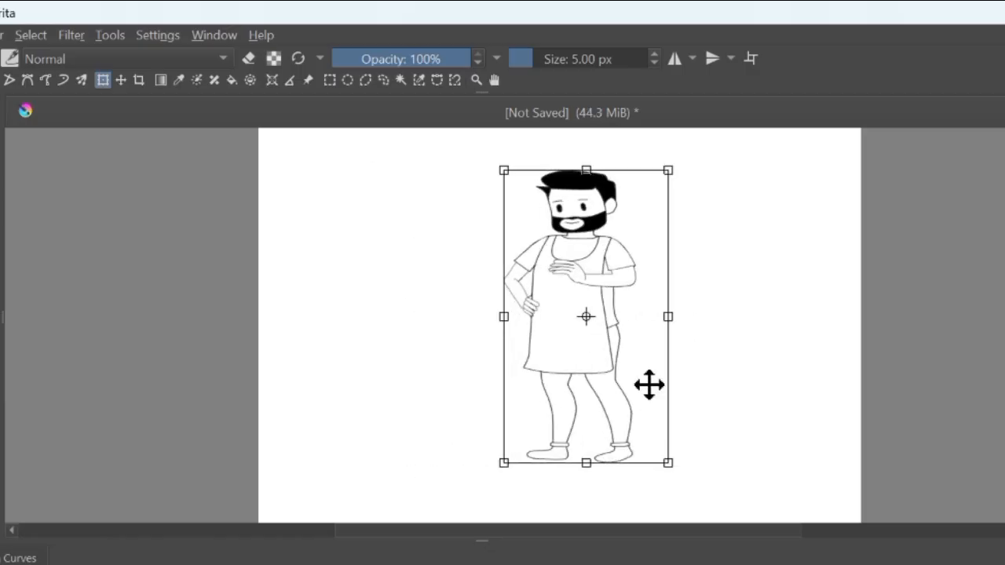
pyautogui.moveTo(724, 404); pyautogui.dragTo(664, 354)
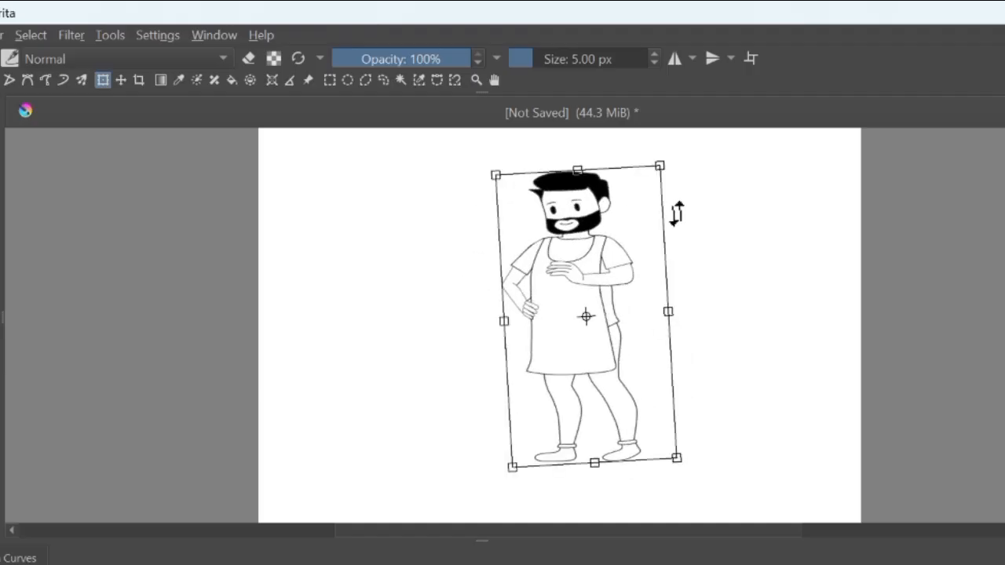
pyautogui.moveTo(678, 207); pyautogui.dragTo(679, 228)
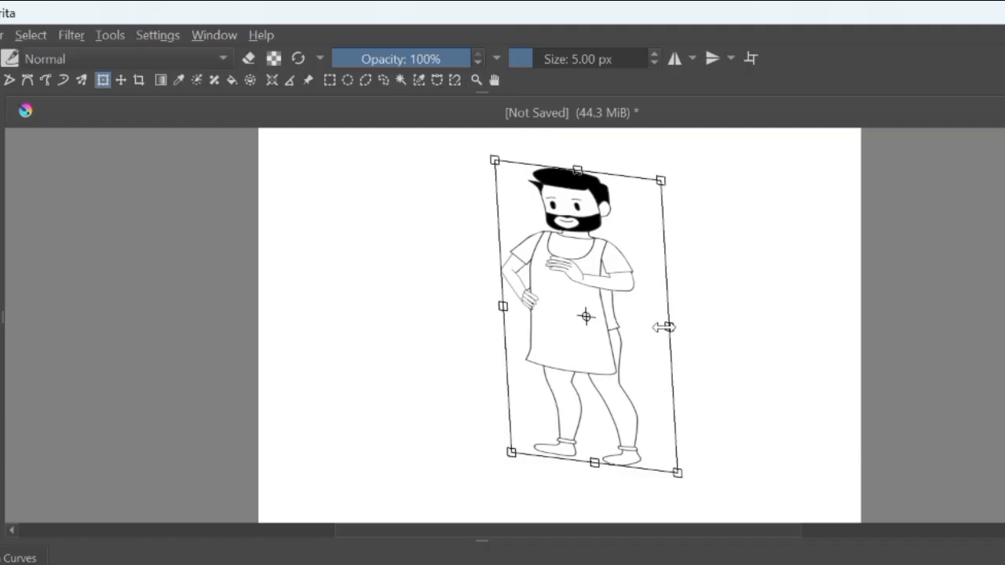
pyautogui.moveTo(667, 328); pyautogui.dragTo(384, 322)
pyautogui.moveTo(518, 199); pyautogui.dragTo(524, 216)
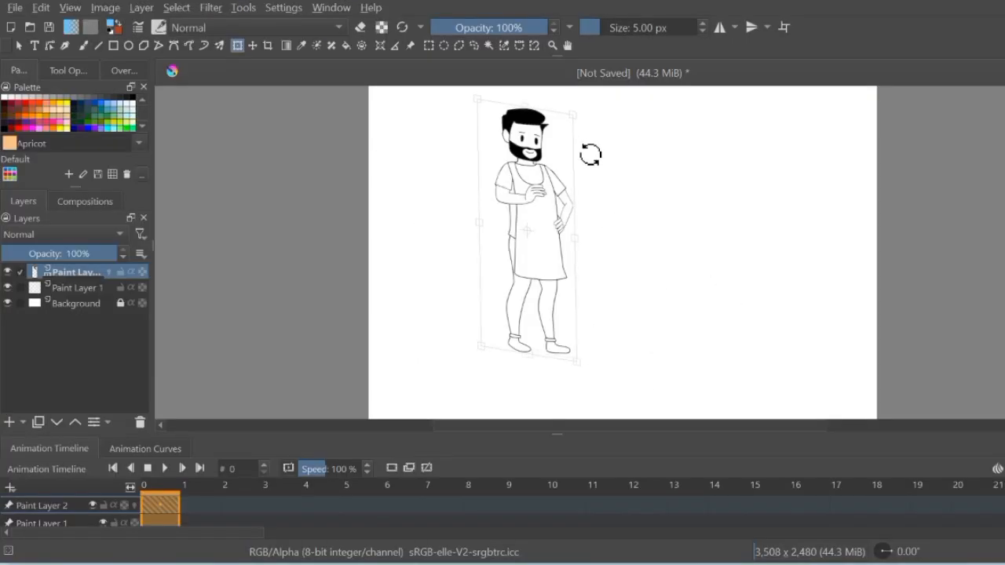
pyautogui.scroll(1, 610, 195)
pyautogui.scroll(-2, 603, 157)
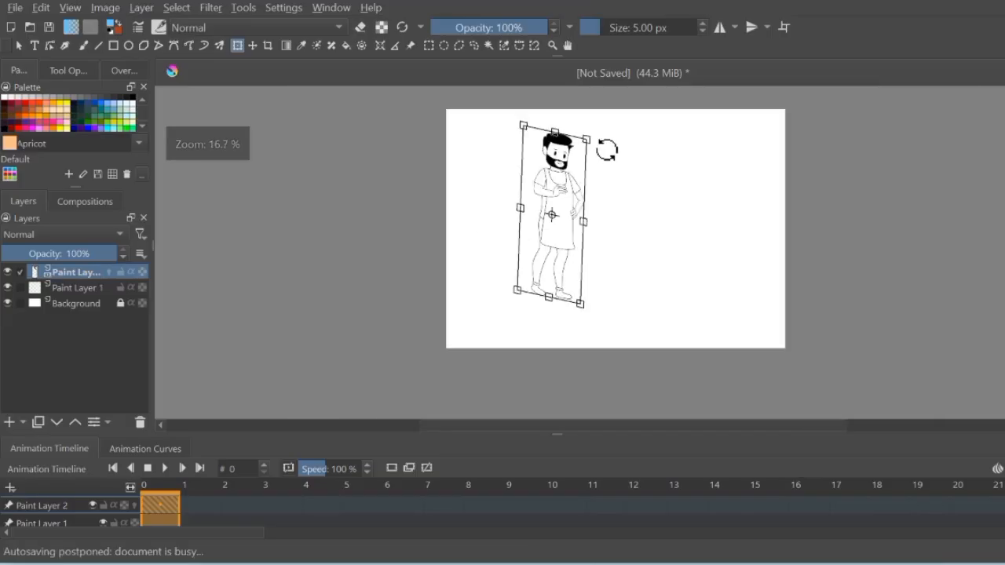
pyautogui.scroll(1, 578, 198)
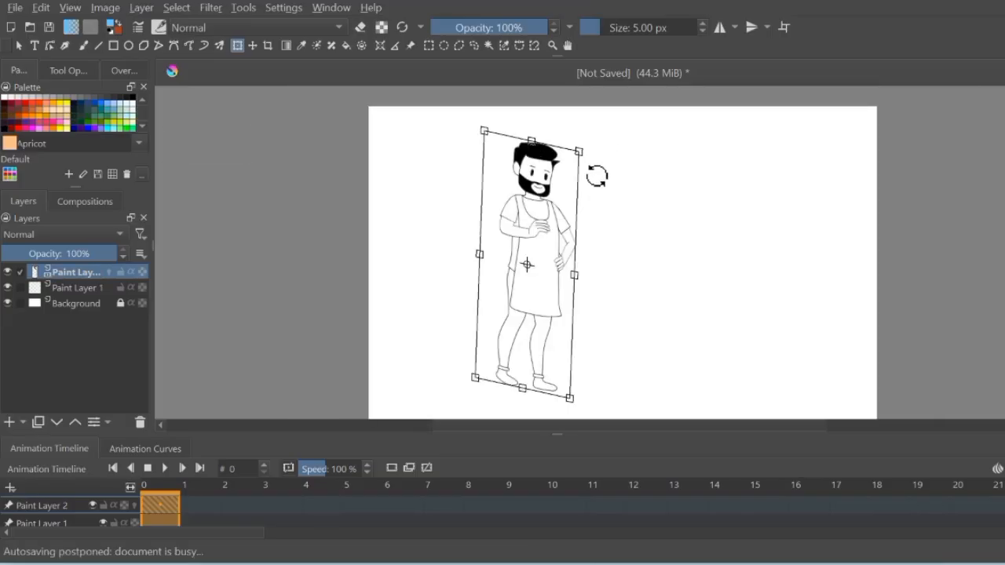
pyautogui.press('Escape')
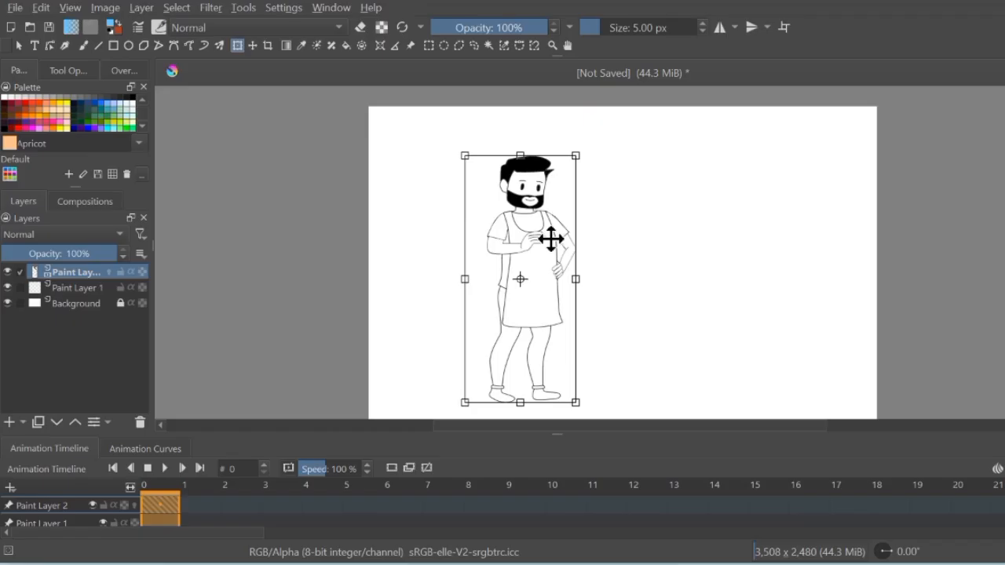
# Enlarge the animation timeline area until the rows of all three layers fit in it
pyautogui.scroll(-2, 974, 142)
pyautogui.scroll(1, 521, 346)
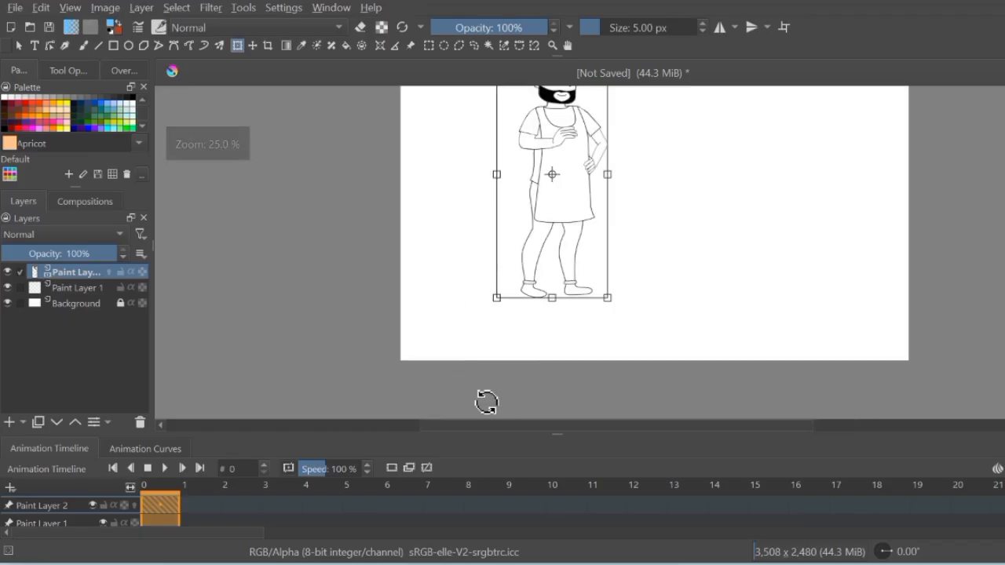
pyautogui.scroll(-1, 589, 175)
pyautogui.scroll(1, 605, 157)
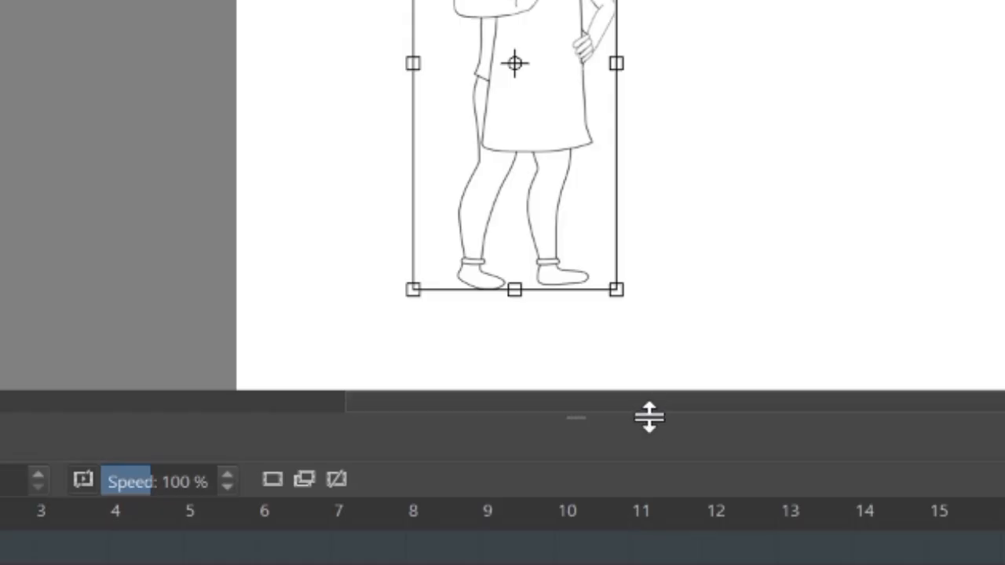
pyautogui.moveTo(649, 417); pyautogui.dragTo(694, 183)
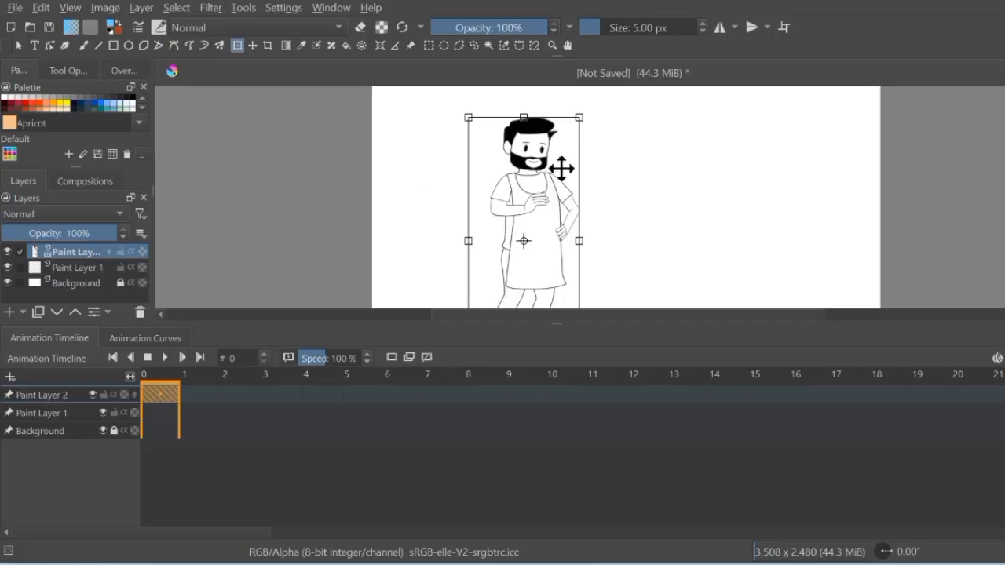
pyautogui.scroll(2, 552, 163)
pyautogui.scroll(-2, 550, 168)
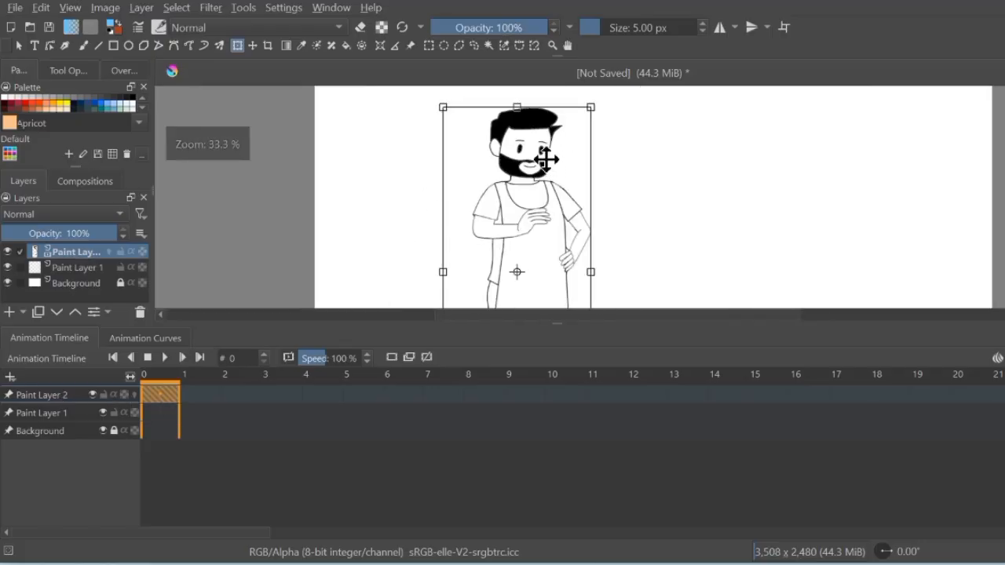
pyautogui.scroll(1, 538, 164)
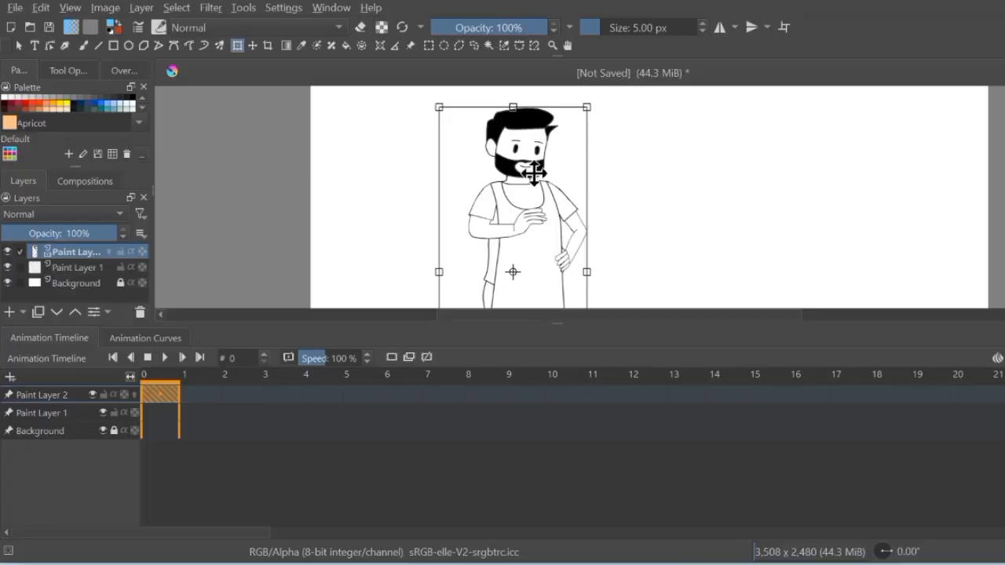
pyautogui.scroll(2, 534, 163)
pyautogui.scroll(-3, 522, 165)
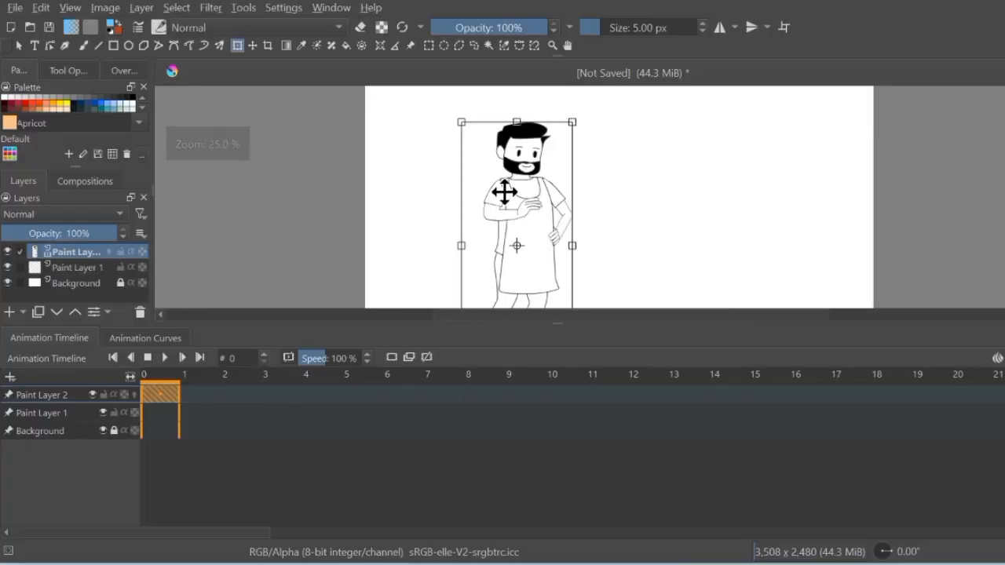
pyautogui.scroll(2, 474, 202)
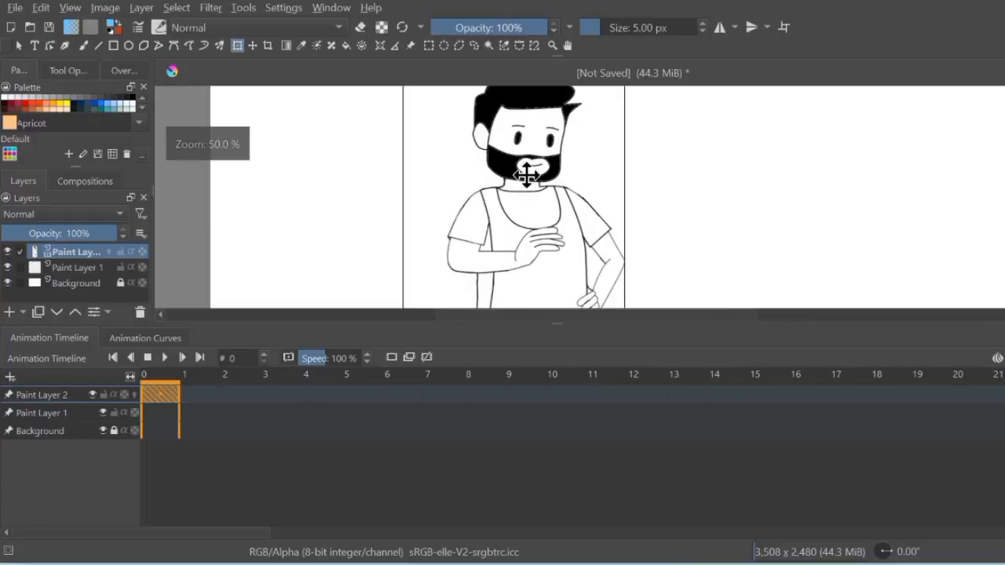
# Create a duplicate frame of the drawing at frame 4 on Paint Layer 2
pyautogui.click(321, 395)
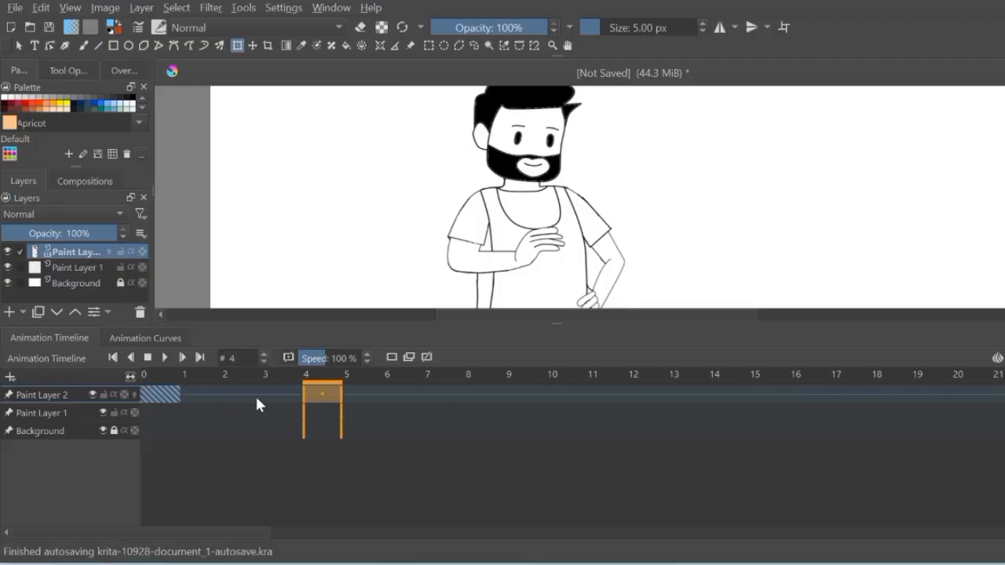
pyautogui.rightClick(318, 397)
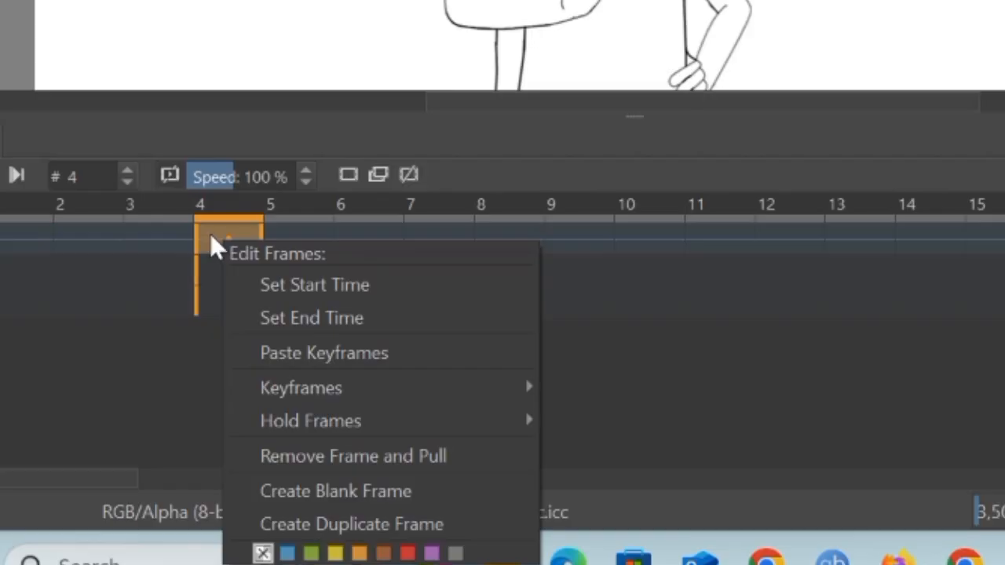
pyautogui.click(212, 236)
pyautogui.rightClick(210, 234)
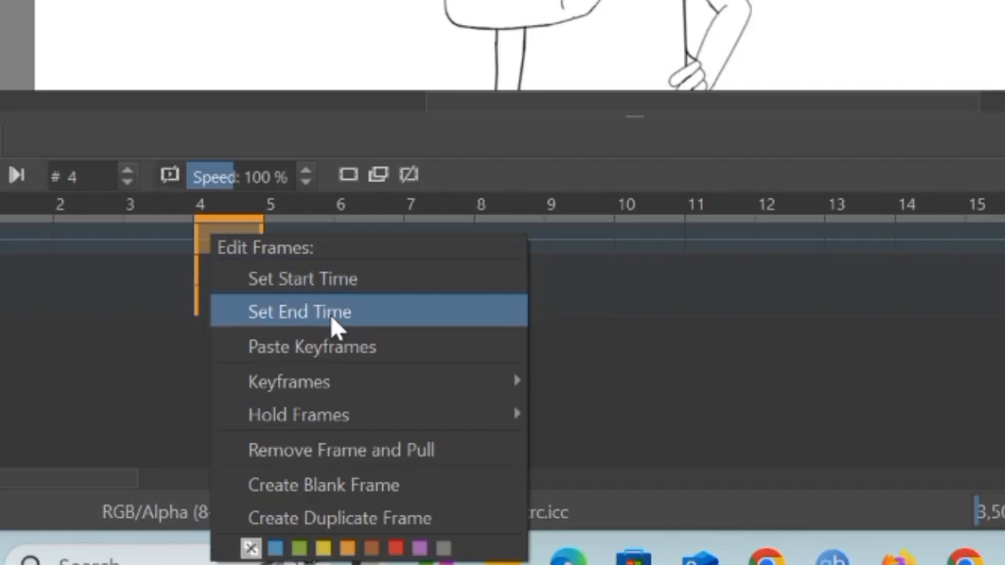
pyautogui.moveTo(299, 384)
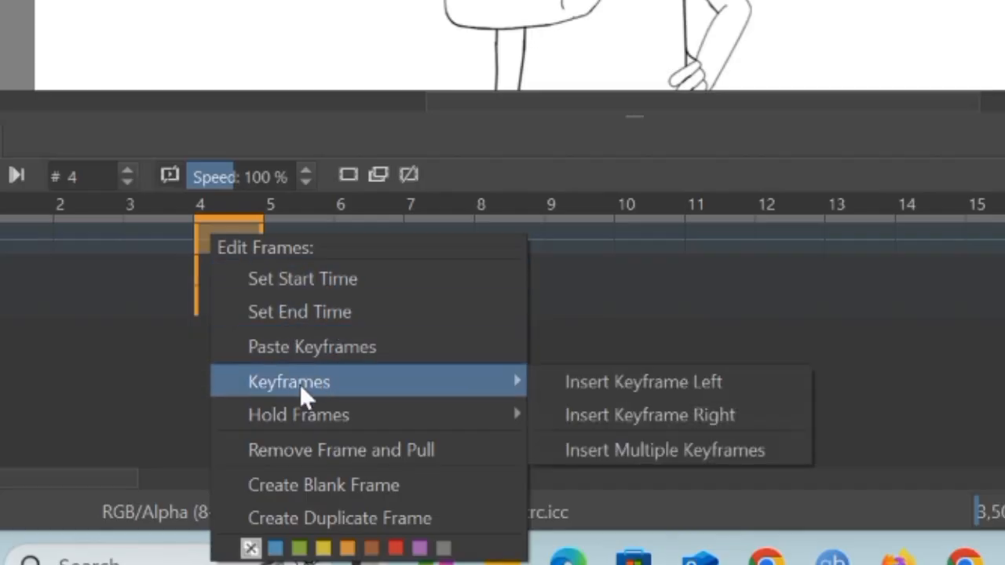
pyautogui.click(222, 229)
pyautogui.rightClick(222, 227)
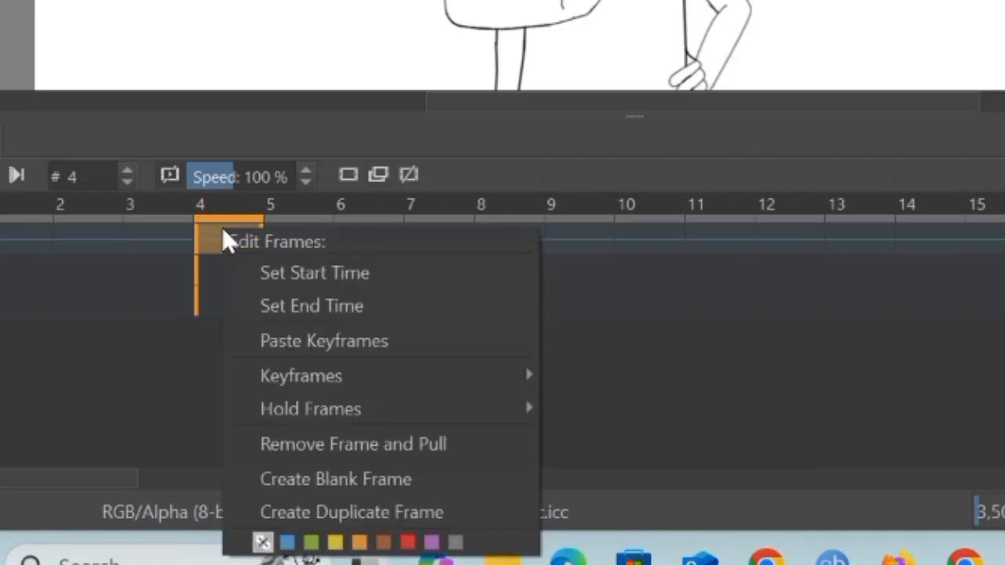
pyautogui.click(335, 513)
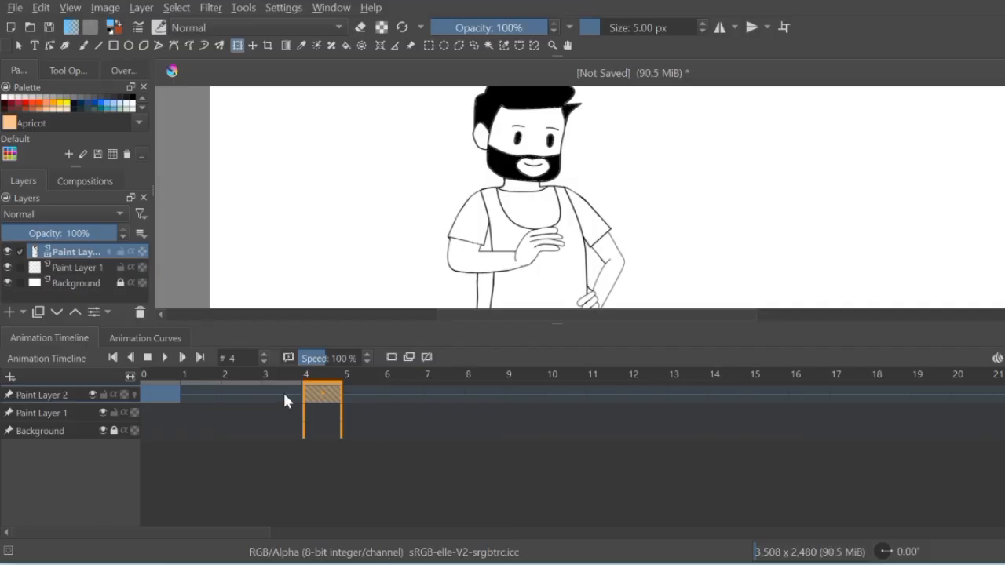
# Check the frames before the duplicate on Paint Layer 2, and insert a keyframe to the left of the one at frame 4
pyautogui.click(284, 395)
pyautogui.click(212, 394)
pyautogui.click(295, 396)
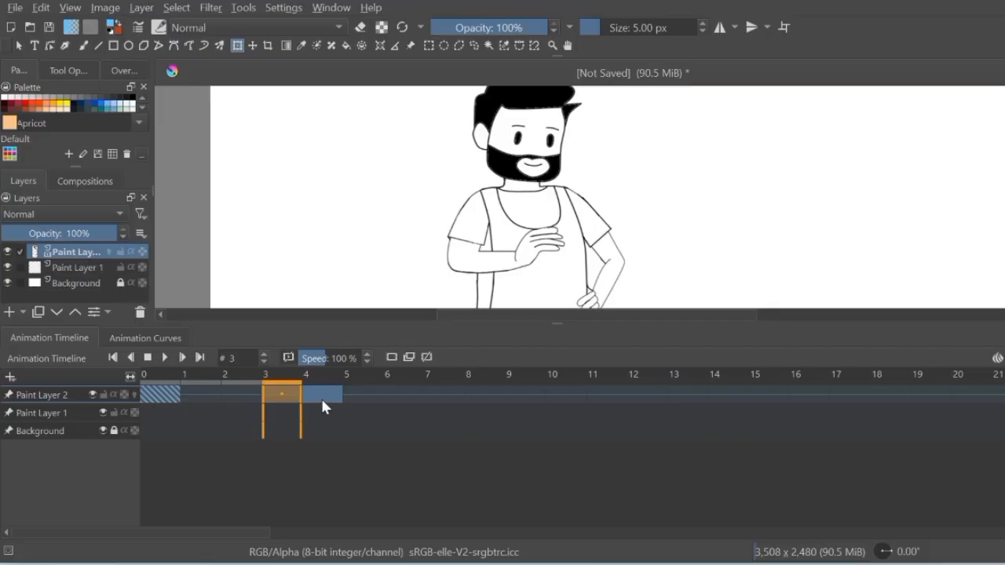
pyautogui.click(322, 399)
pyautogui.rightClick(324, 398)
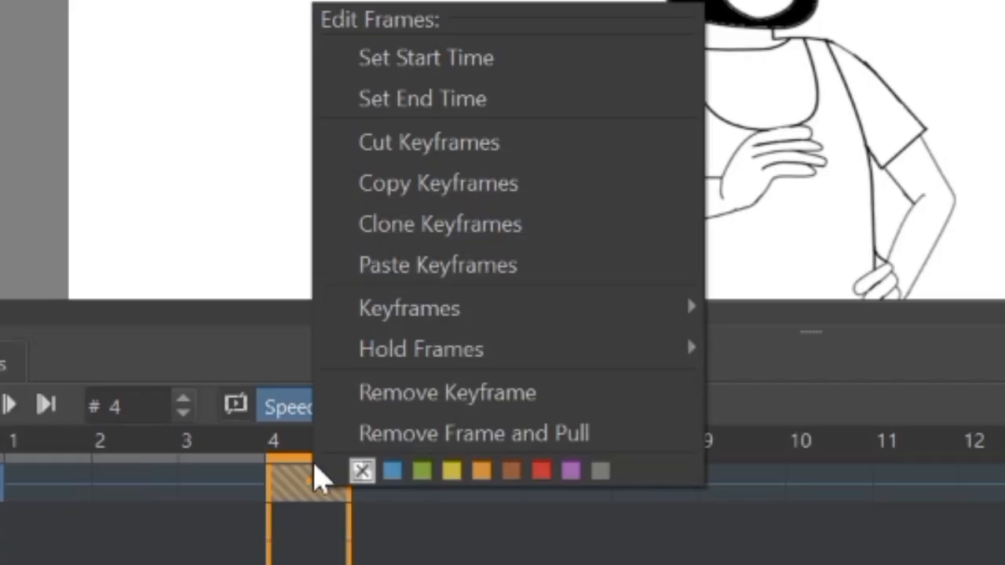
pyautogui.moveTo(376, 318)
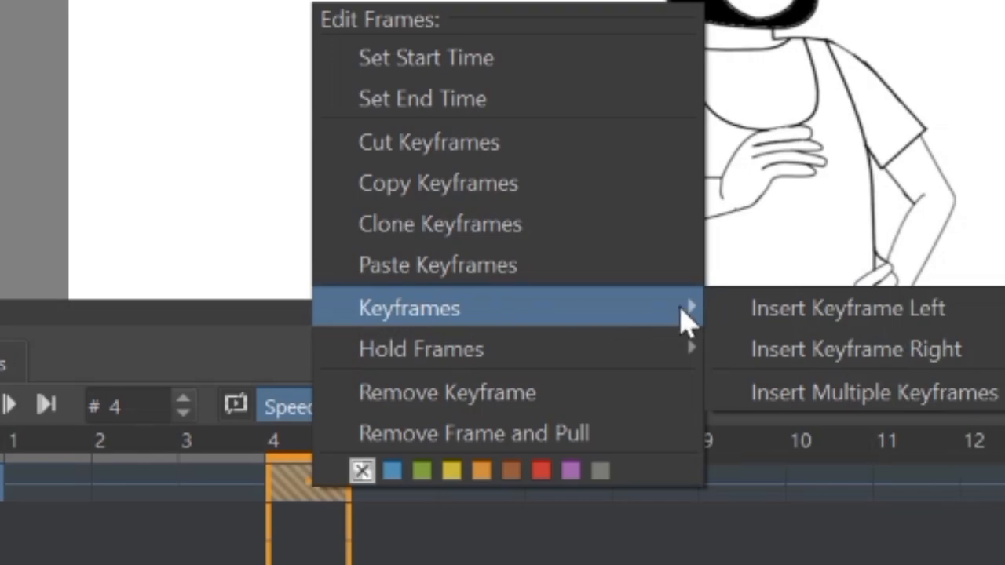
pyautogui.click(831, 309)
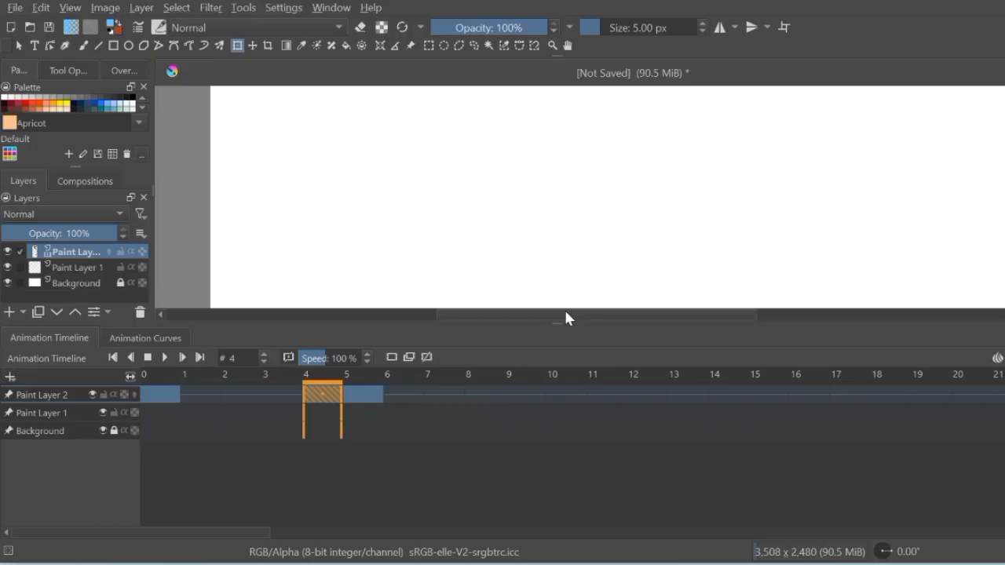
# Insert another keyframe to the left of the drawing's keyframe at frame 5 on Paint Layer 2
pyautogui.click(372, 397)
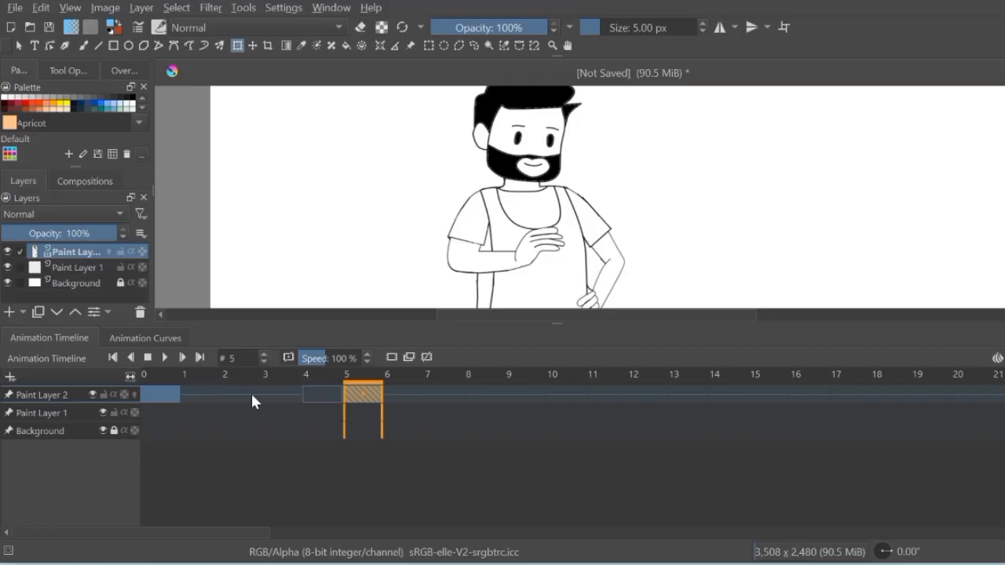
pyautogui.rightClick(364, 396)
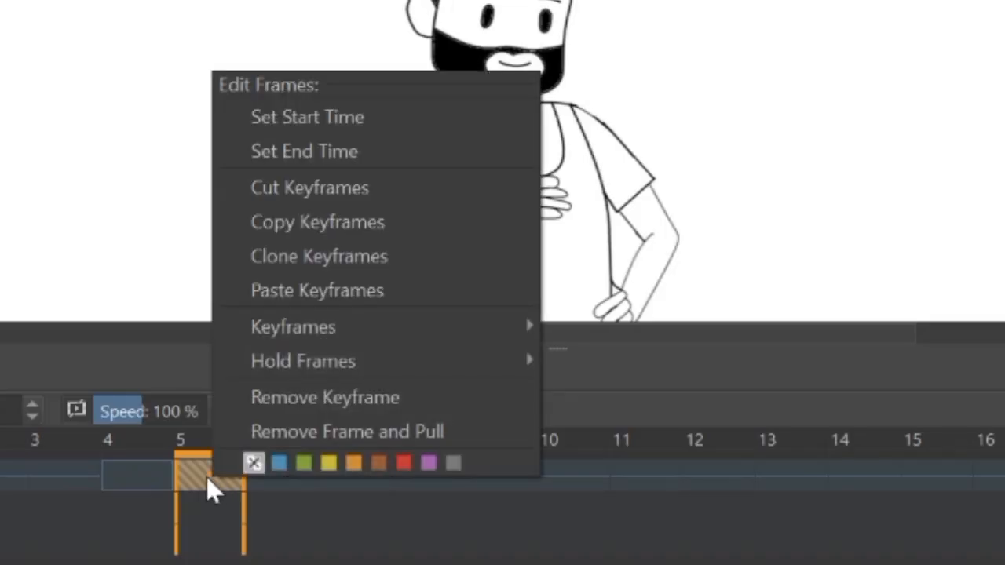
pyautogui.moveTo(322, 328)
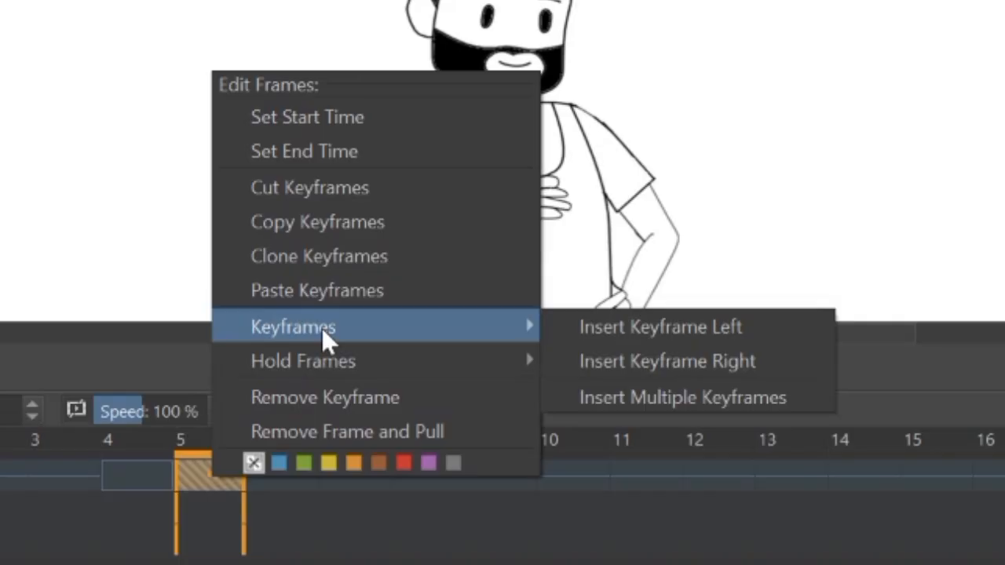
pyautogui.click(612, 327)
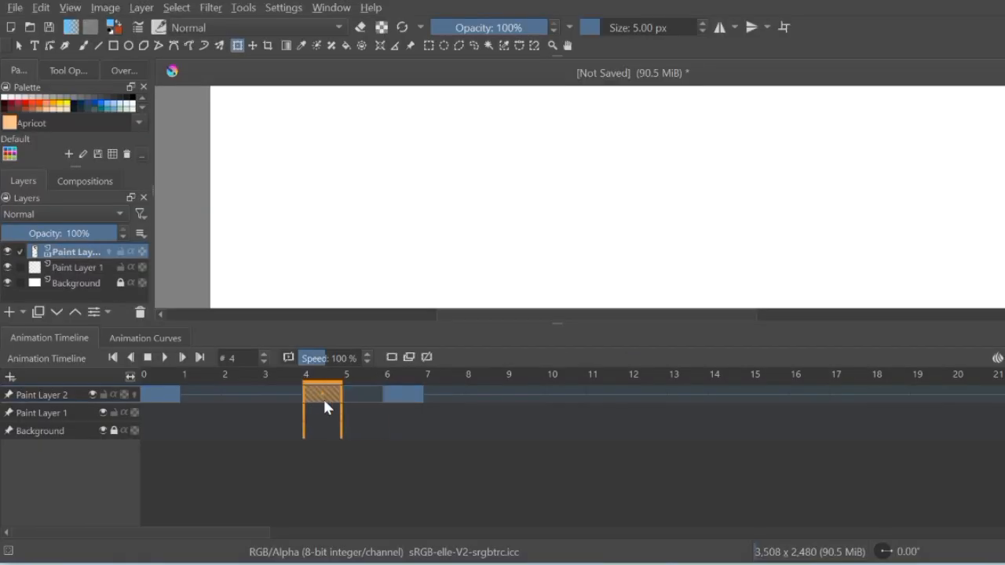
# Check frames 3 and 4 on Paint Layer 2 and copy the drawing's keyframe at frame 0
pyautogui.click(279, 393)
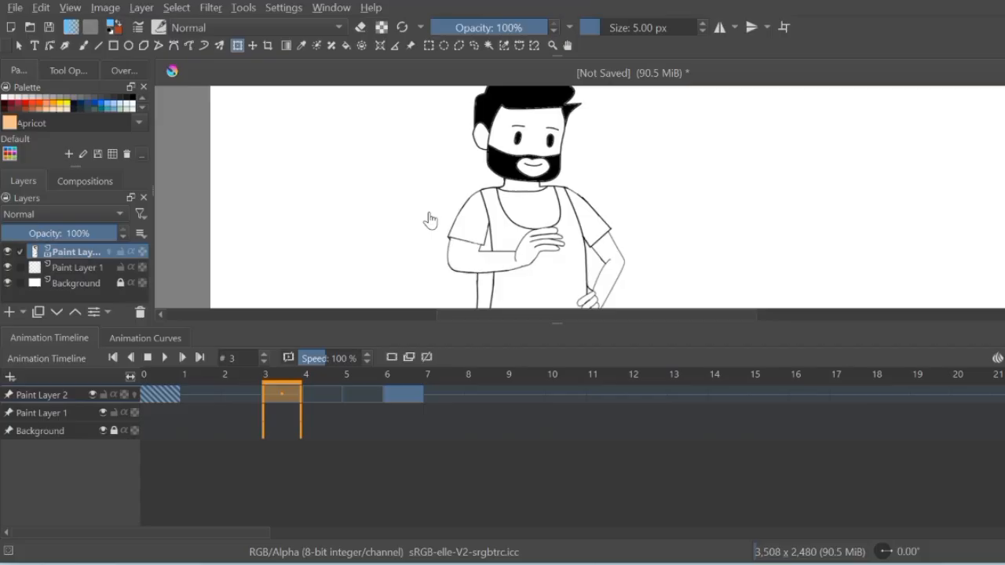
pyautogui.click(318, 399)
pyautogui.click(287, 402)
pyautogui.click(171, 397)
pyautogui.rightClick(168, 398)
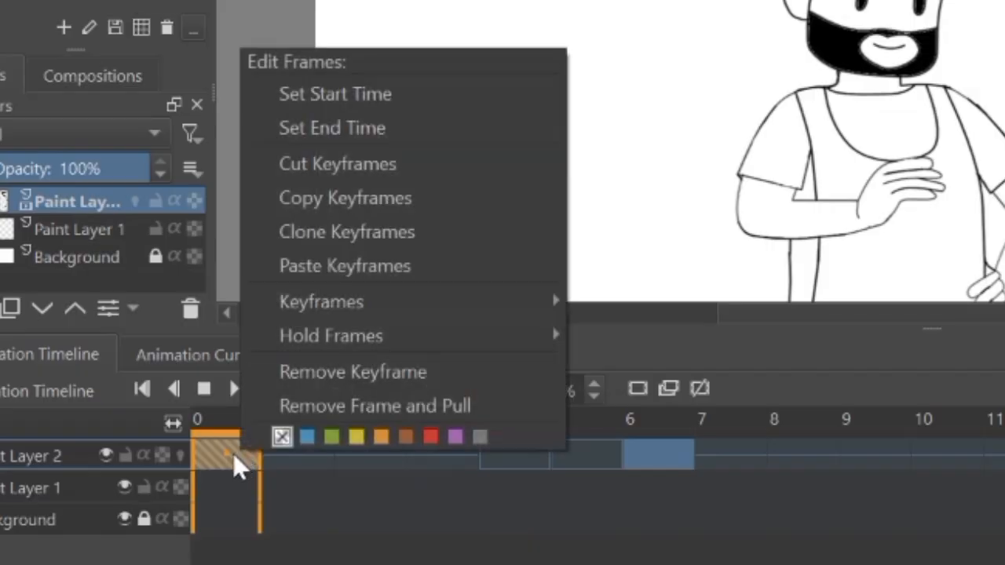
pyautogui.rightClick(233, 459)
pyautogui.click(328, 201)
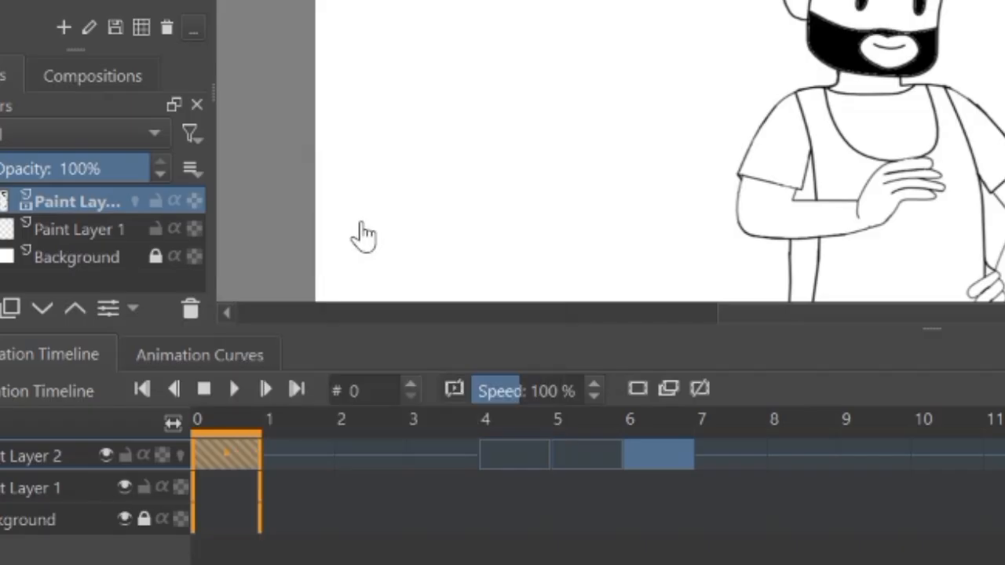
# Paste the copied keyframe over the blank keyframe at frame 4 on Paint Layer 2
pyautogui.click(505, 460)
pyautogui.rightClick(506, 460)
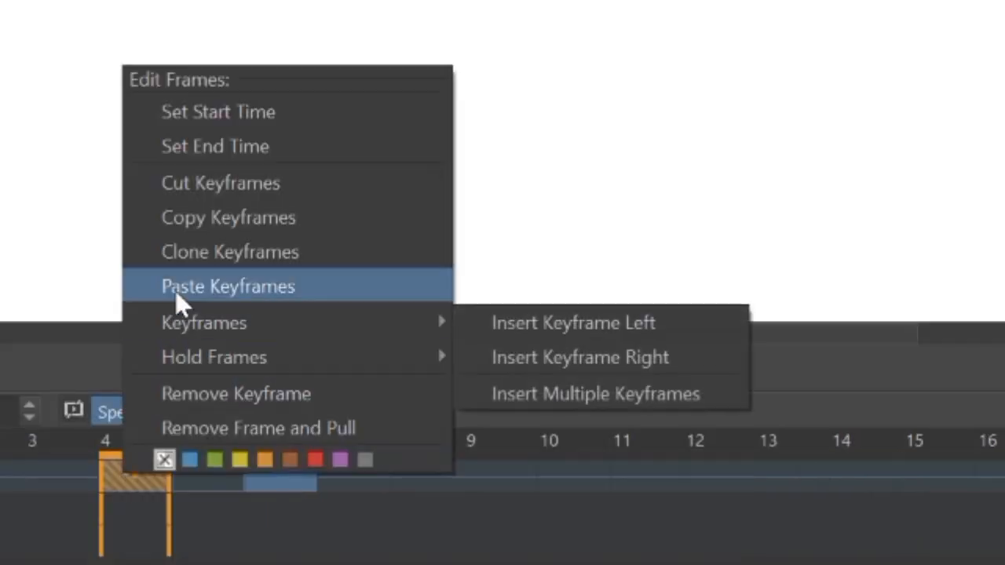
pyautogui.click(172, 288)
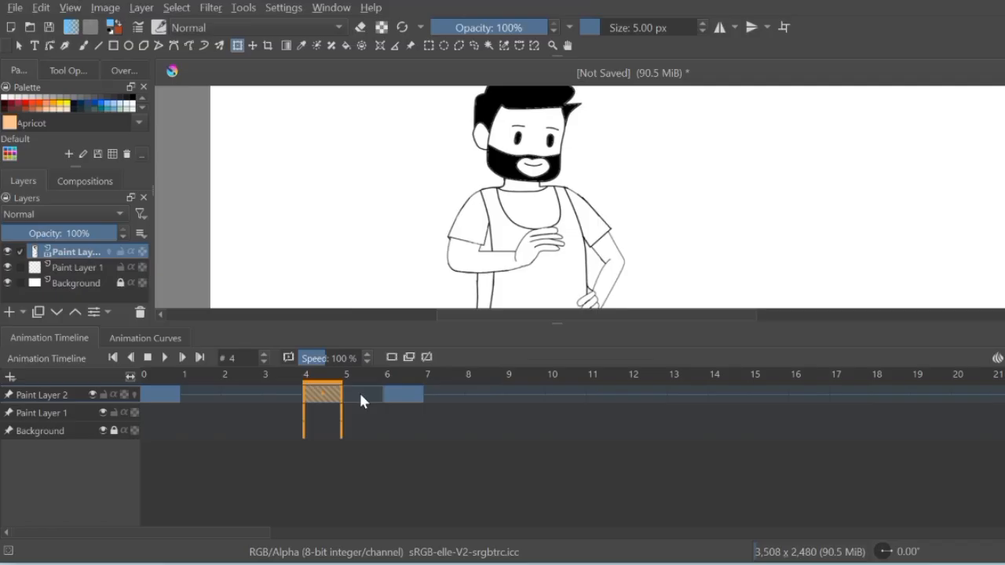
# Check the blank keyframe at frame 5 on Paint Layer 2 and paste the copied keyframe over it
pyautogui.click(361, 401)
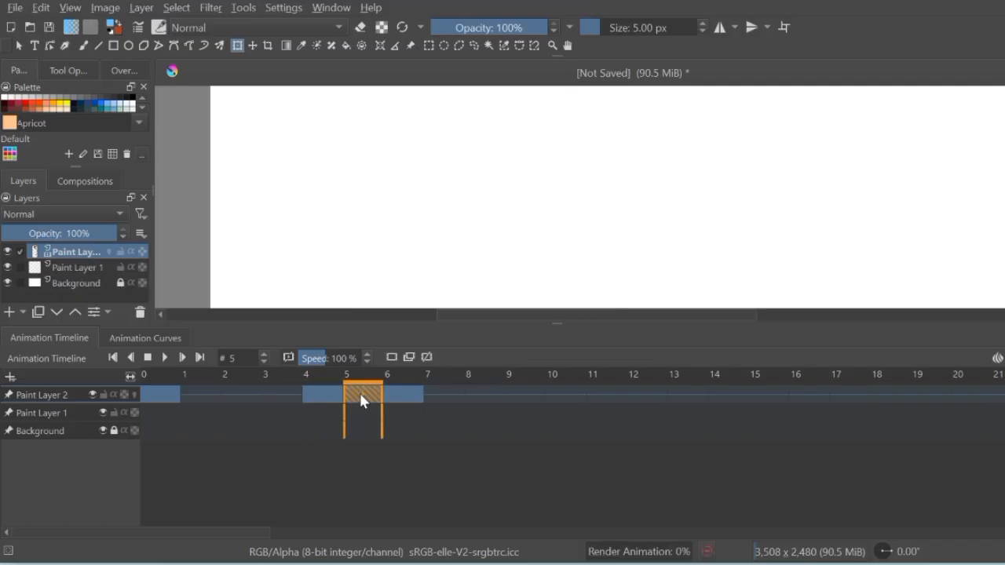
pyautogui.scroll(-5, 516, 233)
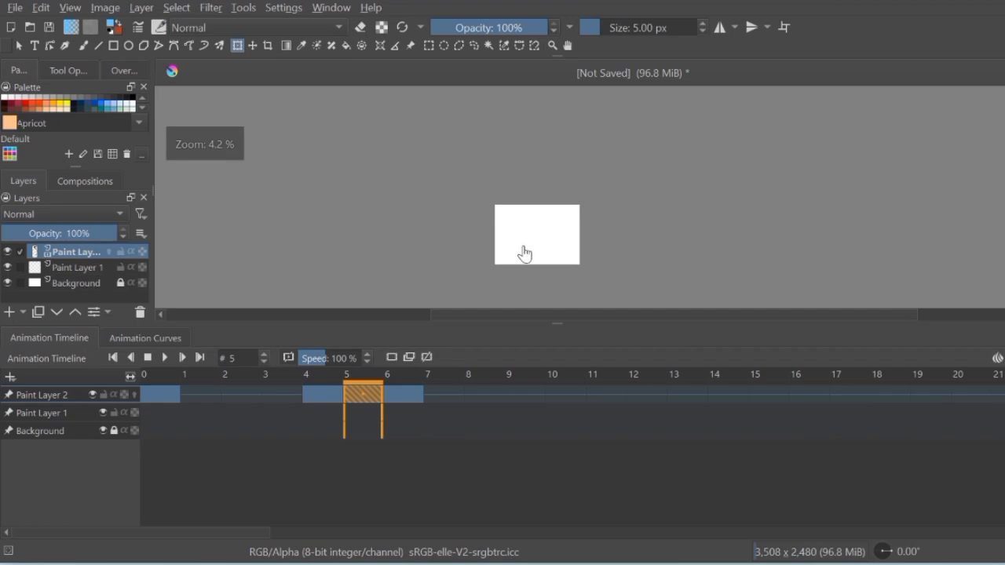
pyautogui.scroll(3, 522, 271)
pyautogui.scroll(-2, 561, 213)
pyautogui.scroll(2, 558, 214)
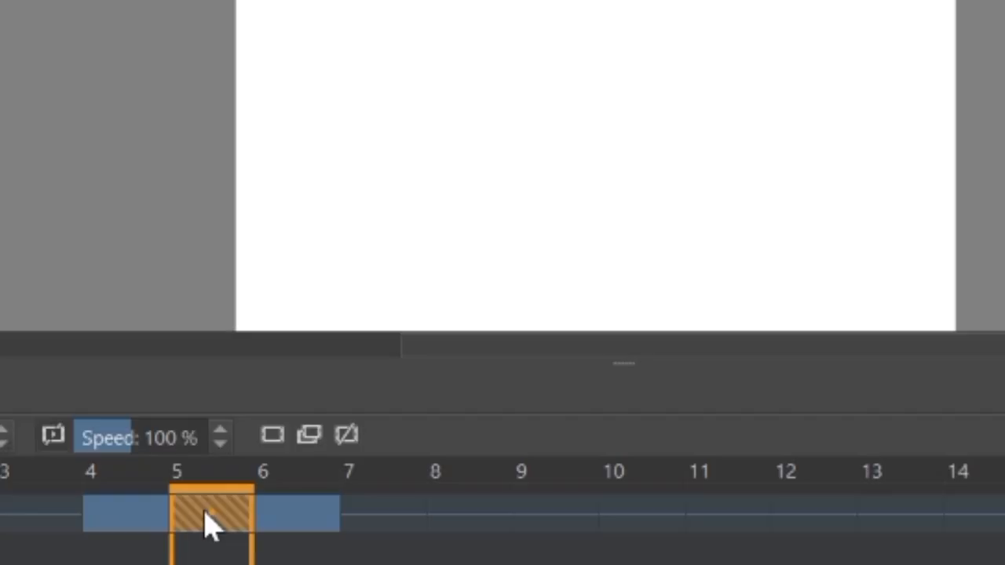
pyautogui.rightClick(361, 398)
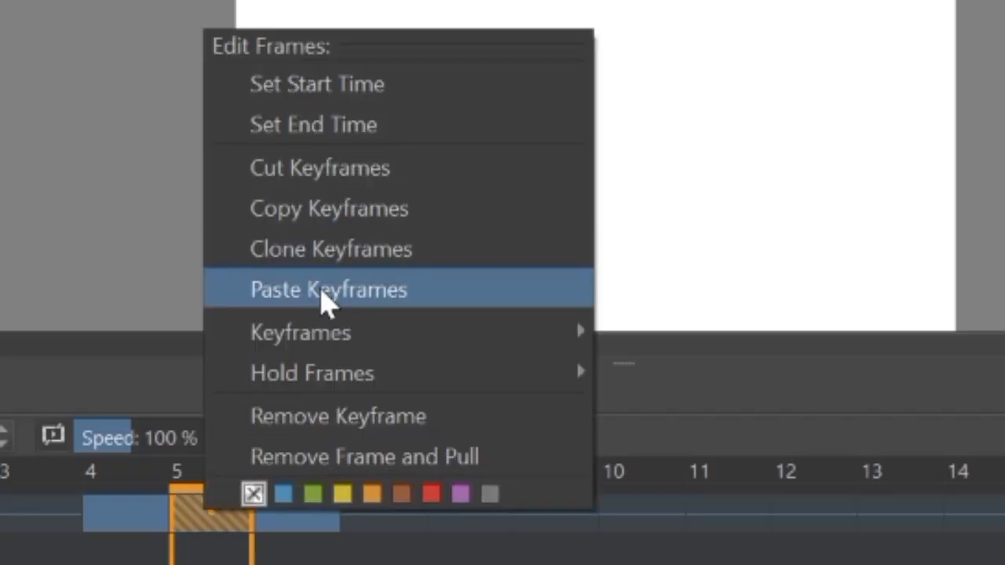
pyautogui.click(325, 301)
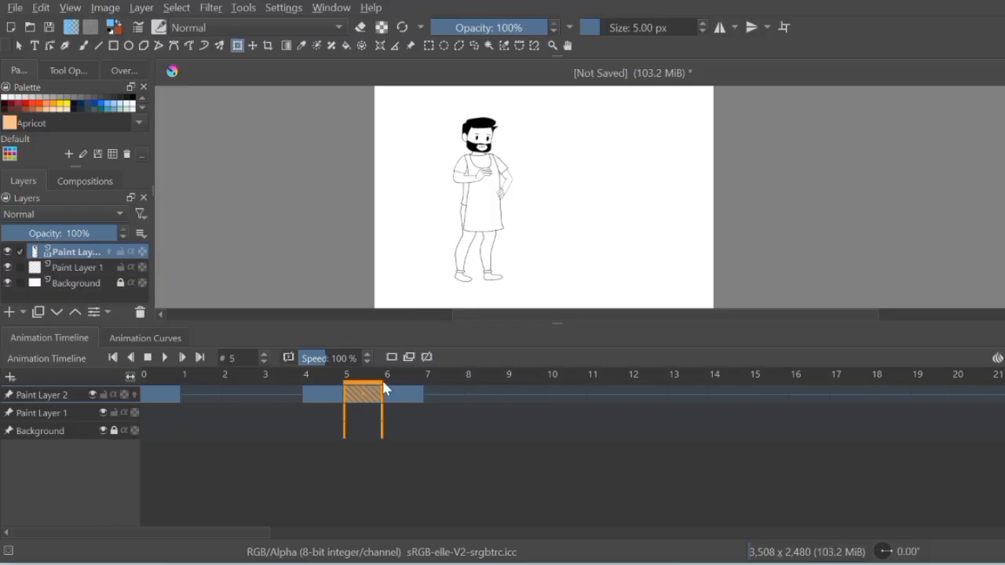
# Undo the two keyframe pastes and the two keyframe insertions on Paint Layer 2
pyautogui.hotkey('ctrl', 'z')
pyautogui.hotkey('ctrl', 'z')
pyautogui.hotkey('ctrl', 'z')
pyautogui.hotkey('ctrl', 'z')
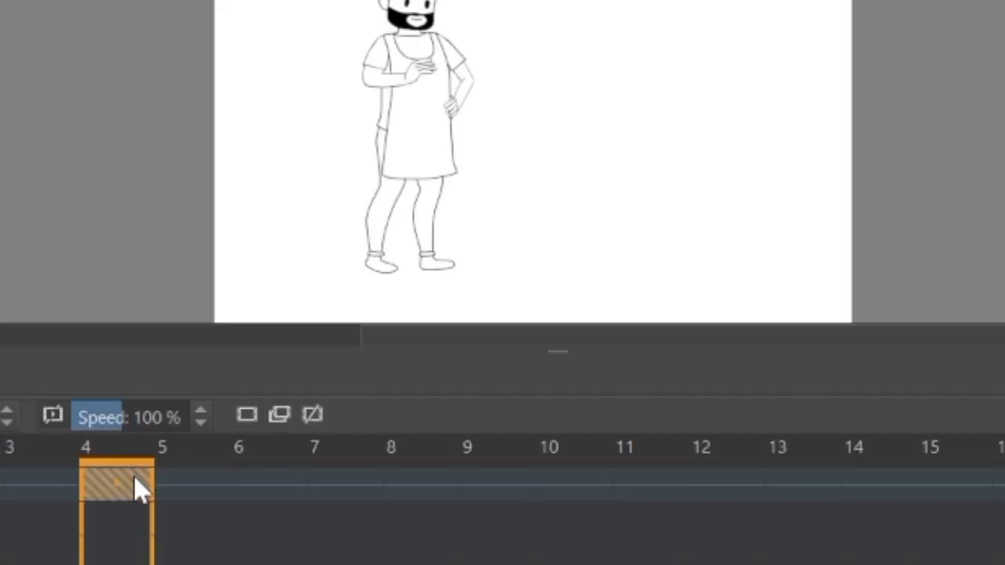
# Insert a keyframe to the right of the one at frame 4 on Paint Layer 2, and undo the insertion
pyautogui.rightClick(334, 393)
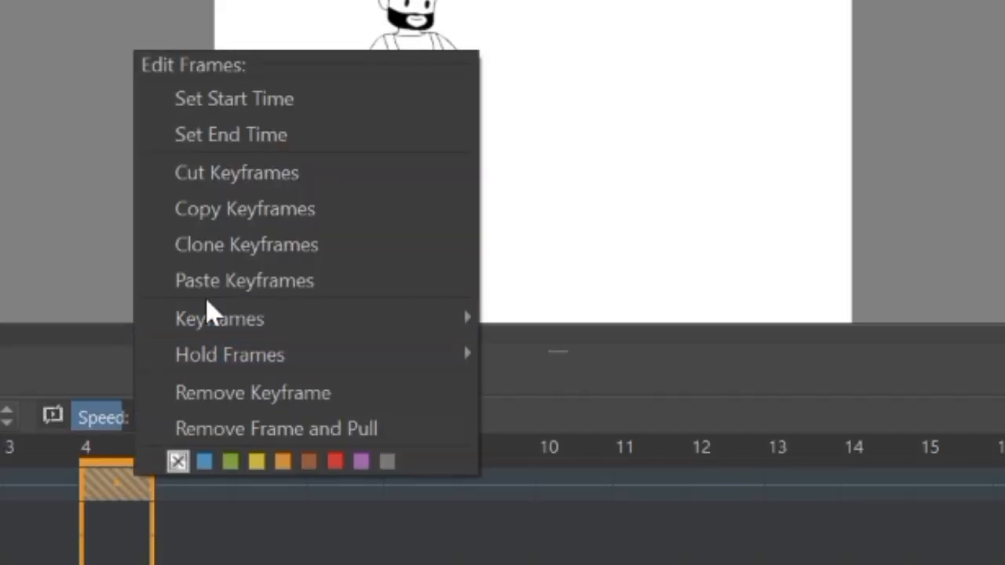
pyautogui.moveTo(373, 317)
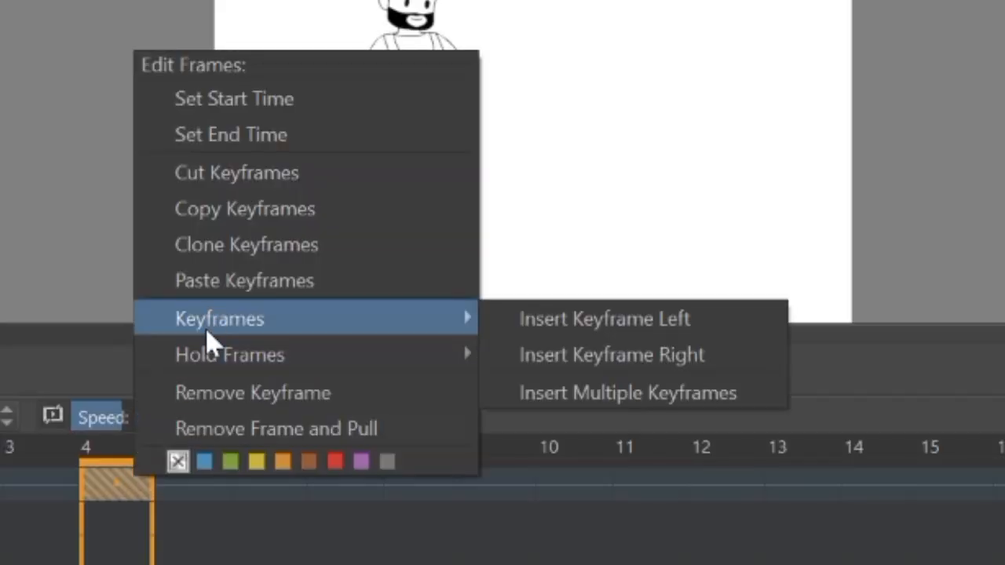
pyautogui.click(637, 355)
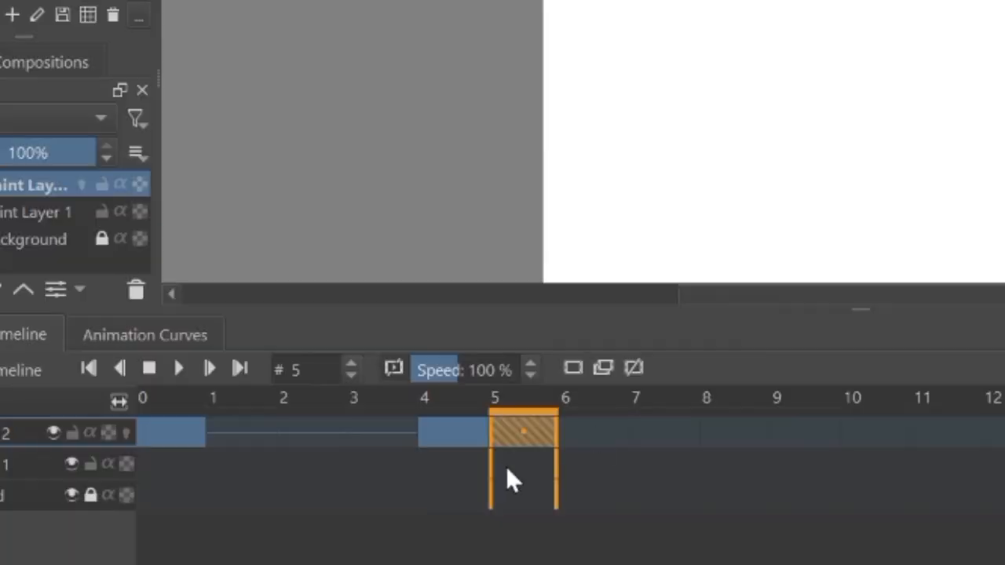
pyautogui.hotkey('ctrl', 'z')
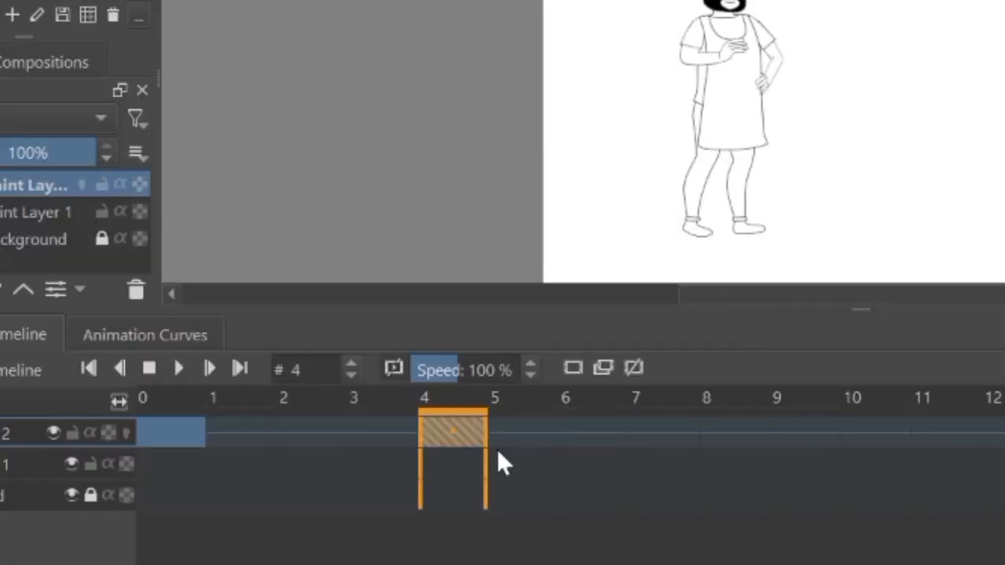
# Remove the keyframe at frame 4 on Paint Layer 2
pyautogui.rightClick(433, 431)
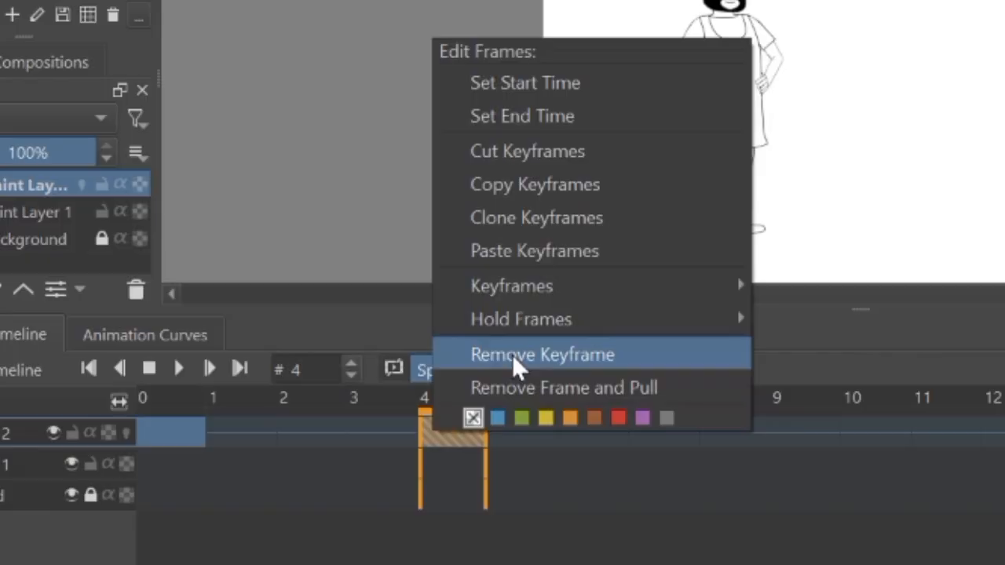
pyautogui.click(512, 354)
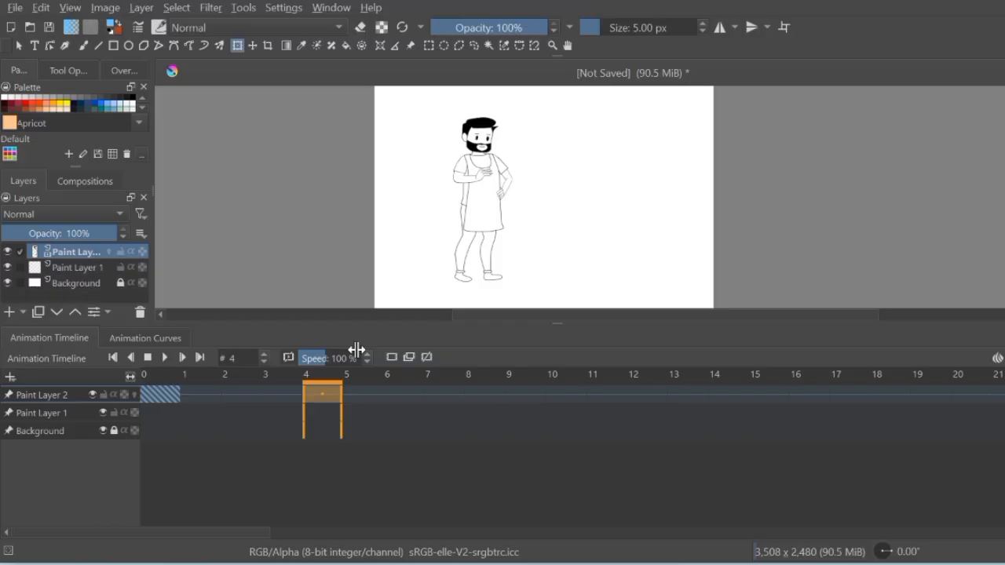
pyautogui.rightClick(327, 387)
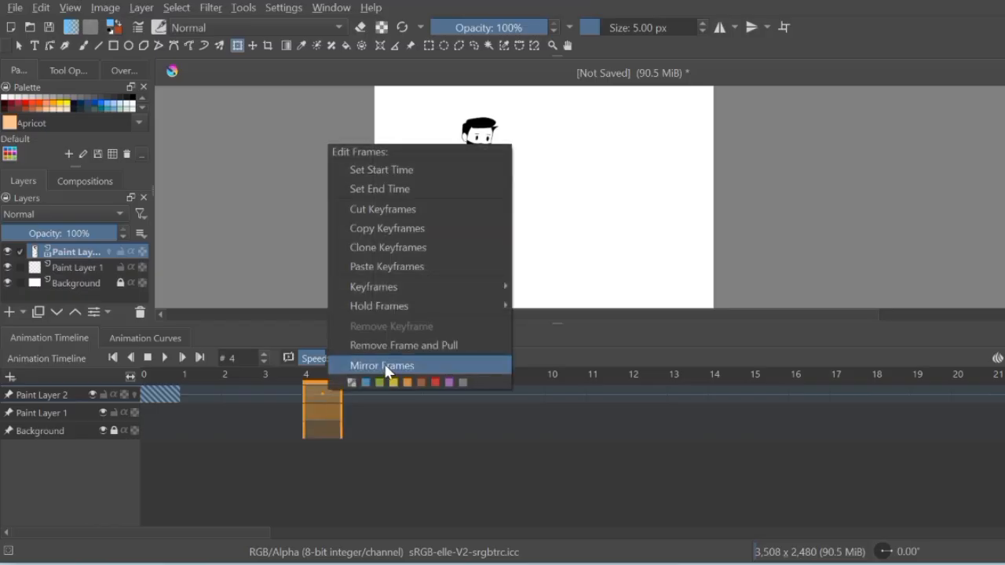
pyautogui.click(329, 402)
# Create duplicate frames of the drawing at frames 4, 9 and 13 on Paint Layer 2
pyautogui.rightClick(332, 391)
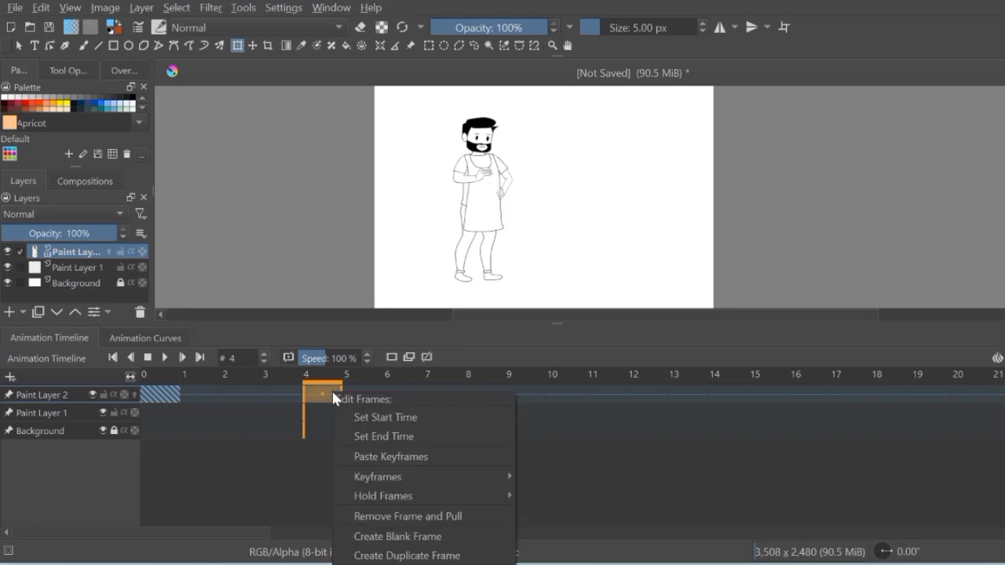
pyautogui.click(395, 556)
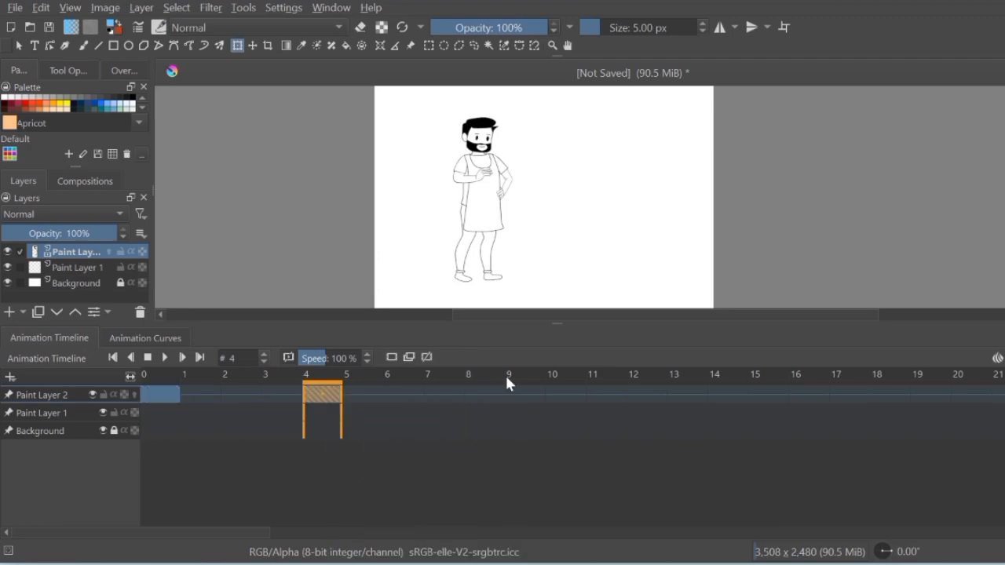
pyautogui.click(515, 391)
pyautogui.rightClick(515, 392)
pyautogui.click(583, 560)
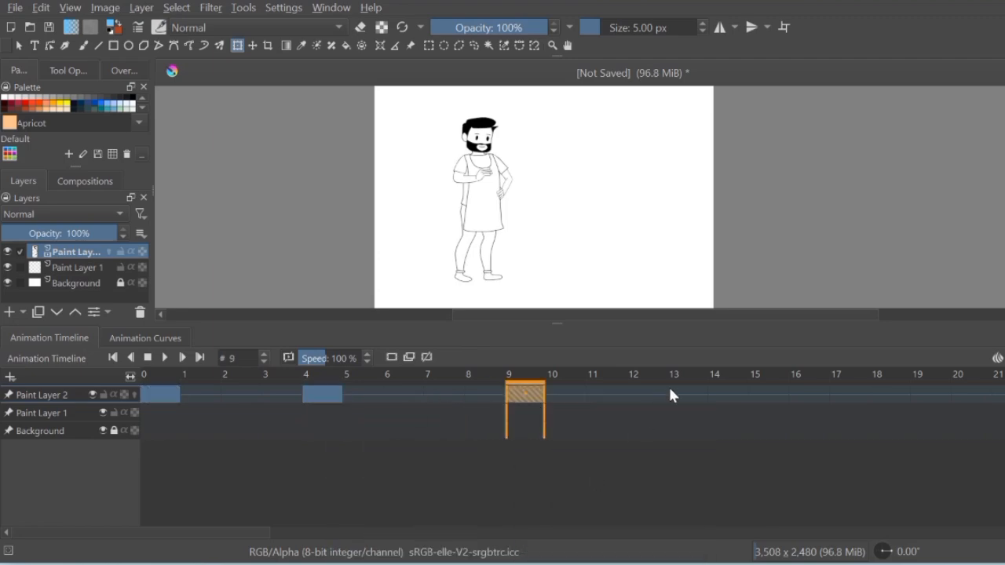
pyautogui.rightClick(672, 392)
pyautogui.click(691, 547)
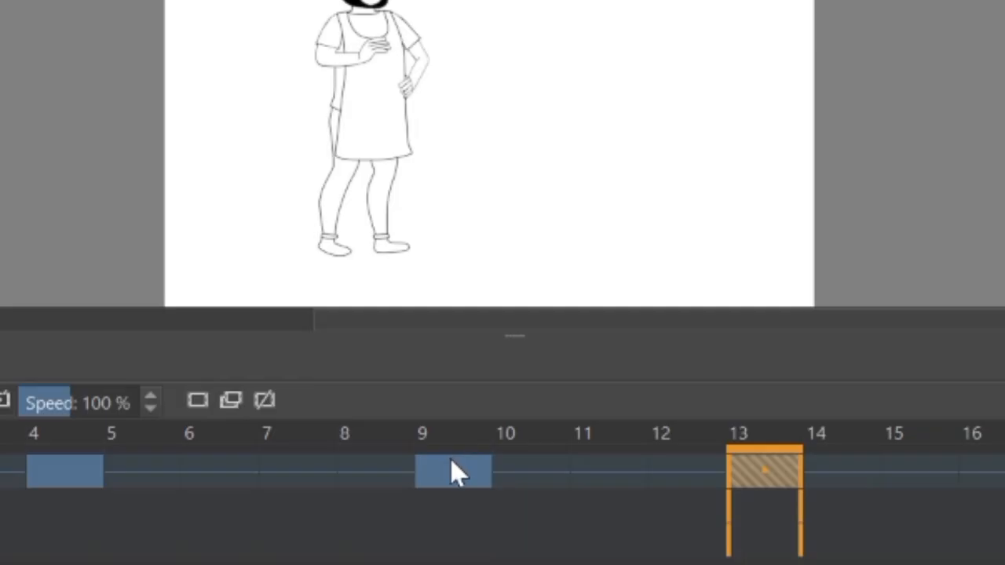
# Remove the keyframe at frame 9 on Paint Layer 2 and create a duplicate frame at frame 2
pyautogui.rightClick(525, 394)
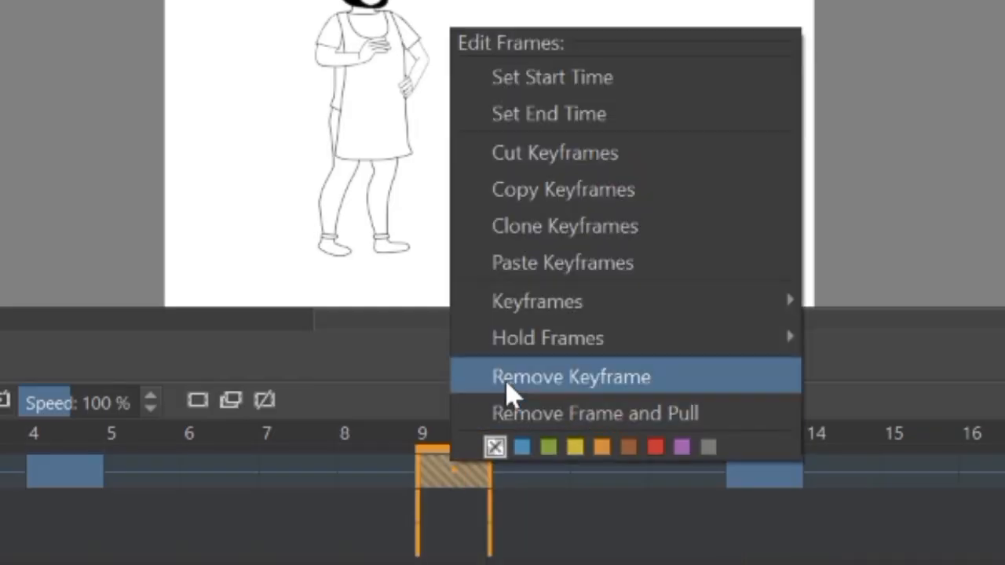
pyautogui.click(567, 389)
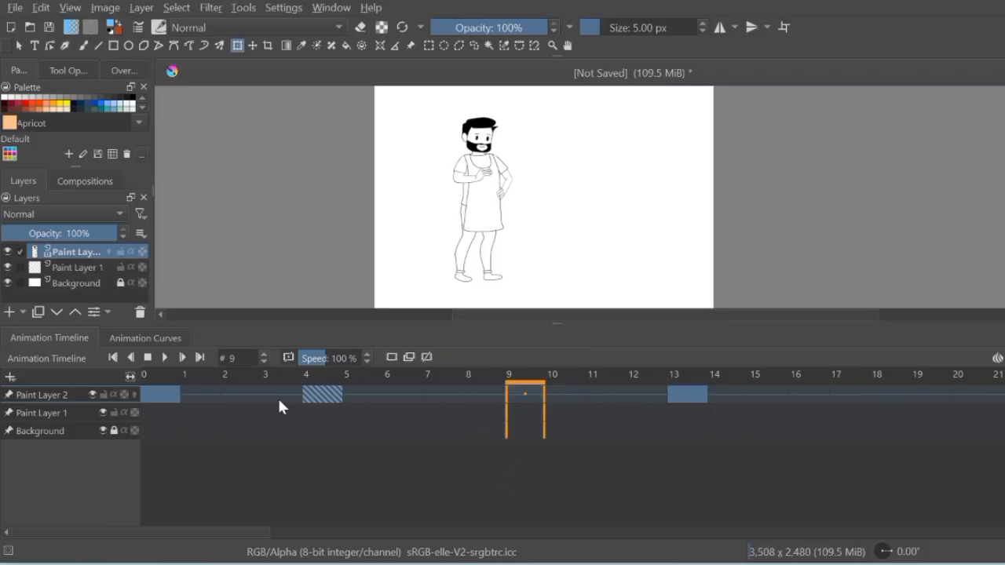
pyautogui.rightClick(246, 394)
pyautogui.click(299, 539)
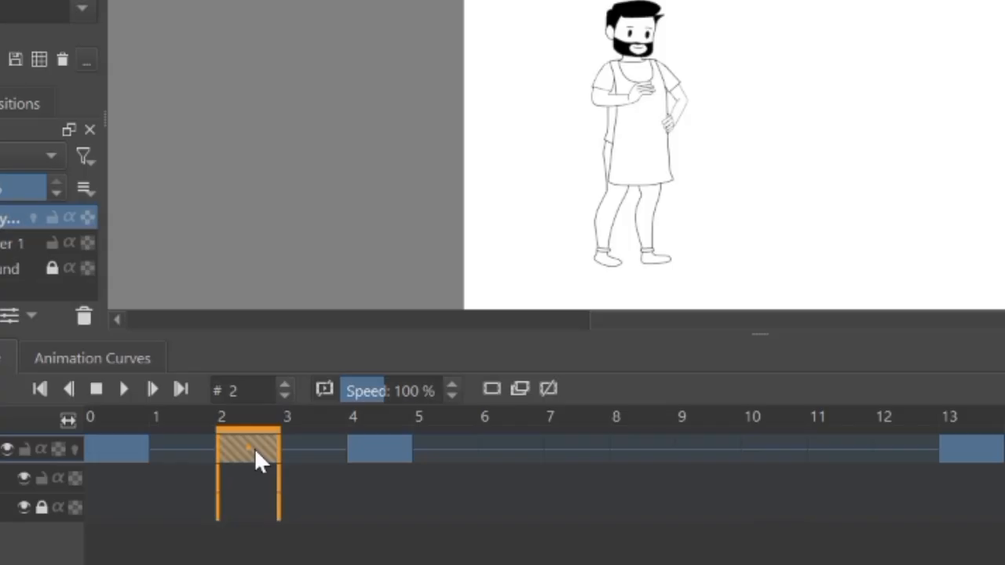
# Remove the keyframe at frame 2 on Paint Layer 2 and check the frames around it
pyautogui.rightClick(254, 449)
pyautogui.click(329, 384)
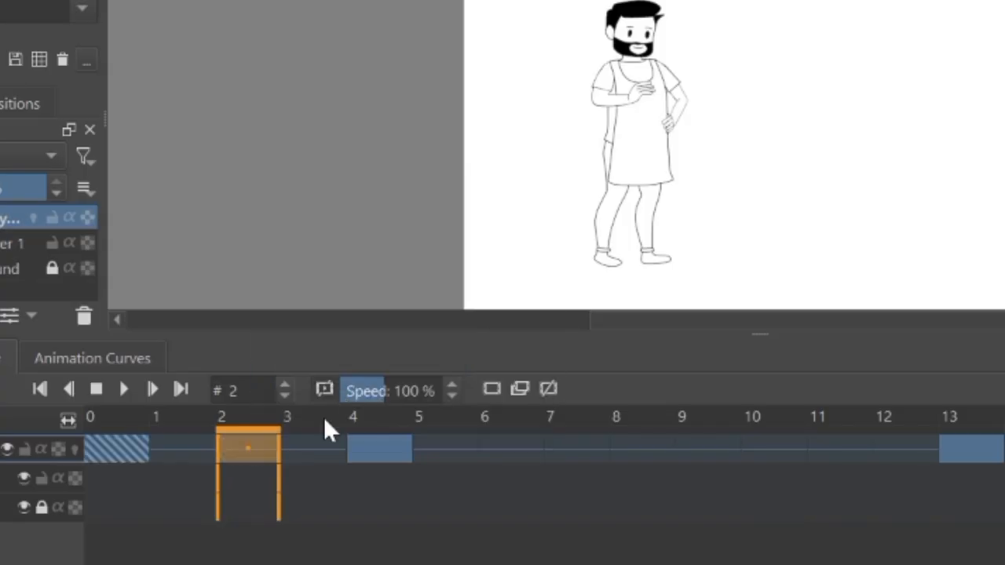
pyautogui.click(192, 471)
pyautogui.click(221, 465)
pyautogui.click(327, 455)
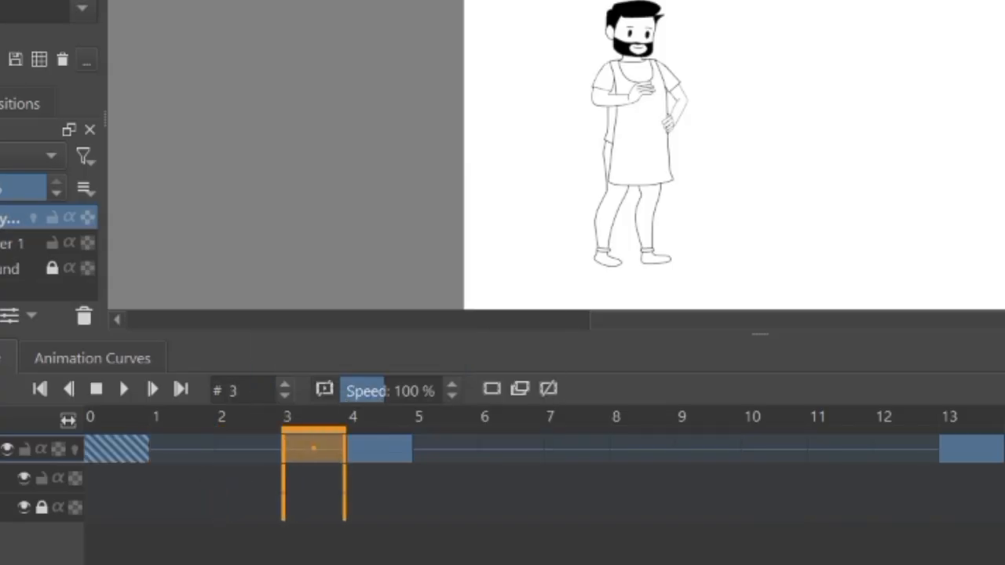
# Create a duplicate frame at frame 2 on Paint Layer 2 again and open the editing options of that keyframe
pyautogui.rightClick(251, 454)
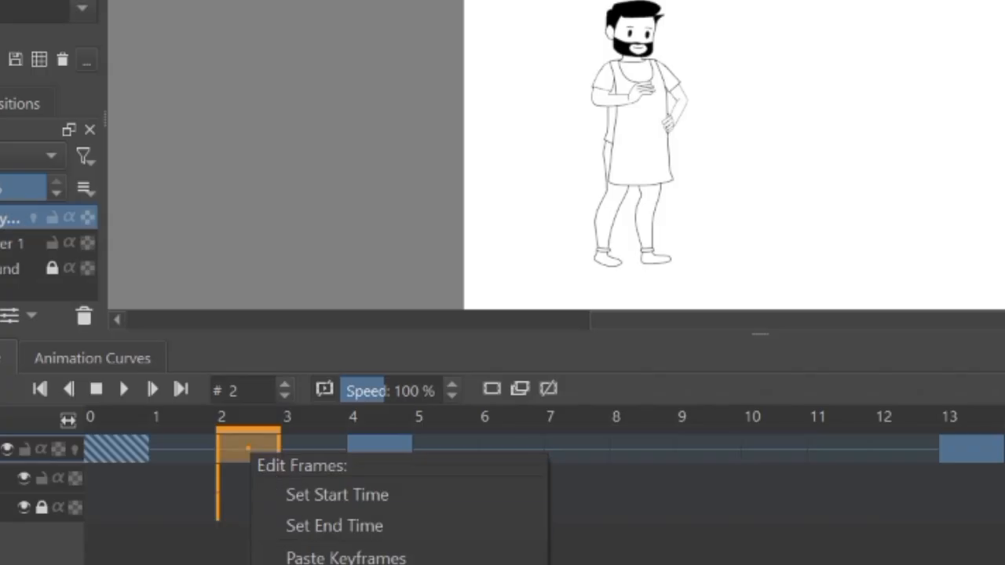
pyautogui.click(218, 512)
pyautogui.rightClick(254, 448)
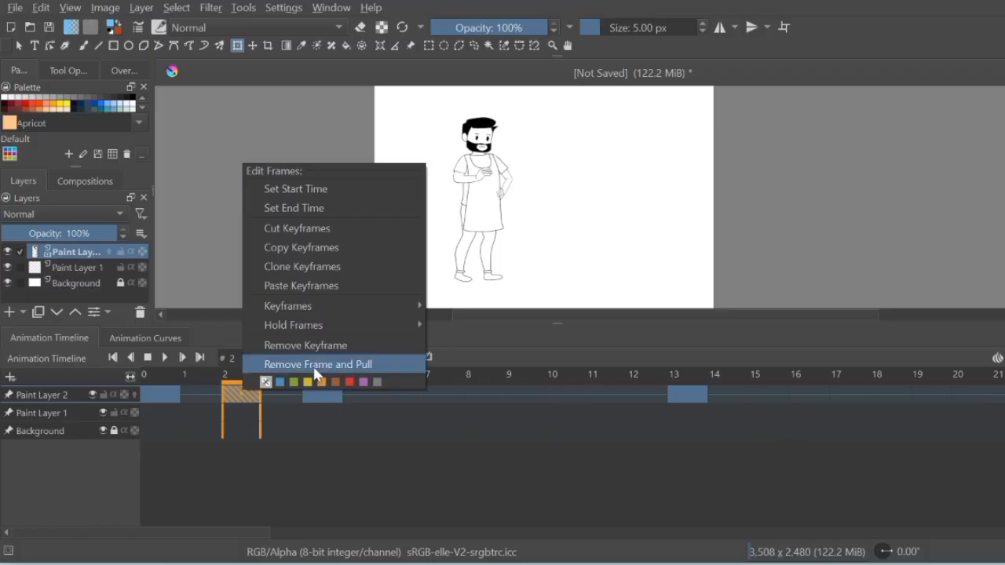
# Examine the keyframes at frames 2, 4 and 13 on Paint Layer 2, the gaps between them, and the frame editing options at frame 2
pyautogui.click(473, 392)
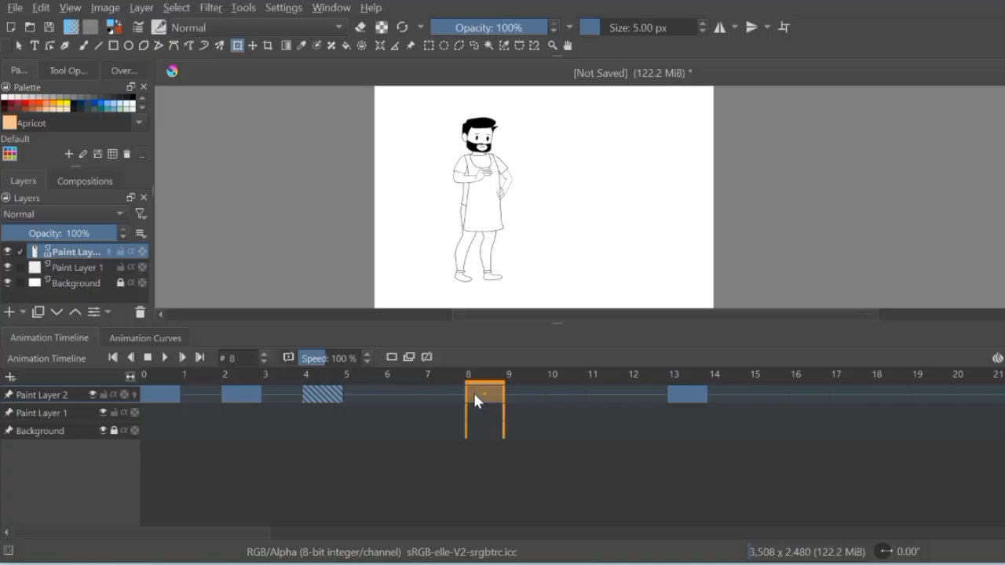
pyautogui.click(535, 390)
pyautogui.click(336, 394)
pyautogui.click(245, 395)
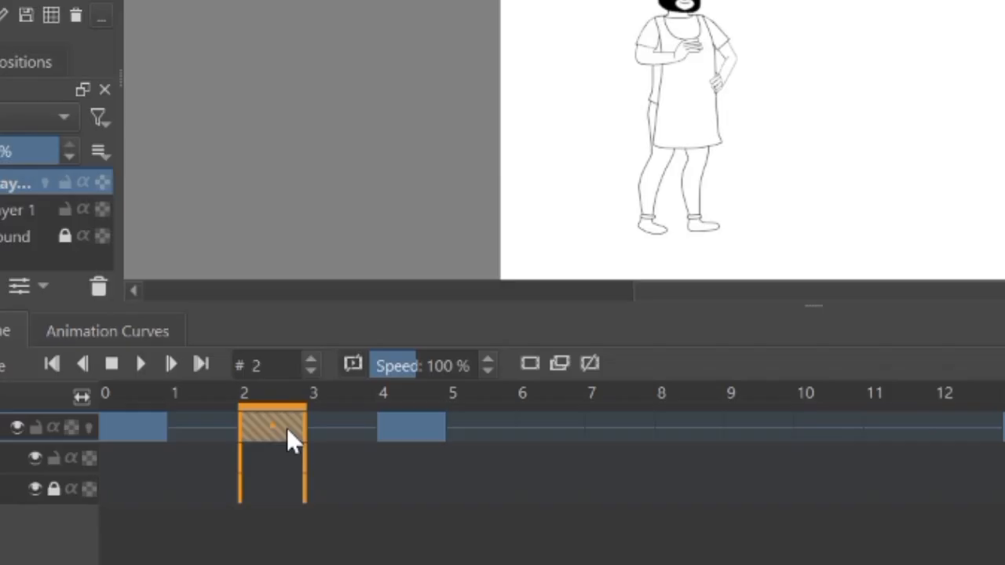
pyautogui.rightClick(251, 394)
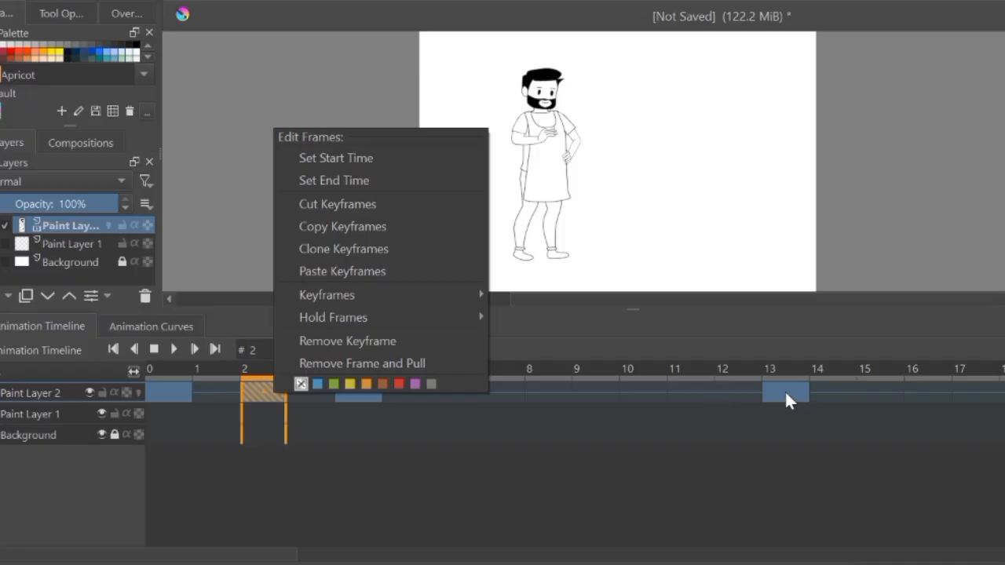
pyautogui.click(785, 390)
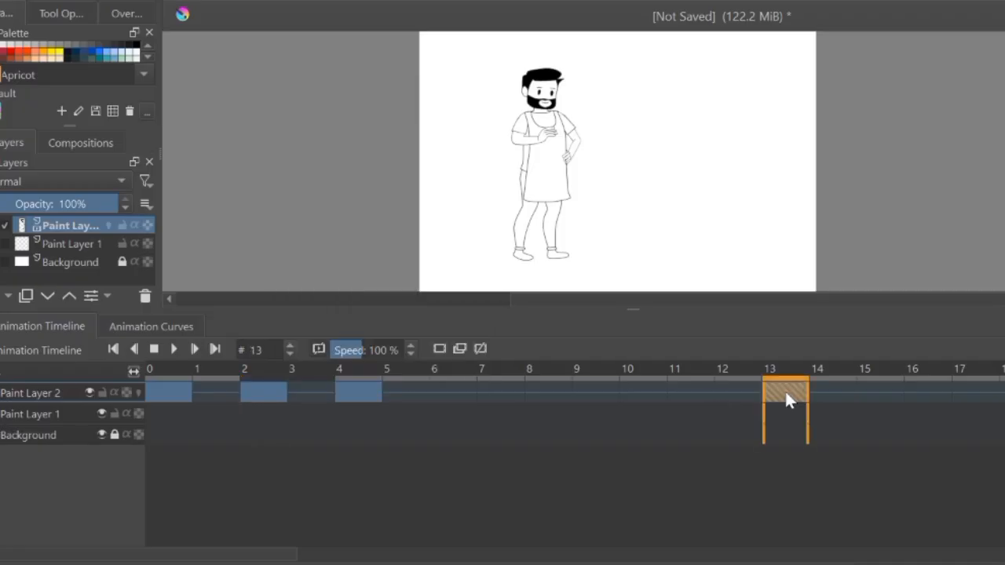
pyautogui.click(314, 389)
pyautogui.click(416, 394)
pyautogui.click(465, 394)
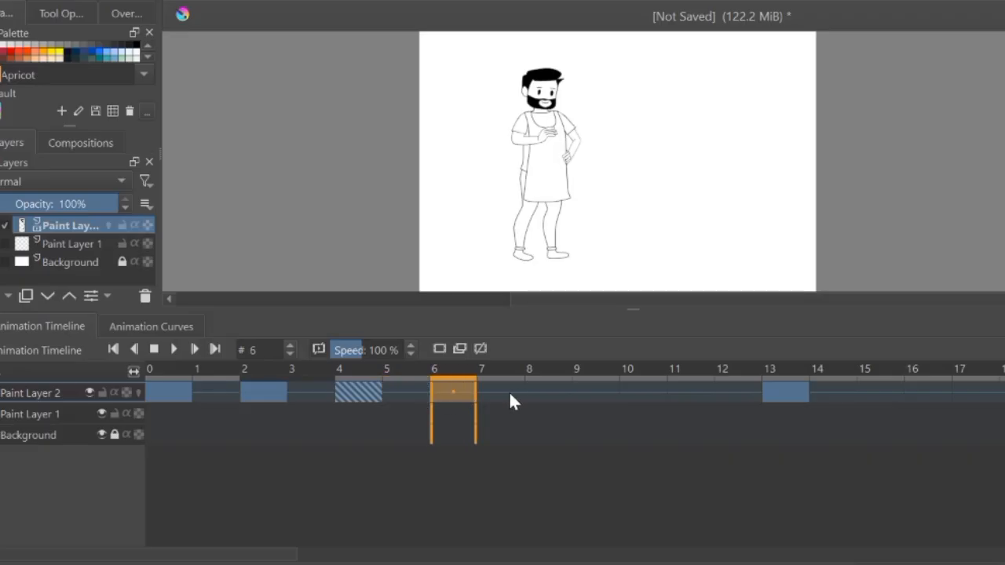
pyautogui.click(564, 396)
pyautogui.click(786, 397)
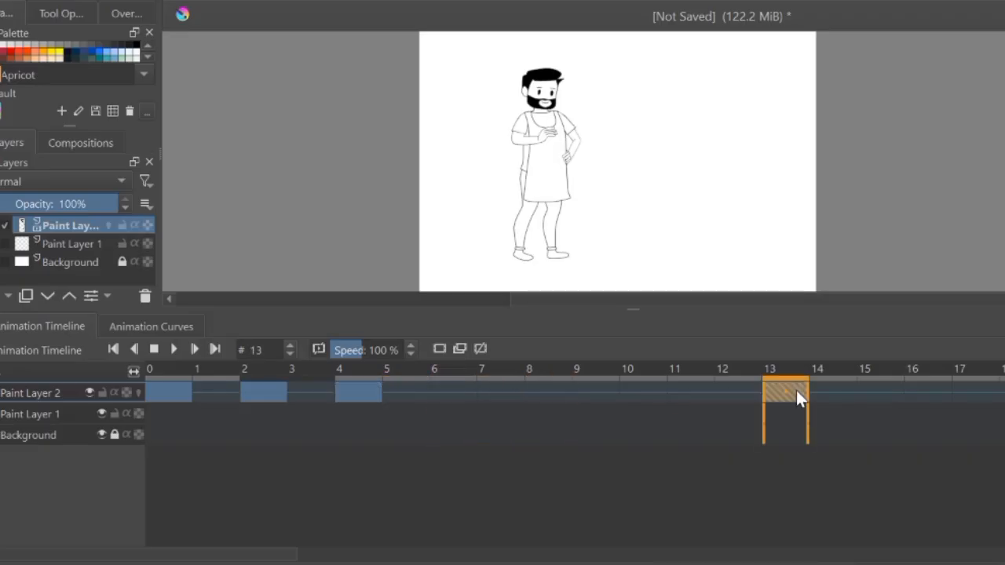
# Remove the frame at frame 2 on Paint Layer 2 and pull the following keyframes back
pyautogui.rightClick(795, 388)
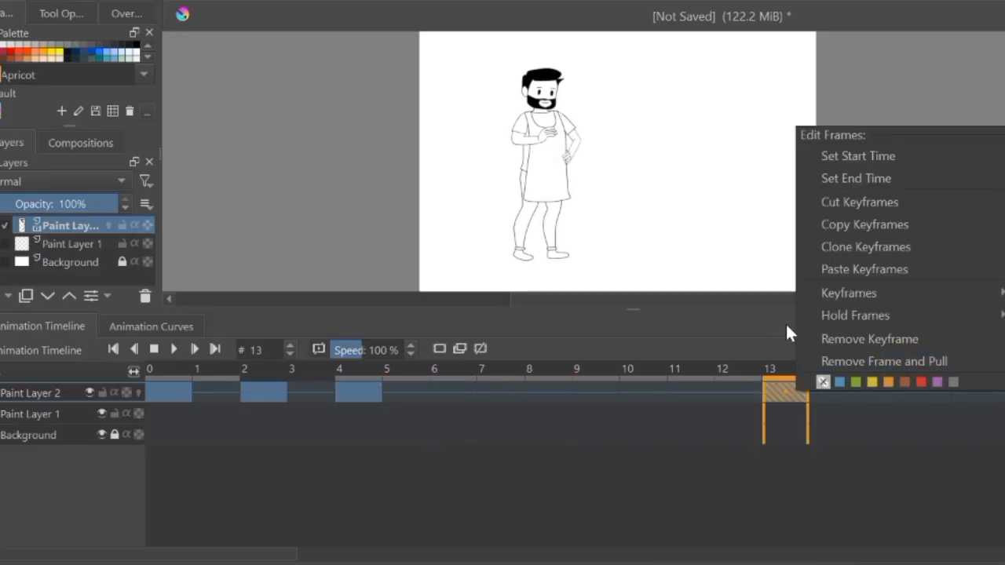
pyautogui.click(248, 397)
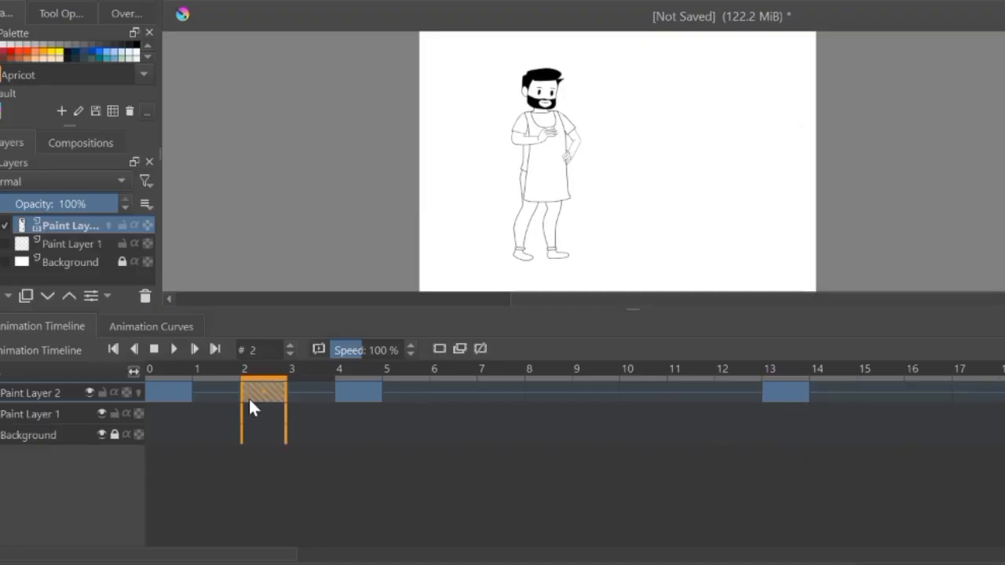
pyautogui.click(316, 395)
pyautogui.click(268, 393)
pyautogui.rightClick(269, 392)
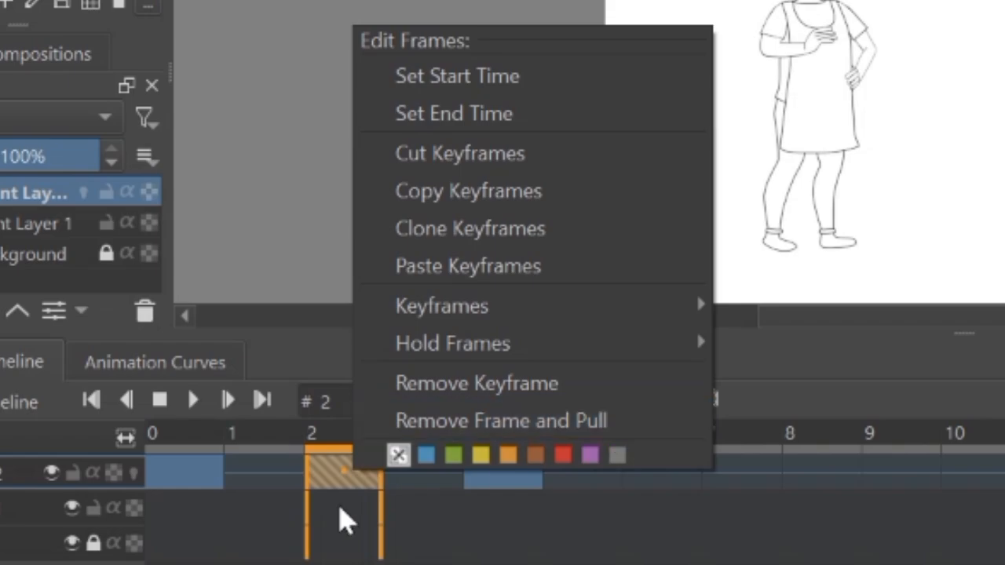
pyautogui.click(430, 428)
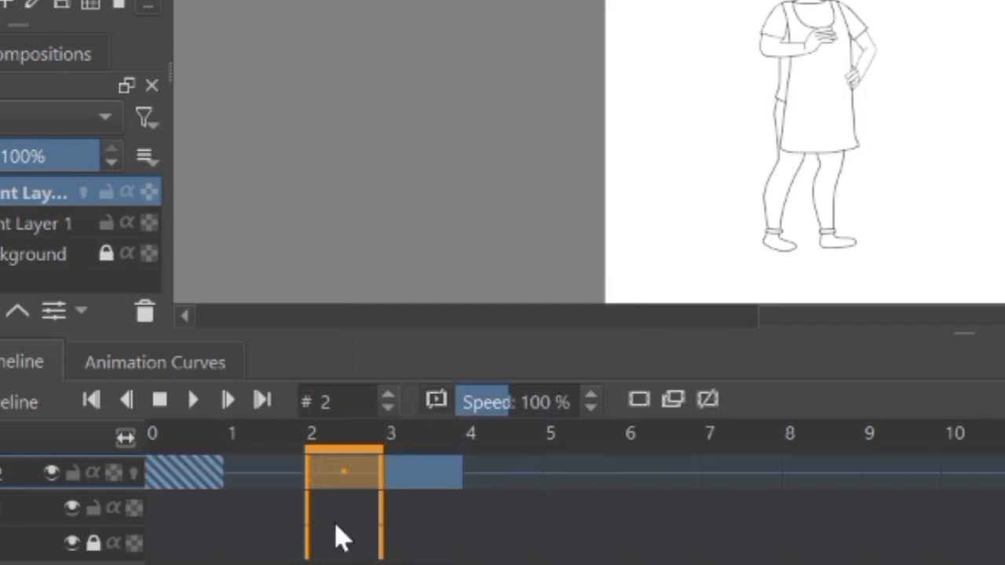
# Remove the empty frame 2 on Paint Layer 2 so the keyframes after it are pulled one frame earlier
pyautogui.click(287, 467)
pyautogui.click(330, 469)
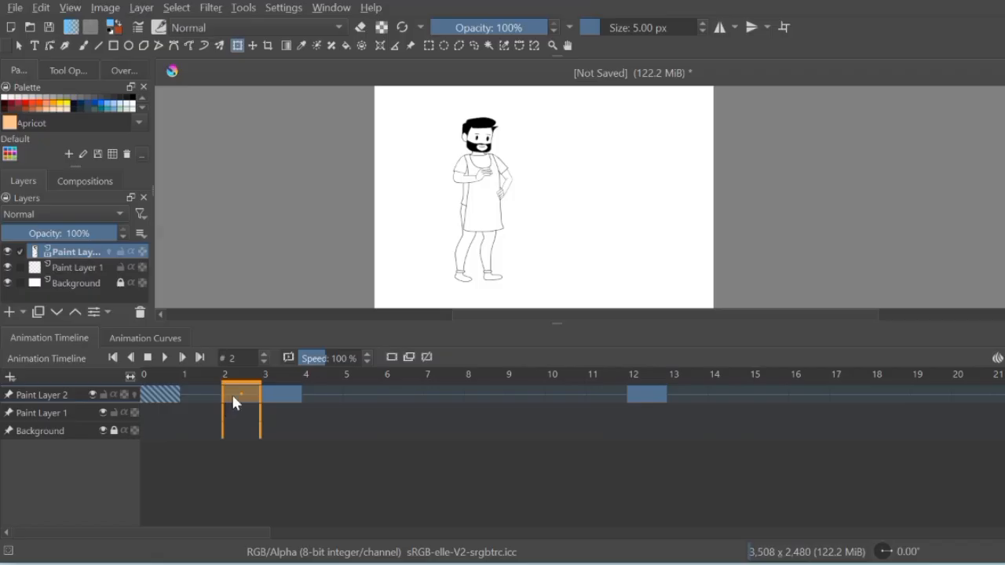
pyautogui.rightClick(232, 396)
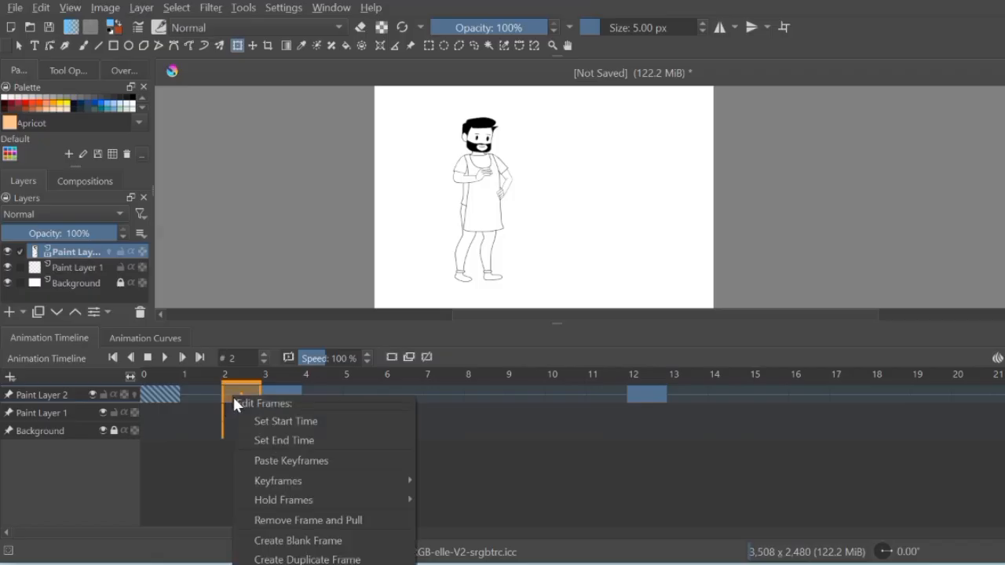
pyautogui.click(317, 523)
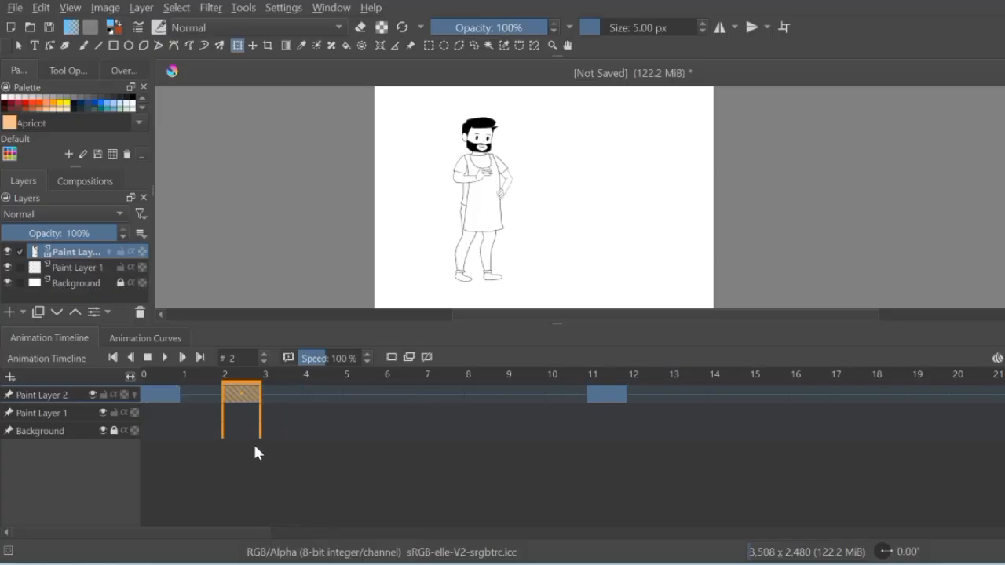
pyautogui.click(199, 398)
pyautogui.rightClick(198, 399)
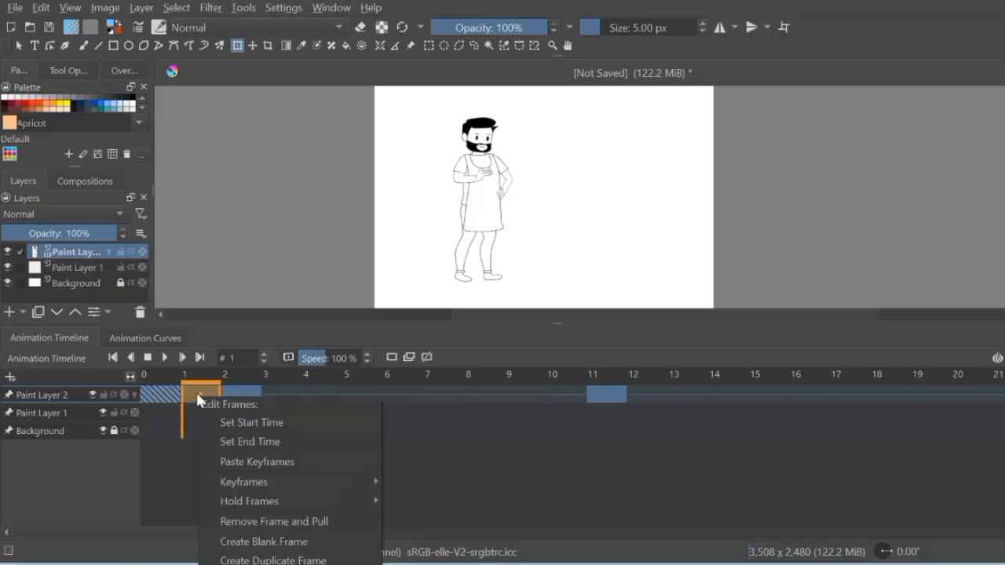
pyautogui.click(197, 395)
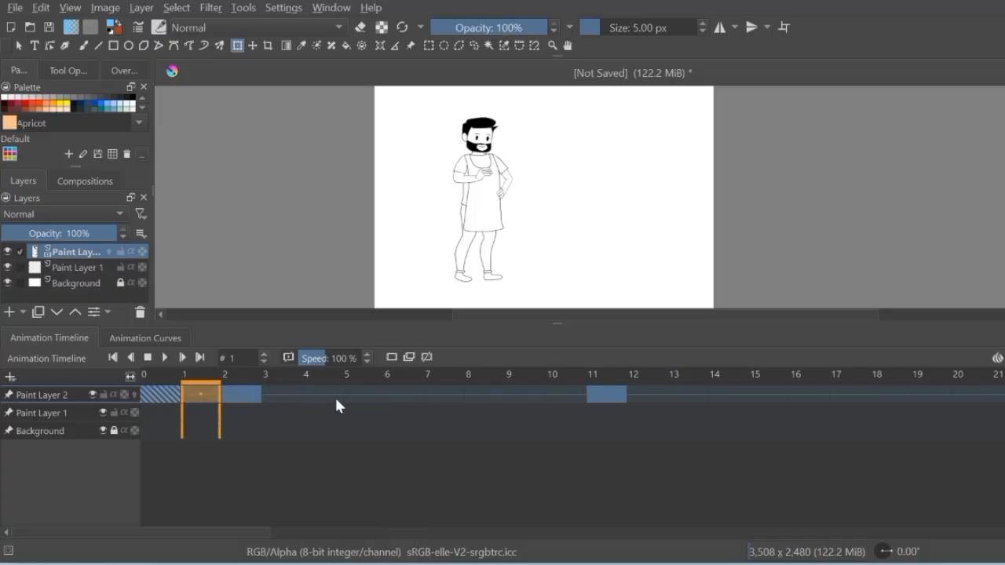
pyautogui.click(161, 395)
pyautogui.rightClick(163, 400)
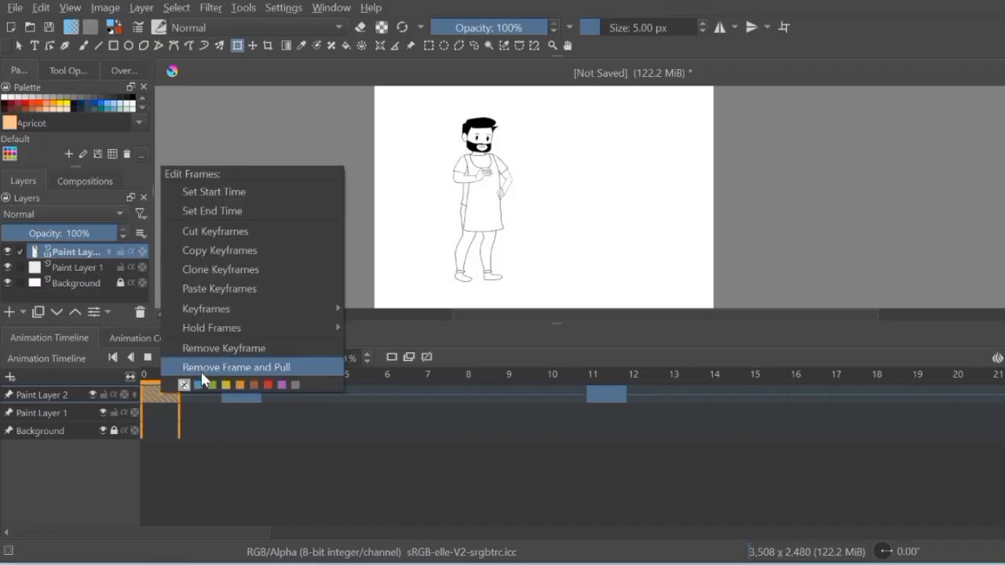
# Create a duplicate frame at frame 6 on Paint Layer 2 and check the keyframes at frames 0, 2, 6 and 11
pyautogui.click(388, 395)
pyautogui.rightClick(389, 394)
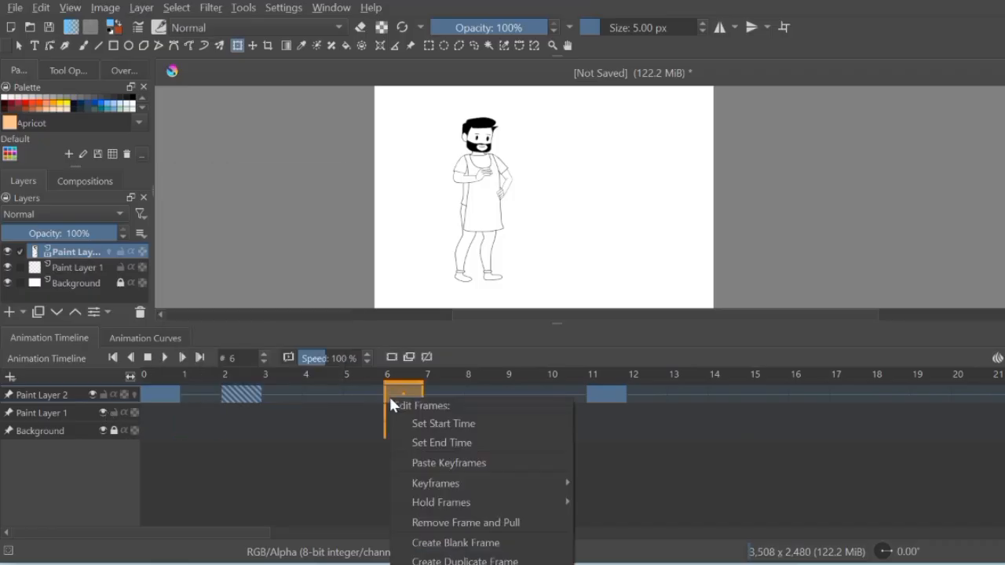
pyautogui.click(465, 561)
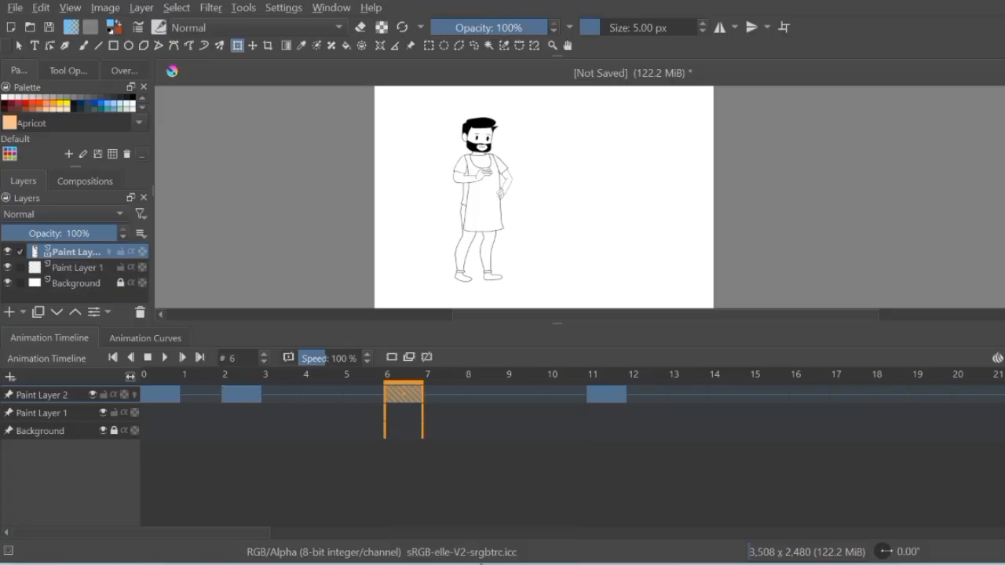
pyautogui.click(242, 395)
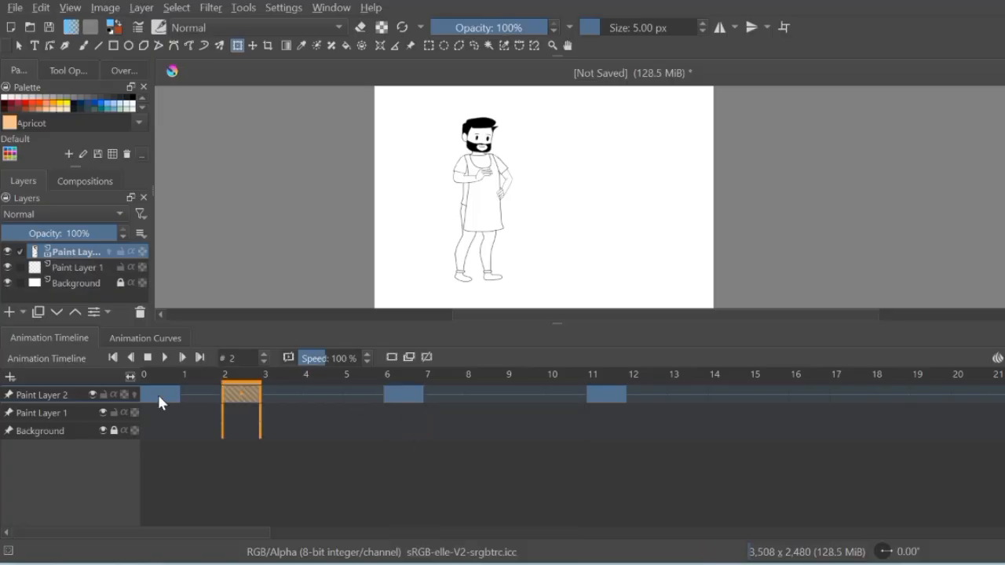
pyautogui.click(157, 394)
pyautogui.click(404, 394)
pyautogui.click(606, 394)
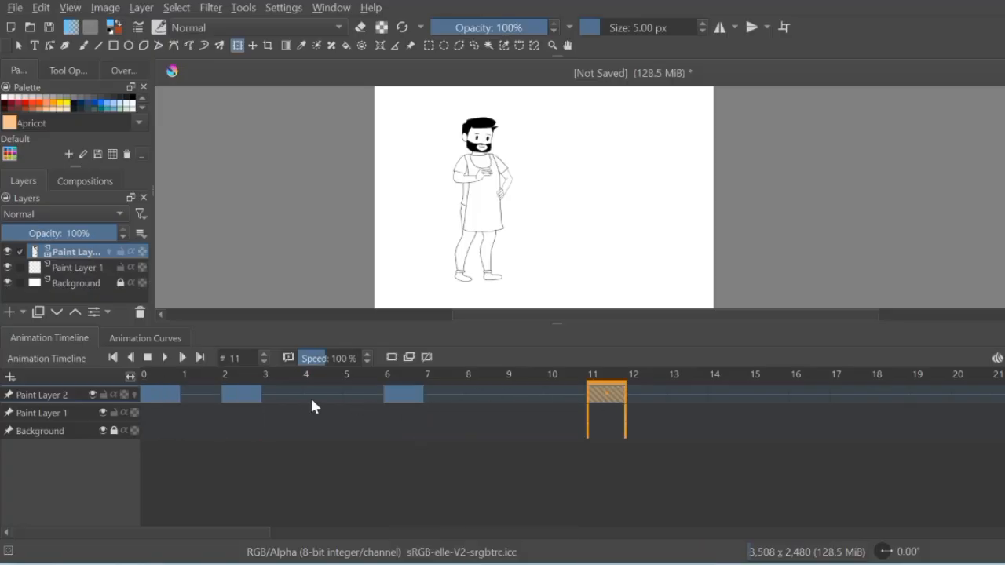
pyautogui.click(242, 395)
# Insert 11 keyframes after the keyframe at frame 6 on Paint Layer 2, with a frame timing of 1
pyautogui.rightClick(414, 395)
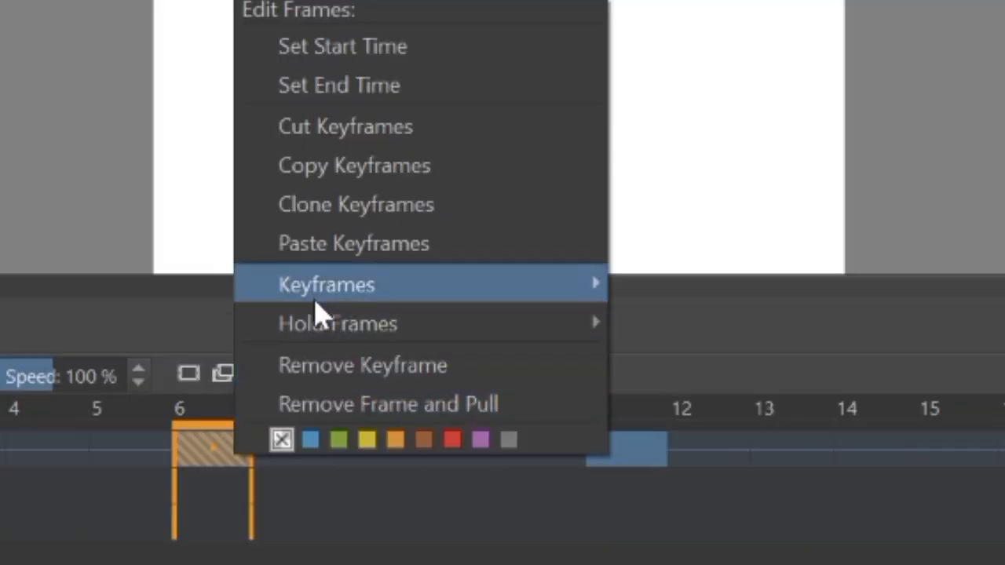
pyautogui.moveTo(454, 319)
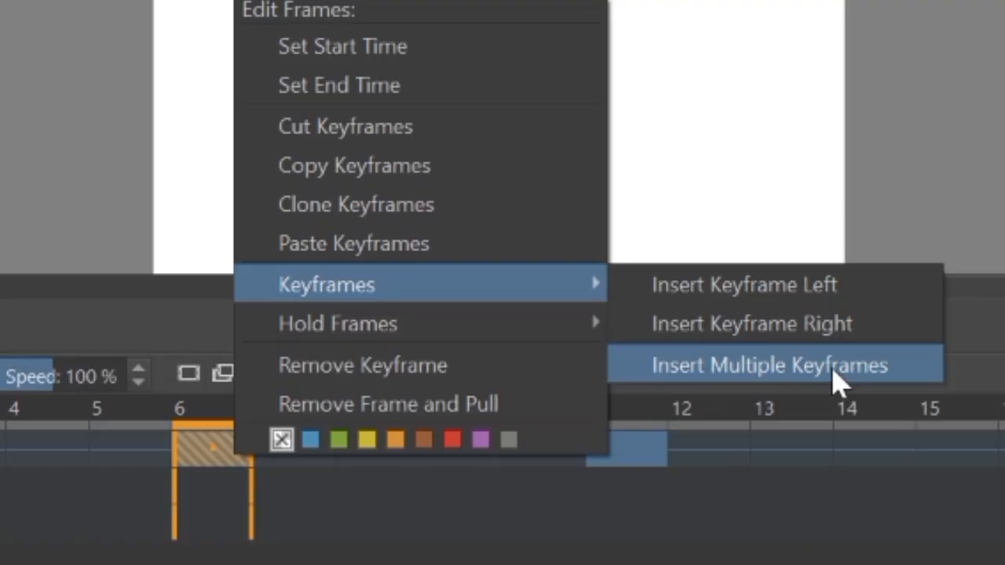
pyautogui.click(834, 382)
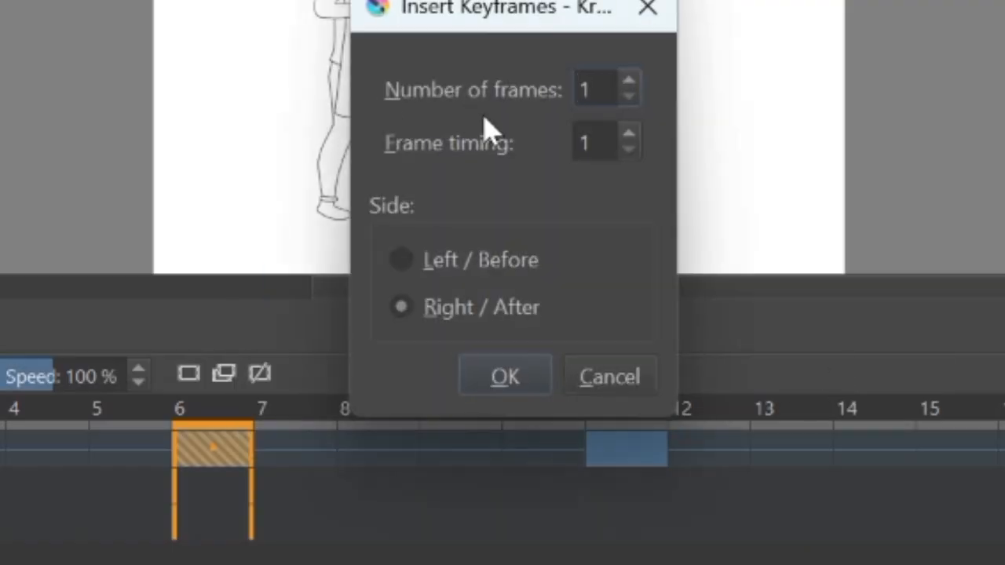
pyautogui.click(602, 90)
pyautogui.press('BackSpace')
pyautogui.write('11')
pyautogui.click(526, 382)
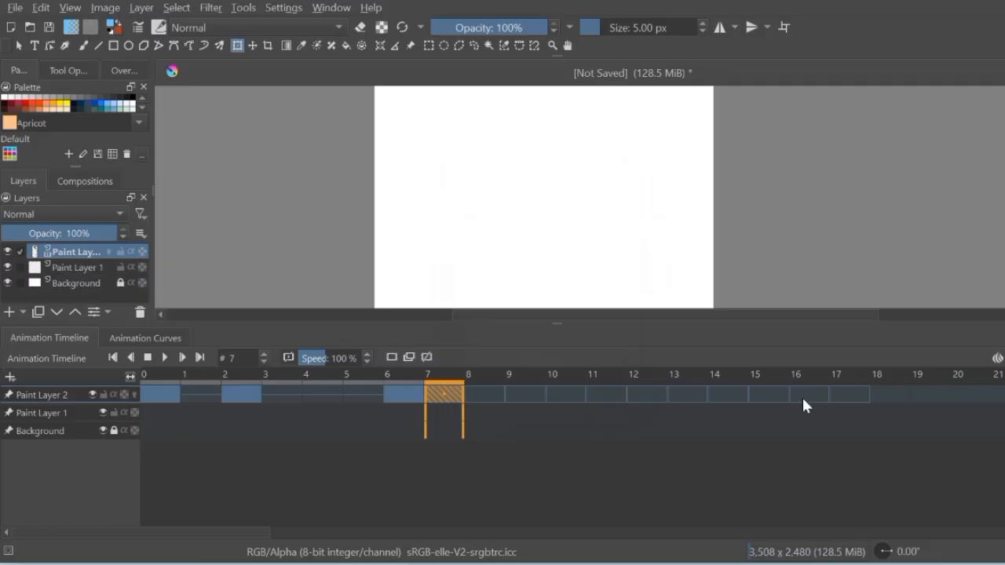
# Examine the inserted blank keyframes after frame 6 on Paint Layer 2, including frames 16 and 9
pyautogui.click(803, 399)
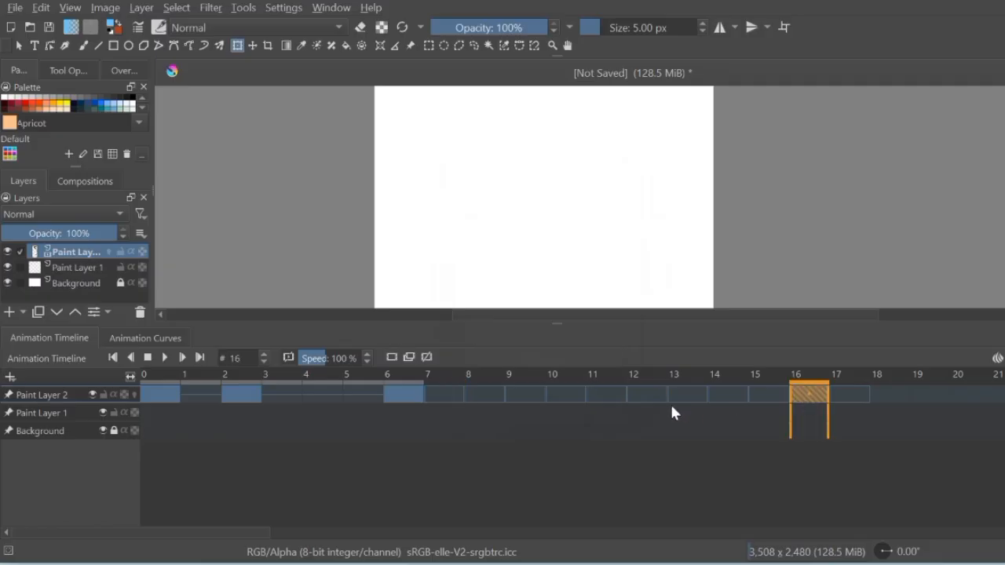
pyautogui.click(766, 457)
pyautogui.click(563, 455)
pyautogui.click(488, 396)
pyautogui.click(527, 396)
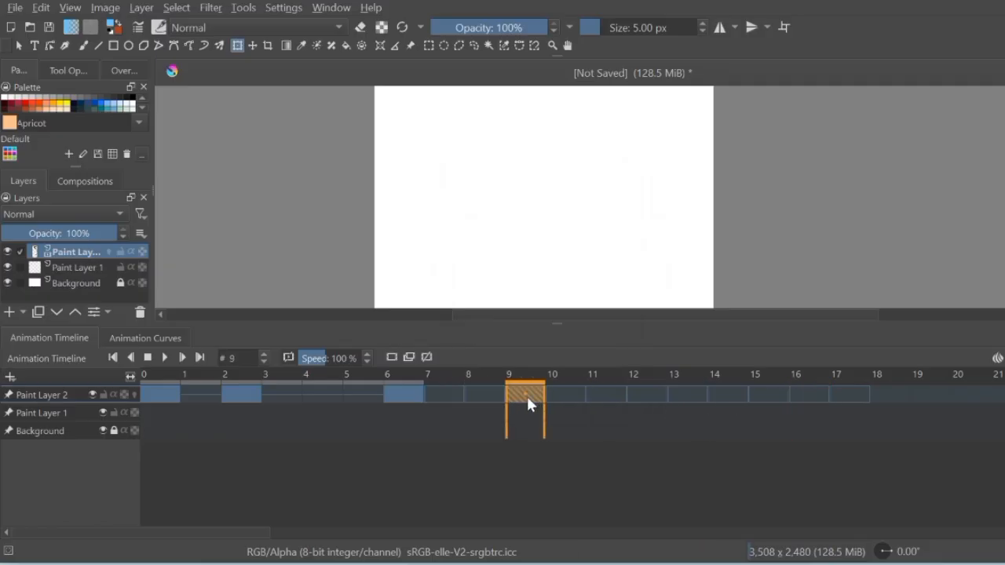
pyautogui.click(430, 396)
# Copy the keyframe at frame 6 on Paint Layer 2 and paste it at frames 7 and 8
pyautogui.click(403, 397)
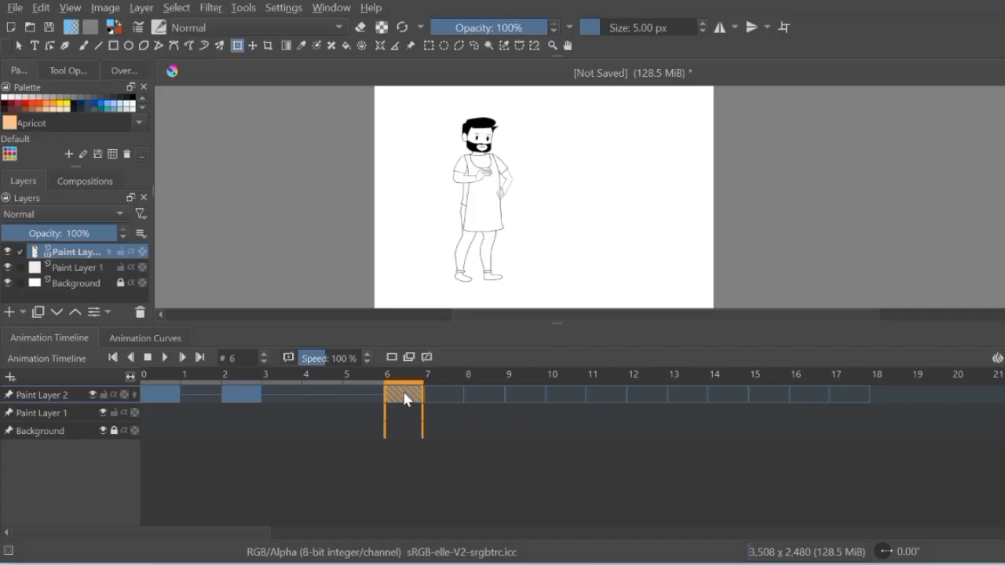
pyautogui.rightClick(406, 399)
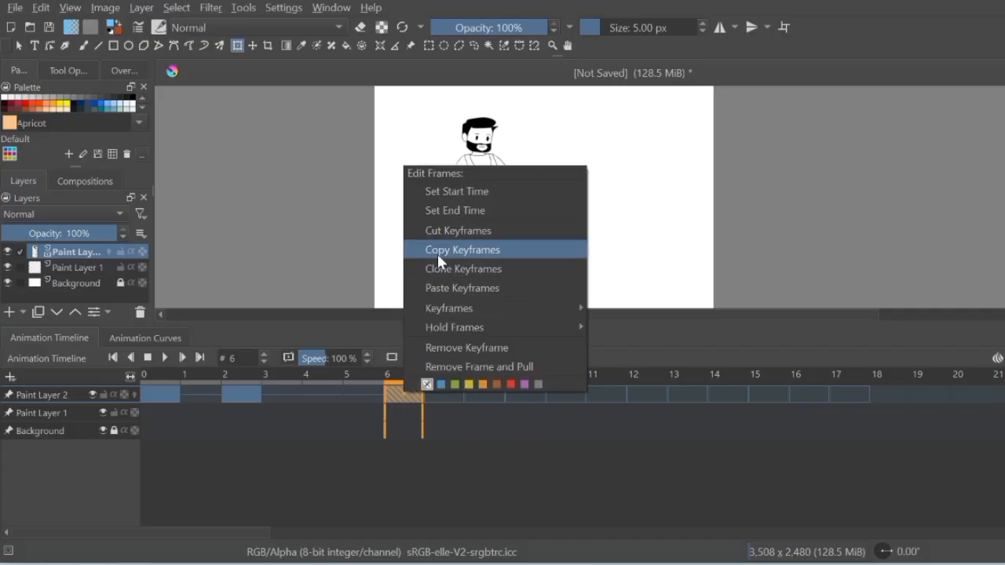
pyautogui.click(437, 254)
pyautogui.click(446, 388)
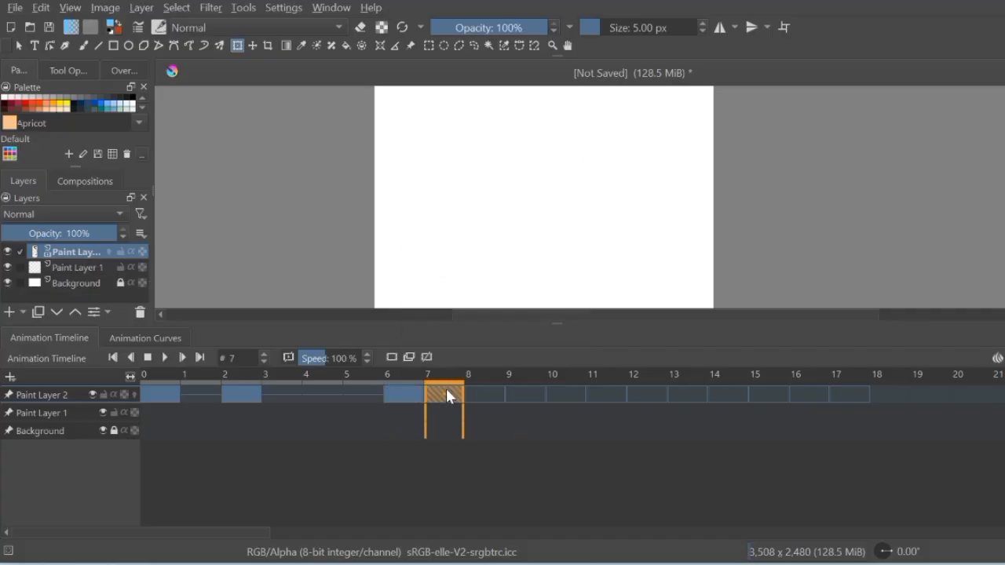
pyautogui.rightClick(446, 388)
pyautogui.click(489, 286)
pyautogui.click(480, 393)
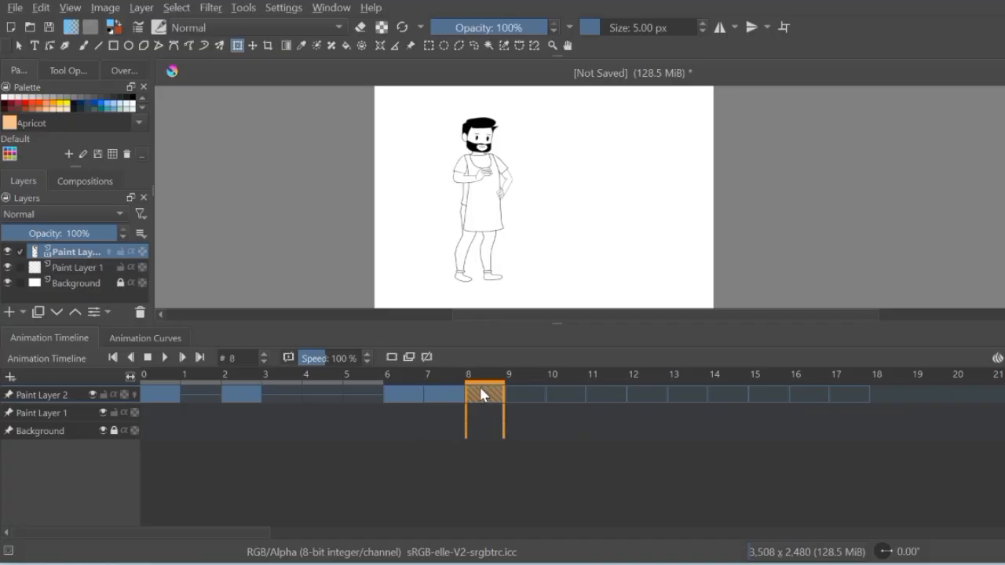
pyautogui.rightClick(480, 393)
pyautogui.click(518, 284)
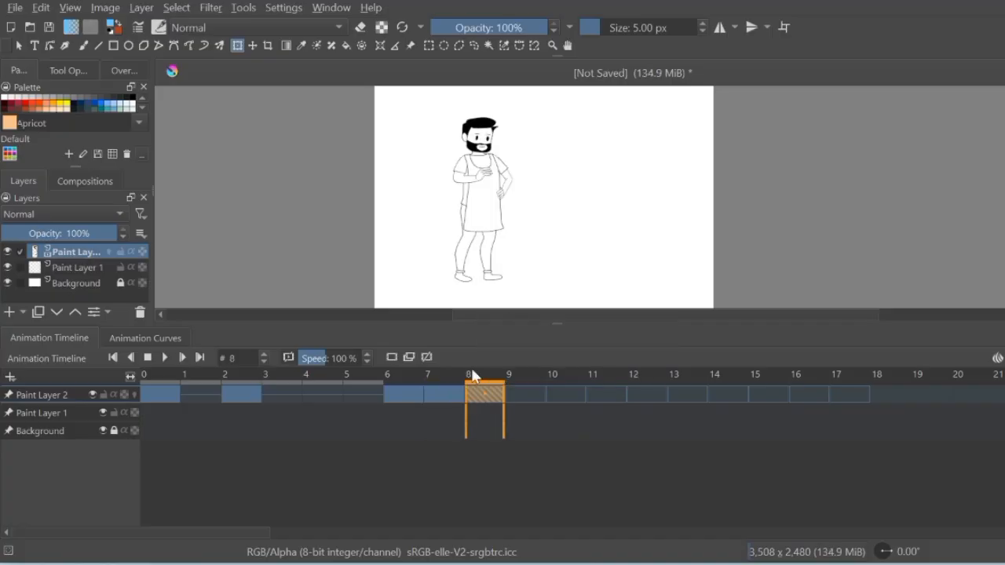
# Cut the keyframe at frame 6 on Paint Layer 2 and paste it at frame 9
pyautogui.click(416, 394)
pyautogui.rightClick(415, 394)
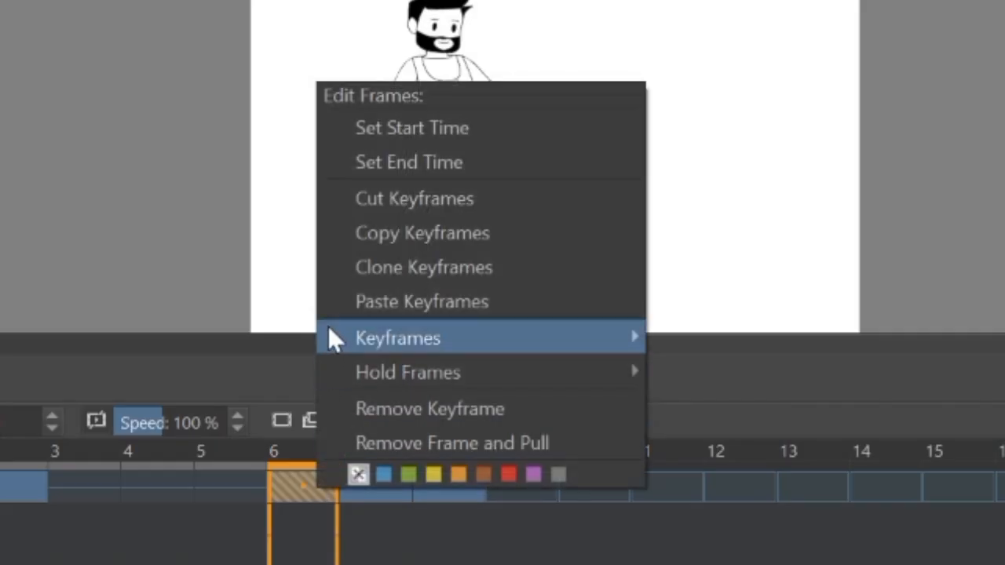
pyautogui.click(386, 206)
pyautogui.click(515, 491)
pyautogui.rightClick(515, 491)
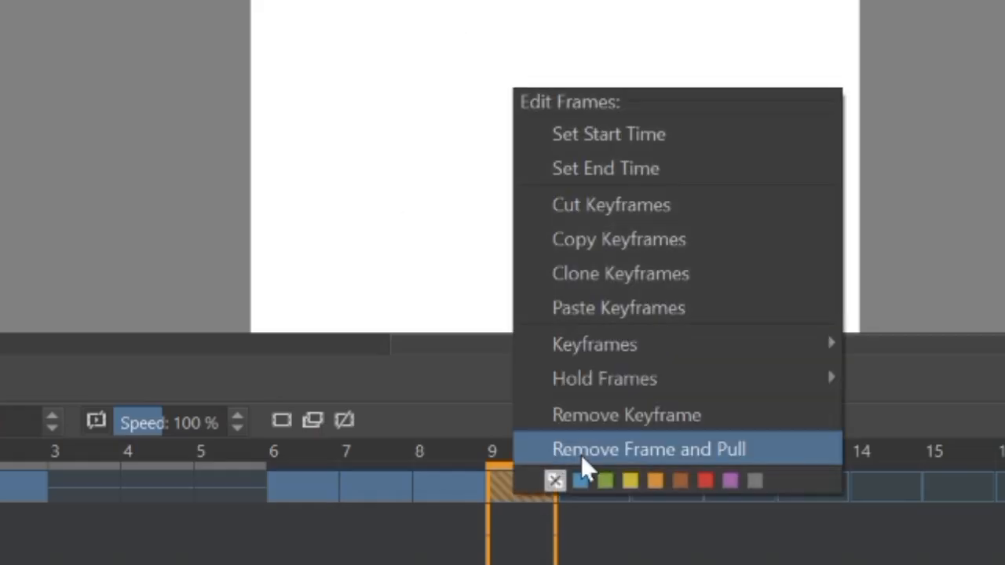
pyautogui.click(593, 308)
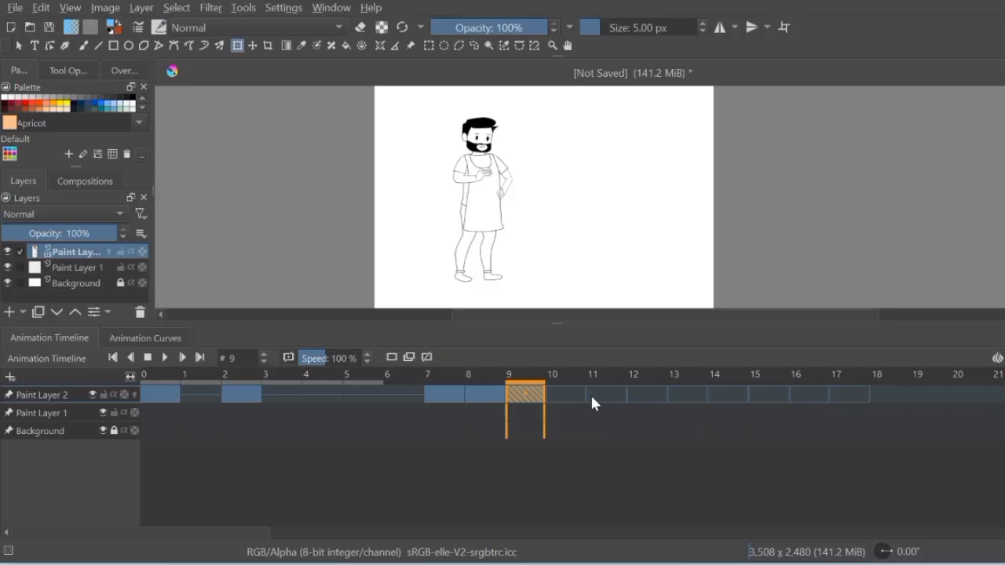
pyautogui.click(559, 391)
pyautogui.rightClick(559, 392)
pyautogui.click(800, 453)
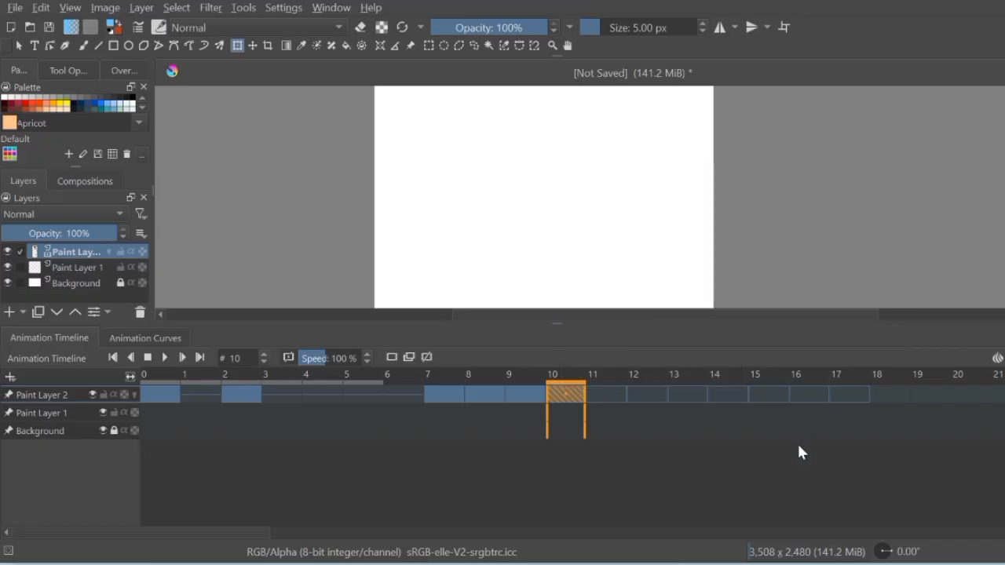
pyautogui.press('space')
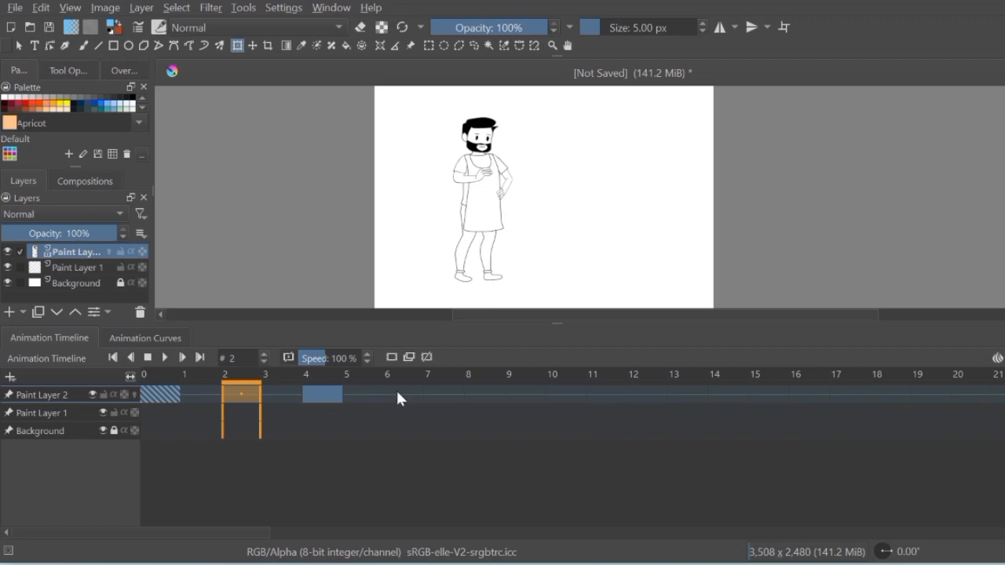
# Create duplicate frames at frames 8 and 12 on Paint Layer 2
pyautogui.rightClick(484, 394)
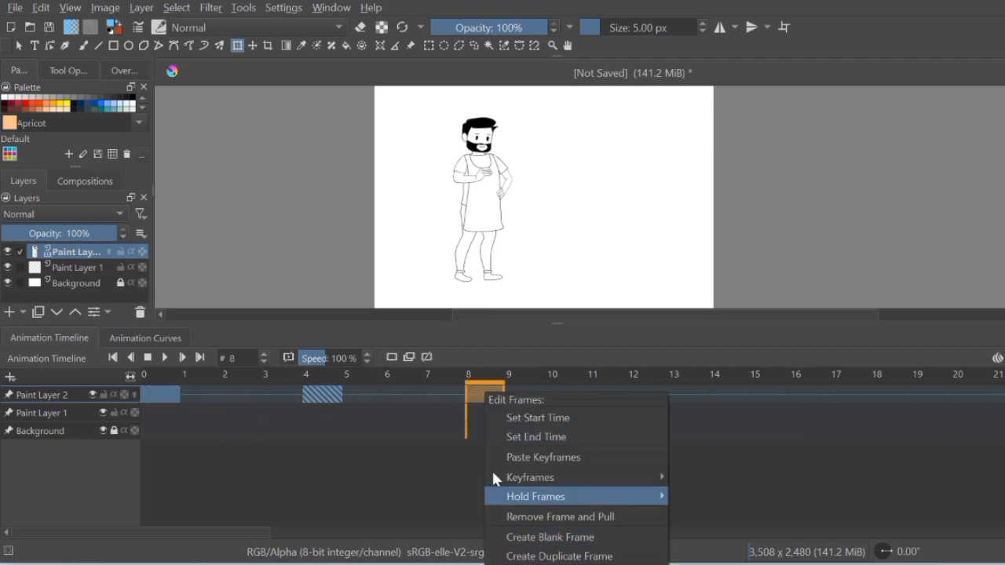
pyautogui.click(550, 556)
pyautogui.click(657, 396)
pyautogui.rightClick(657, 396)
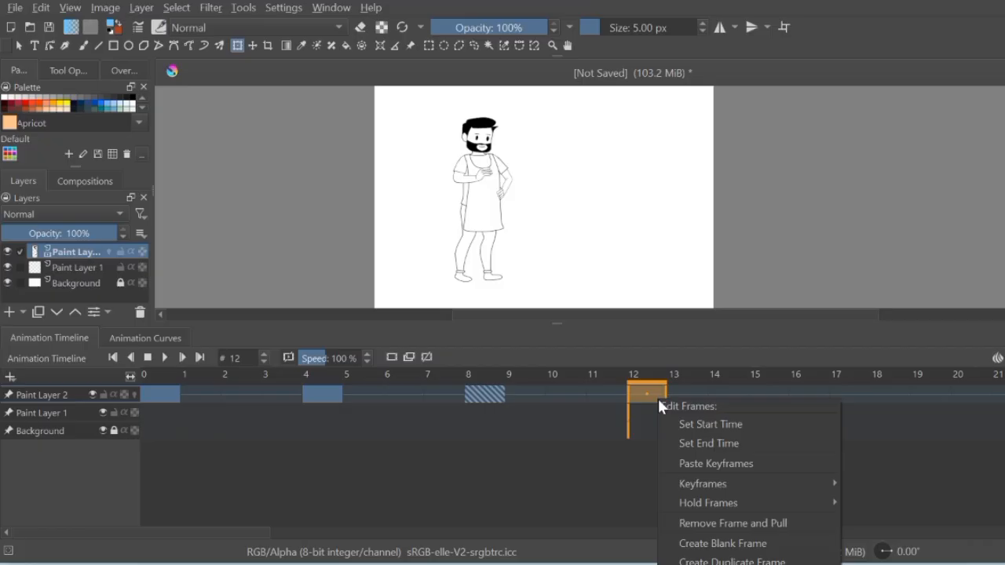
pyautogui.click(742, 541)
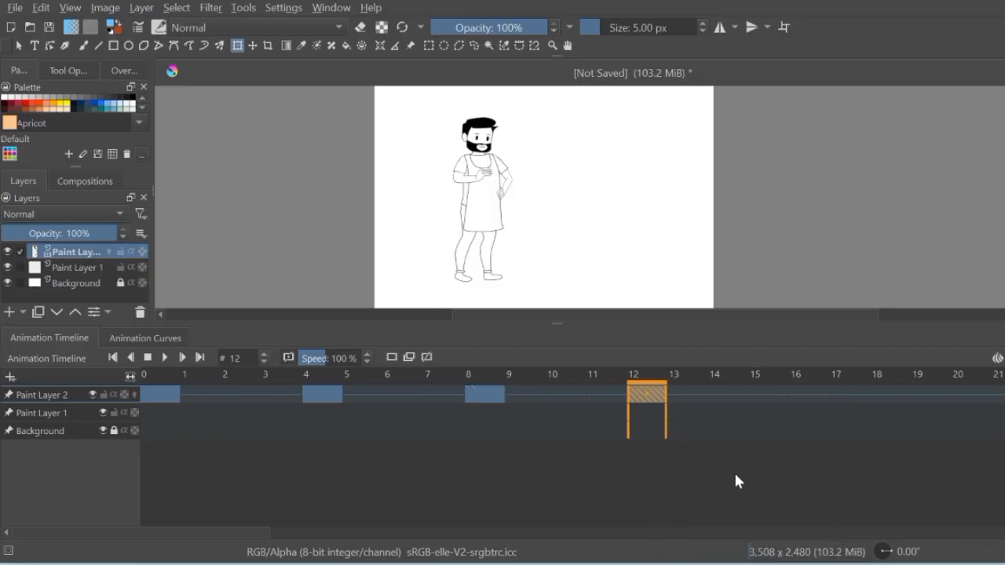
# Remove the empty frame 6 on Paint Layer 2 and pull the following keyframes back by one frame
pyautogui.rightClick(803, 395)
pyautogui.rightClick(656, 392)
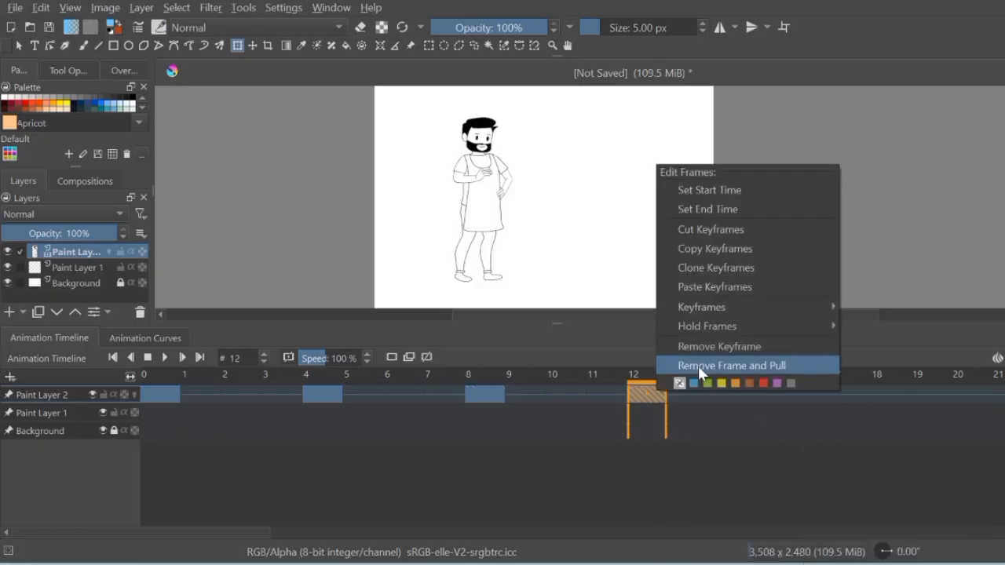
pyautogui.moveTo(695, 314)
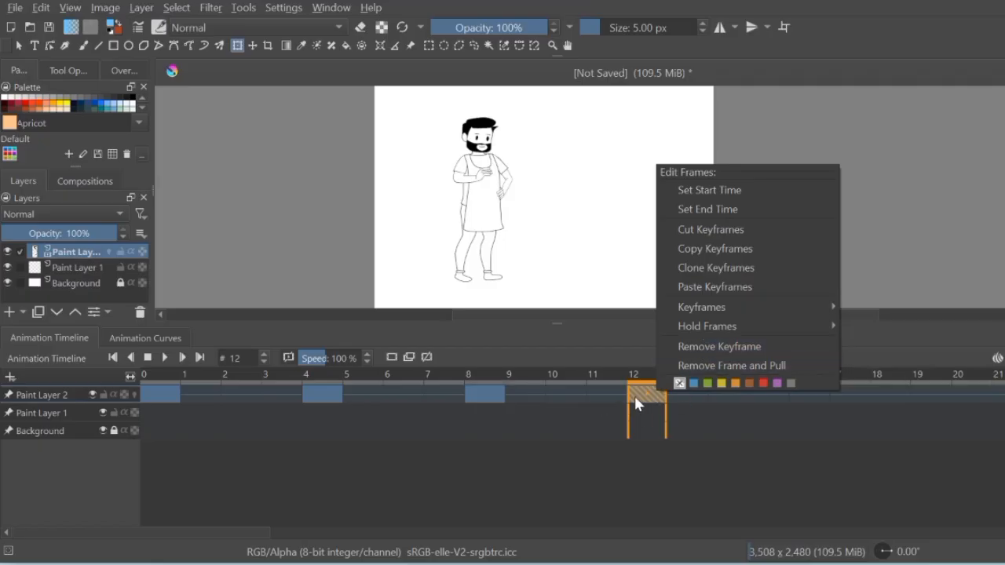
pyautogui.click(392, 394)
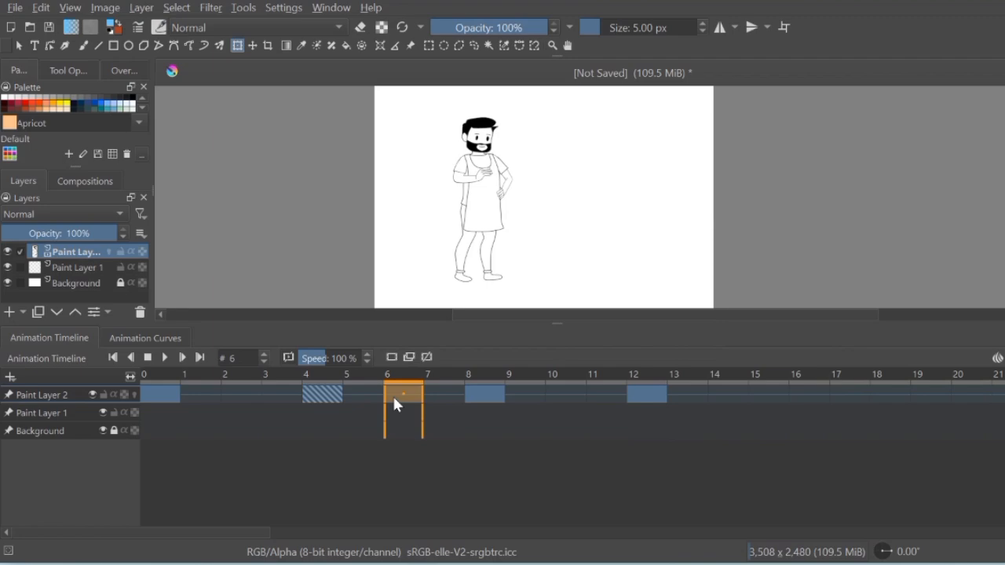
pyautogui.rightClick(391, 394)
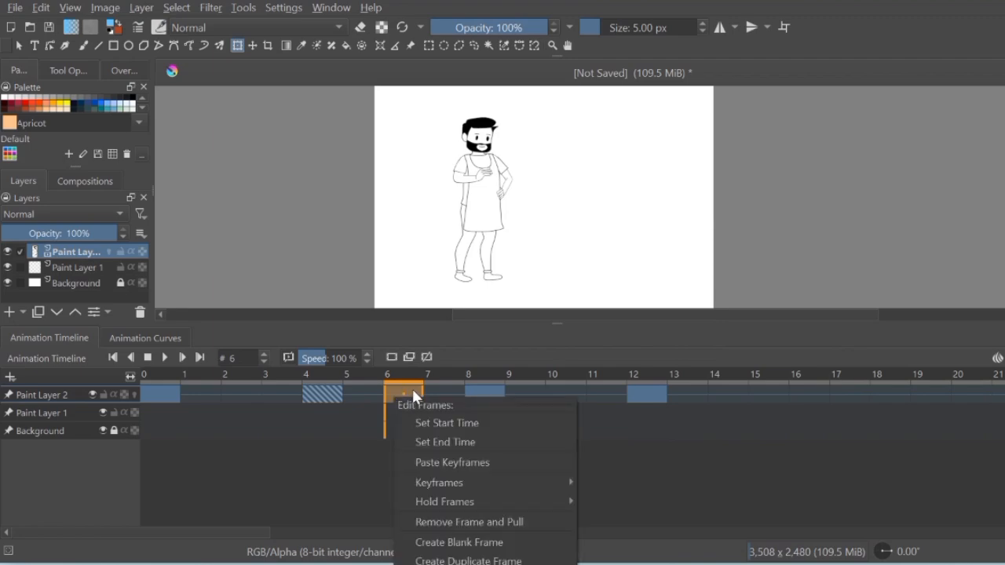
pyautogui.rightClick(412, 389)
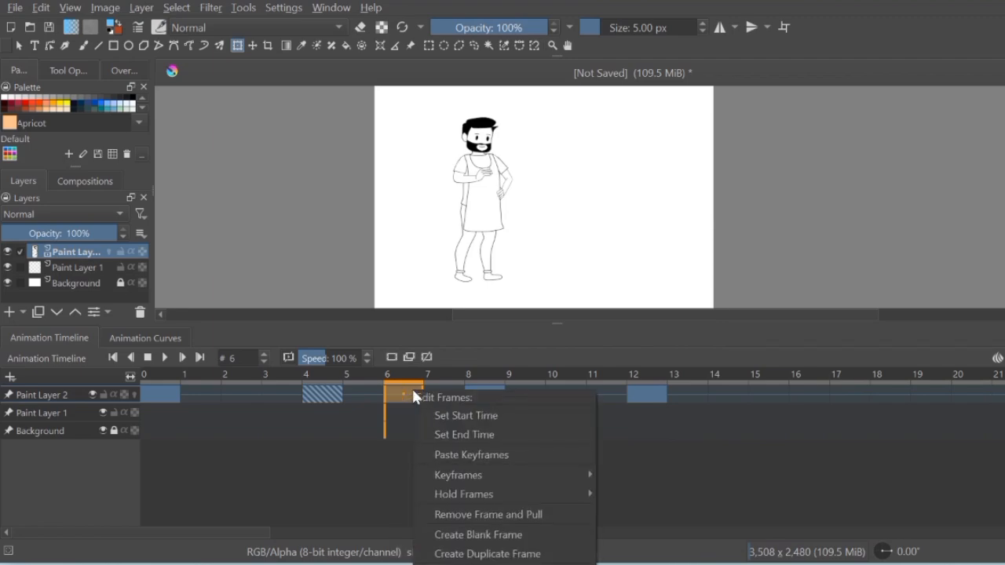
pyautogui.click(505, 522)
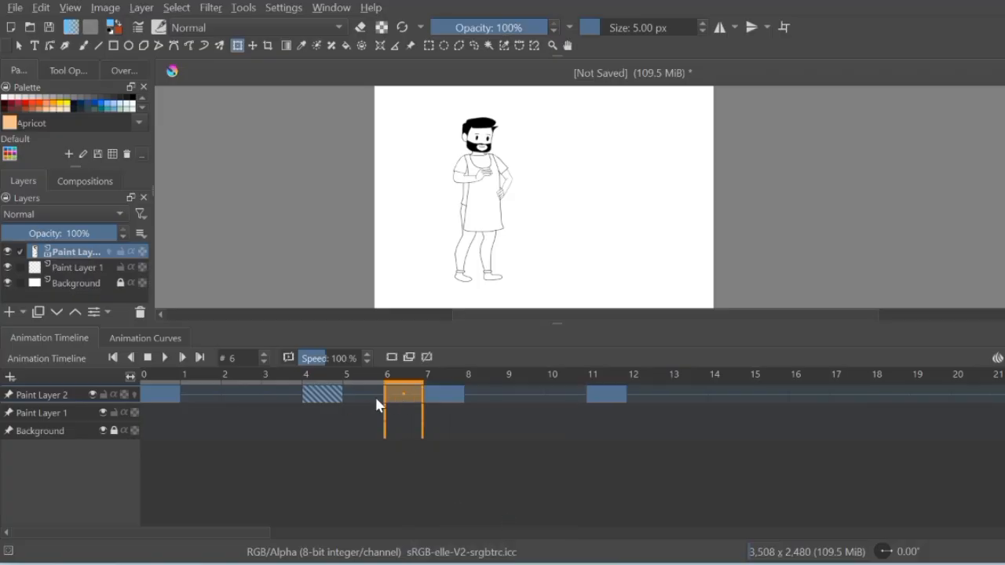
# Compare the frame editing options available for the keyframe at frame 11 and the empty frame 9 on Paint Layer 2
pyautogui.click(514, 393)
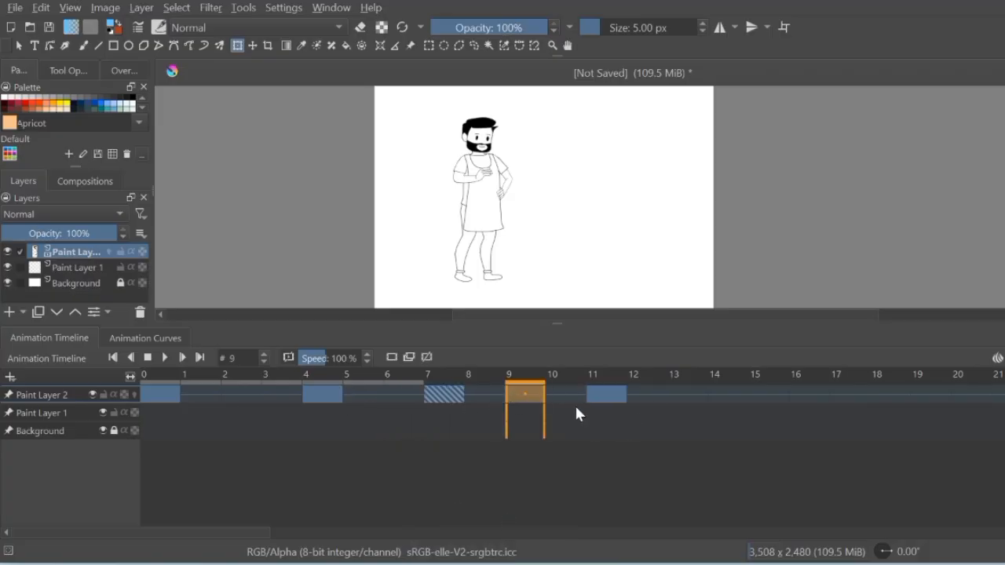
pyautogui.rightClick(599, 394)
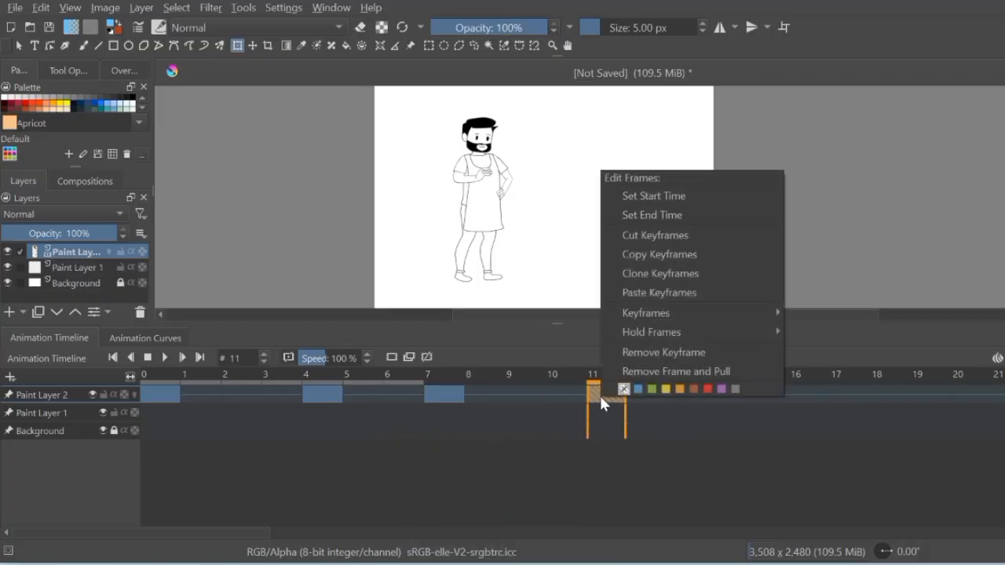
pyautogui.click(635, 257)
pyautogui.click(534, 394)
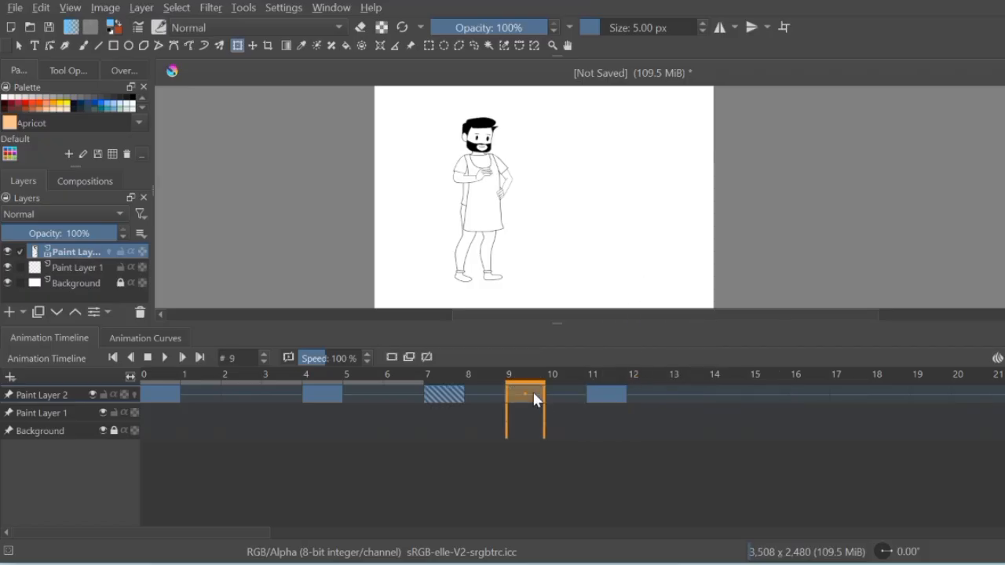
pyautogui.rightClick(533, 399)
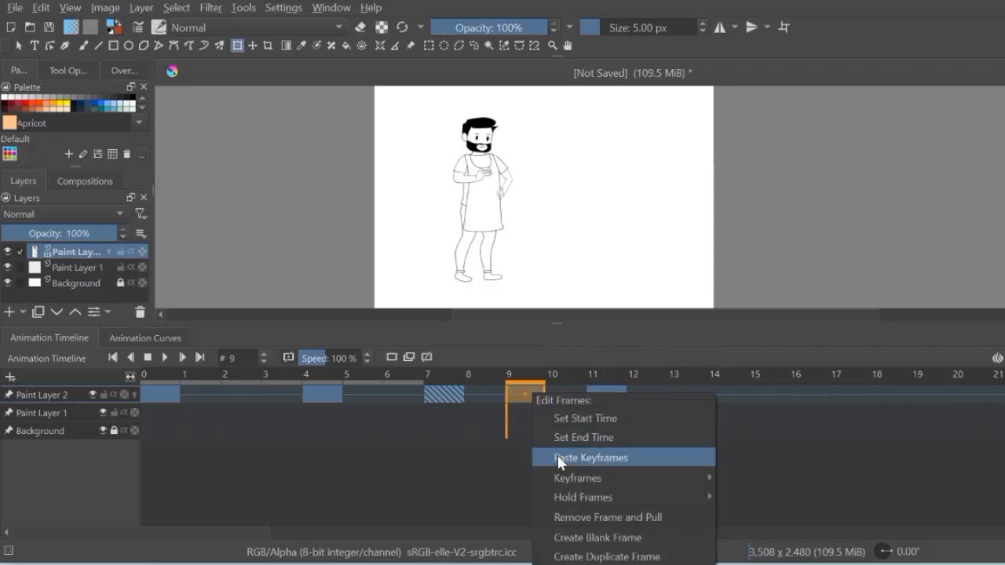
pyautogui.click(608, 390)
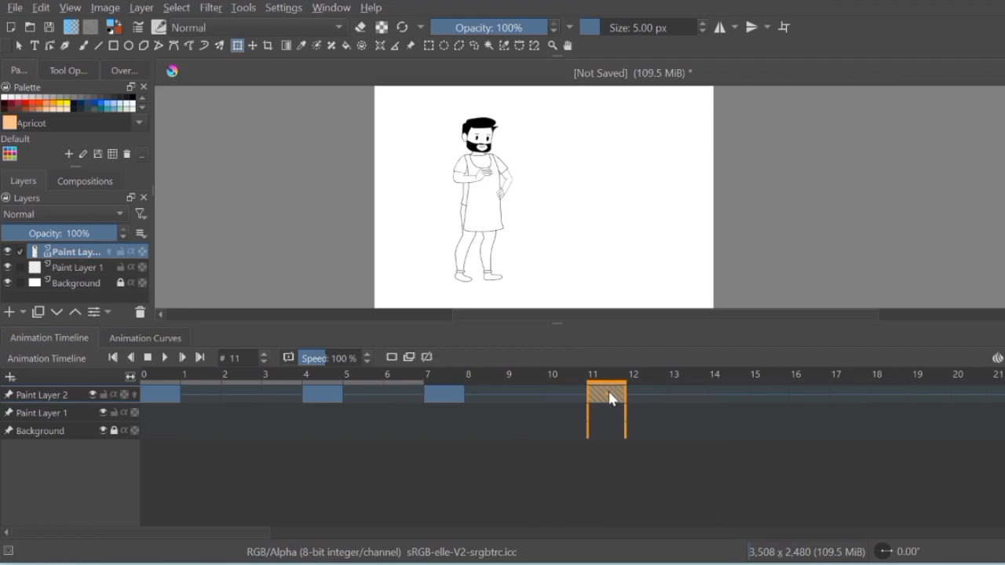
pyautogui.rightClick(609, 392)
pyautogui.click(635, 231)
pyautogui.click(532, 391)
pyautogui.rightClick(532, 392)
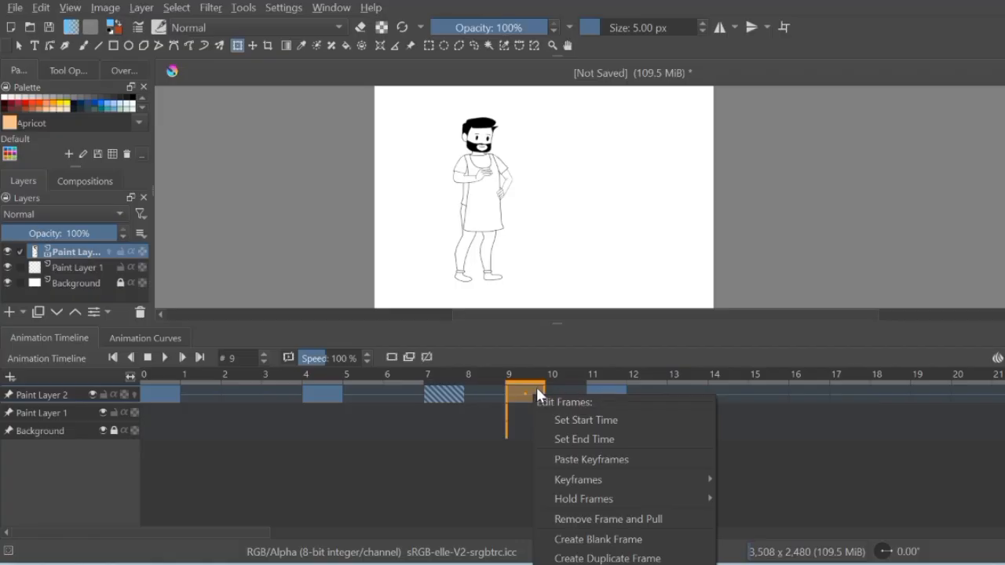
pyautogui.click(479, 459)
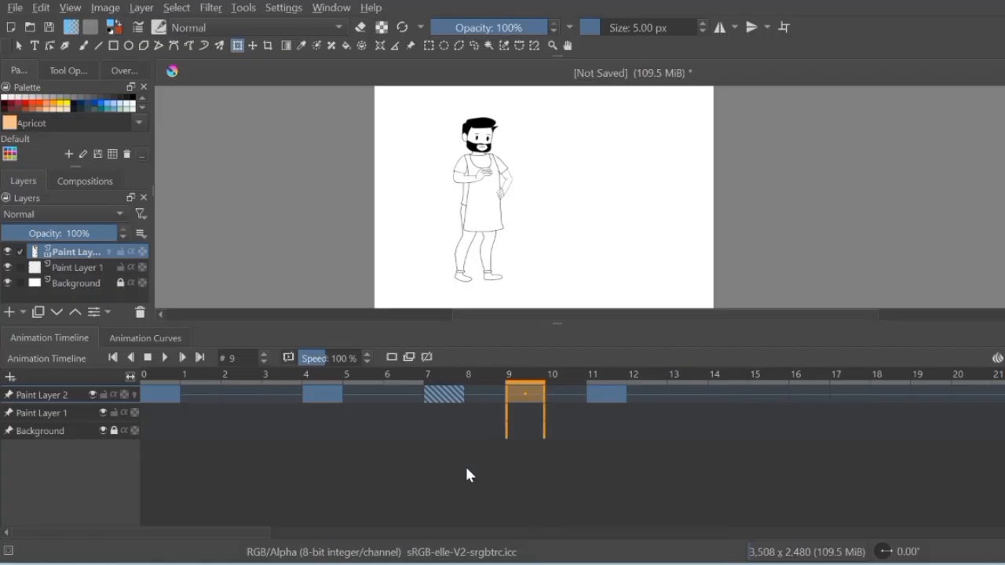
# Add one new paint layer directly above Paint Layer 1 and another directly above the Background layer
pyautogui.click(171, 395)
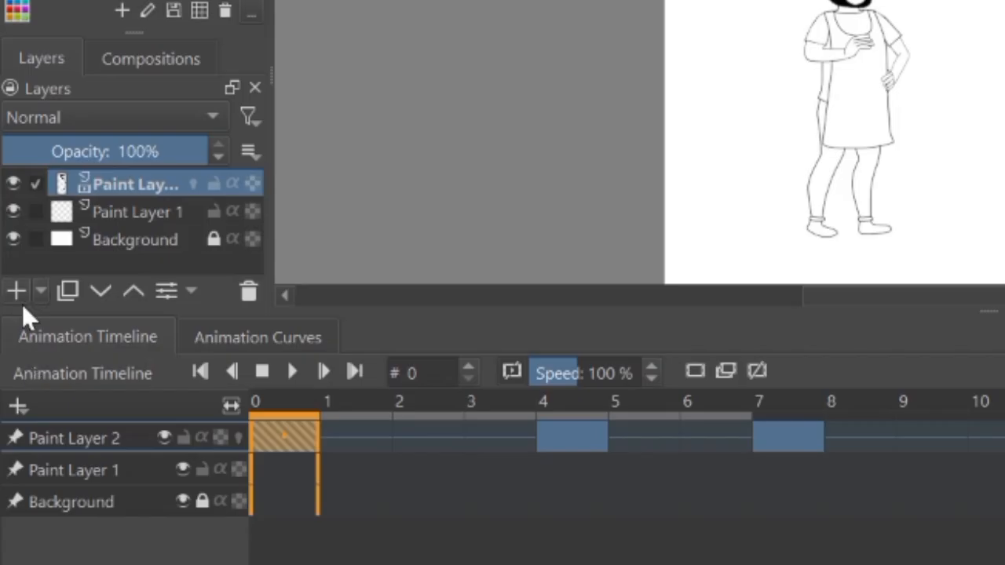
pyautogui.click(141, 219)
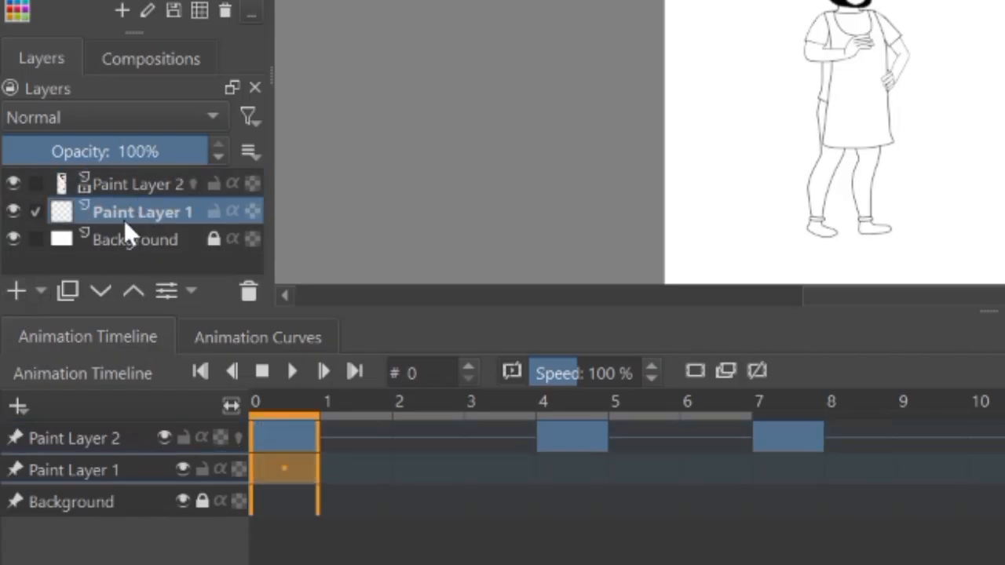
pyautogui.click(19, 296)
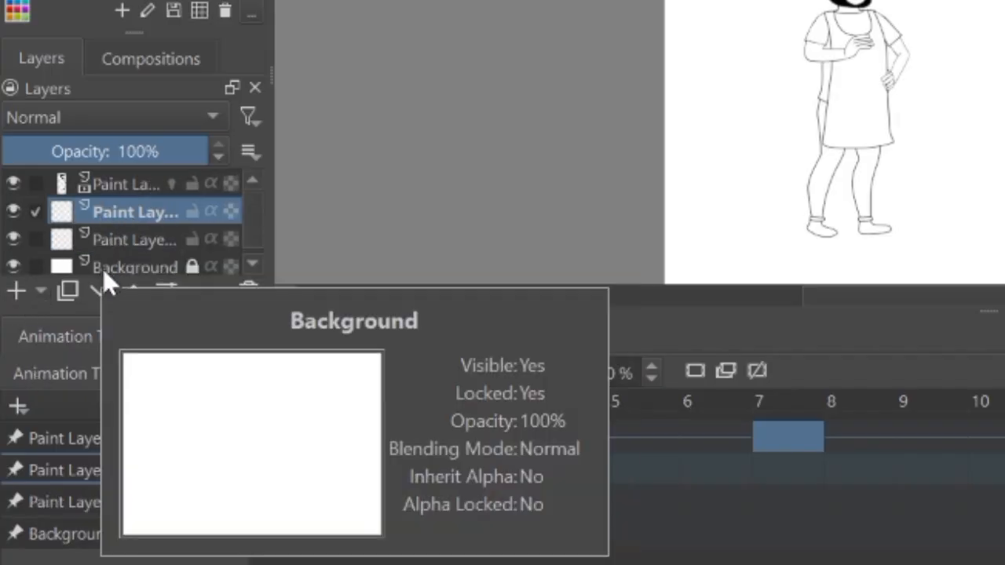
pyautogui.click(103, 269)
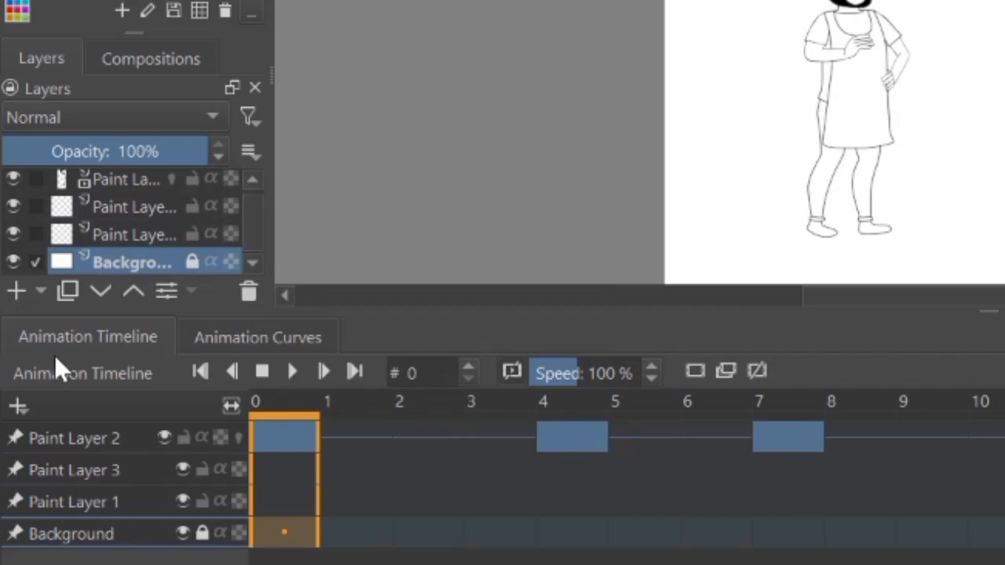
pyautogui.click(17, 292)
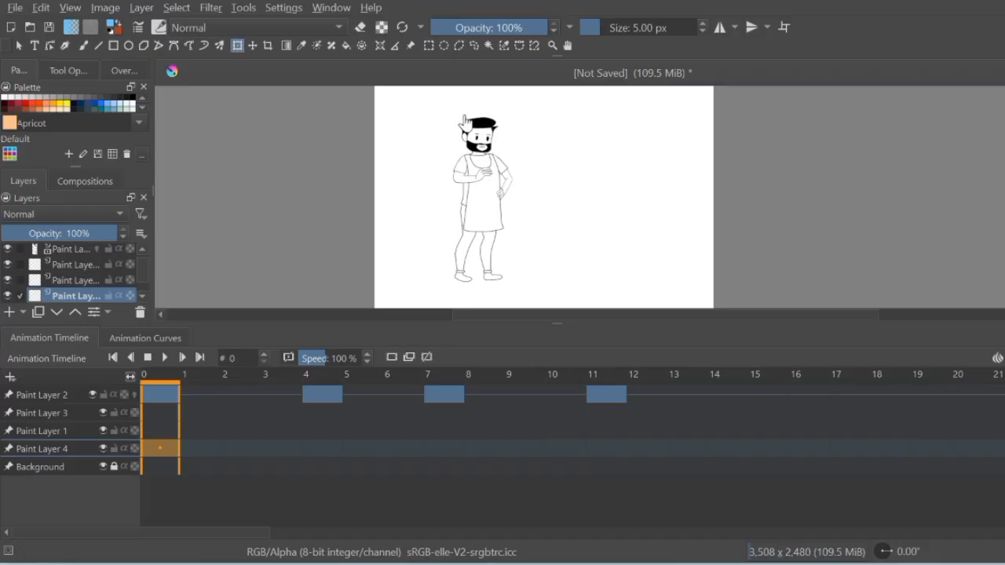
# Examine the character drawing on Paint Layer 2 at frame 0, both up close and as a whole
pyautogui.click(67, 250)
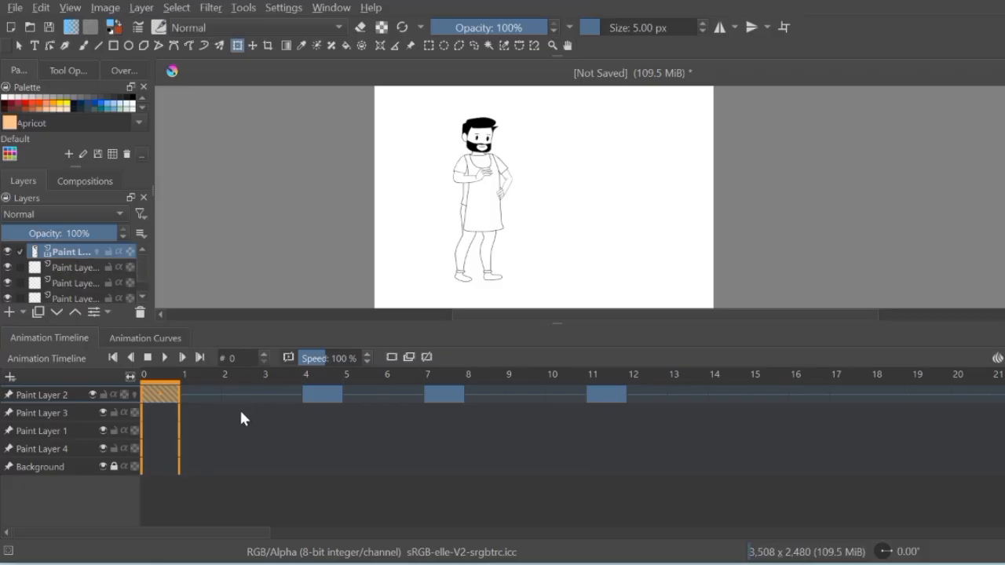
pyautogui.scroll(1, 521, 153)
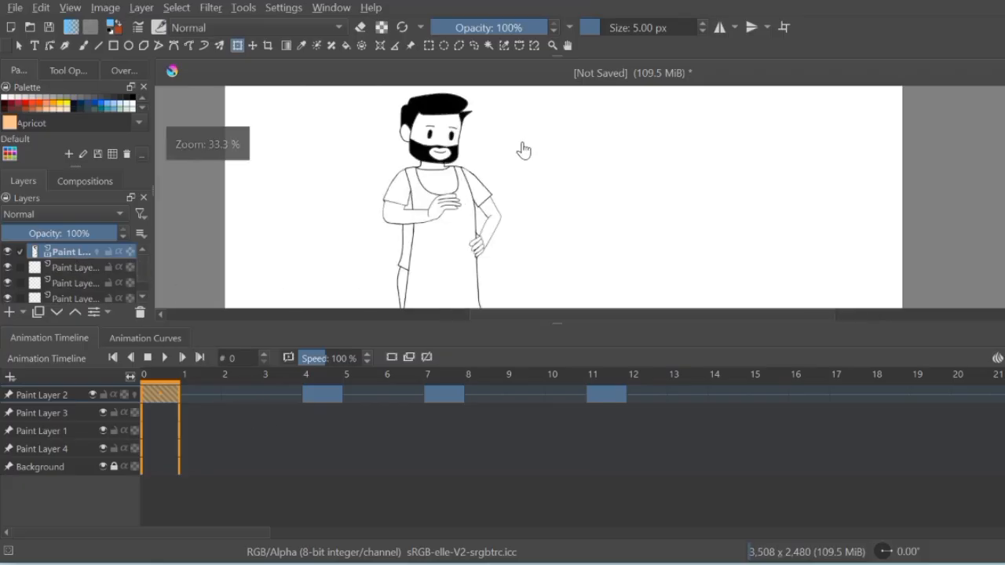
pyautogui.scroll(-1, 518, 161)
pyautogui.scroll(2, 519, 164)
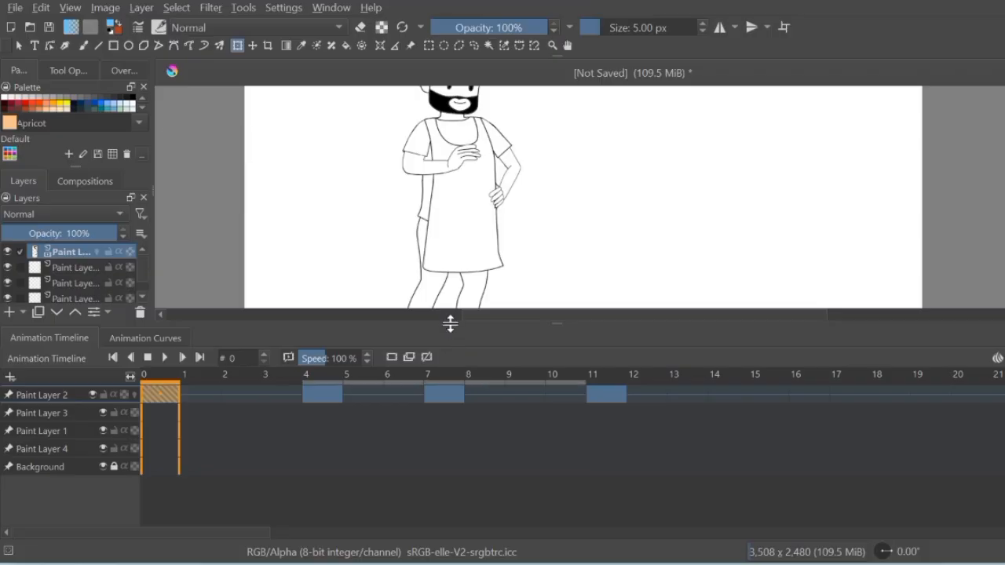
pyautogui.scroll(-2, 468, 235)
pyautogui.scroll(2, 495, 167)
pyautogui.scroll(-1, 488, 183)
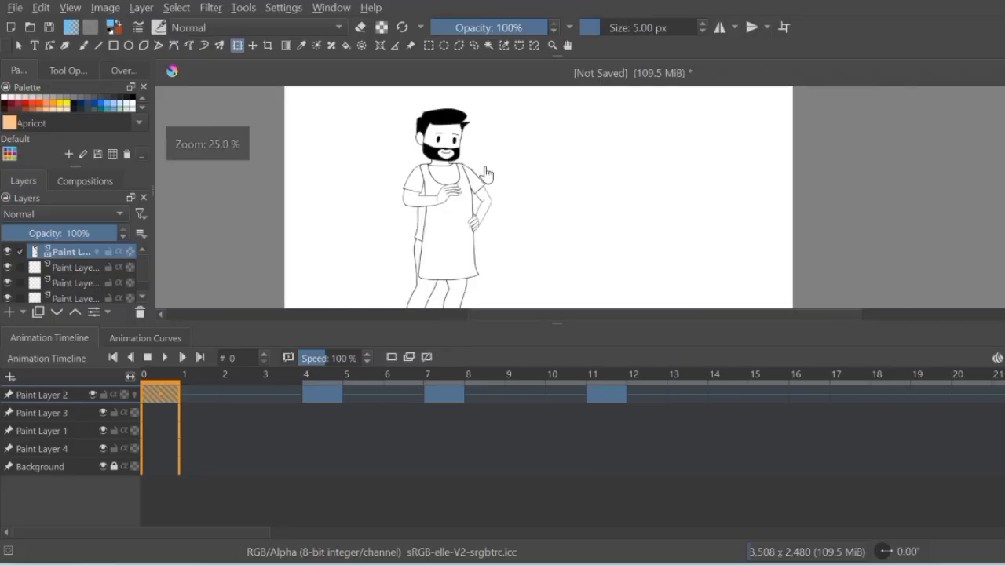
pyautogui.scroll(2, 449, 223)
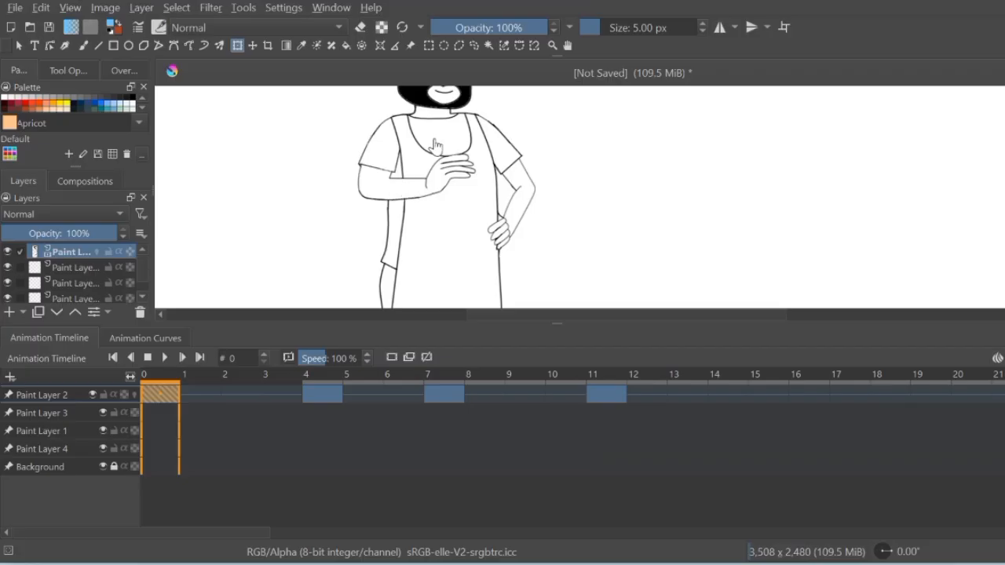
pyautogui.scroll(-2, 445, 185)
pyautogui.scroll(2, 446, 186)
pyautogui.scroll(-2, 447, 187)
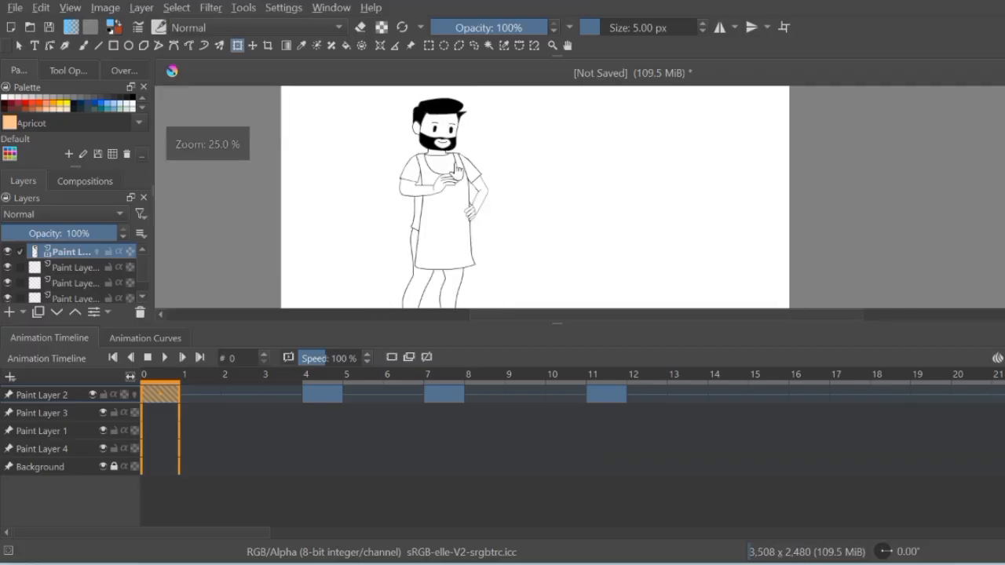
pyautogui.scroll(1, 452, 188)
pyautogui.scroll(-2, 453, 189)
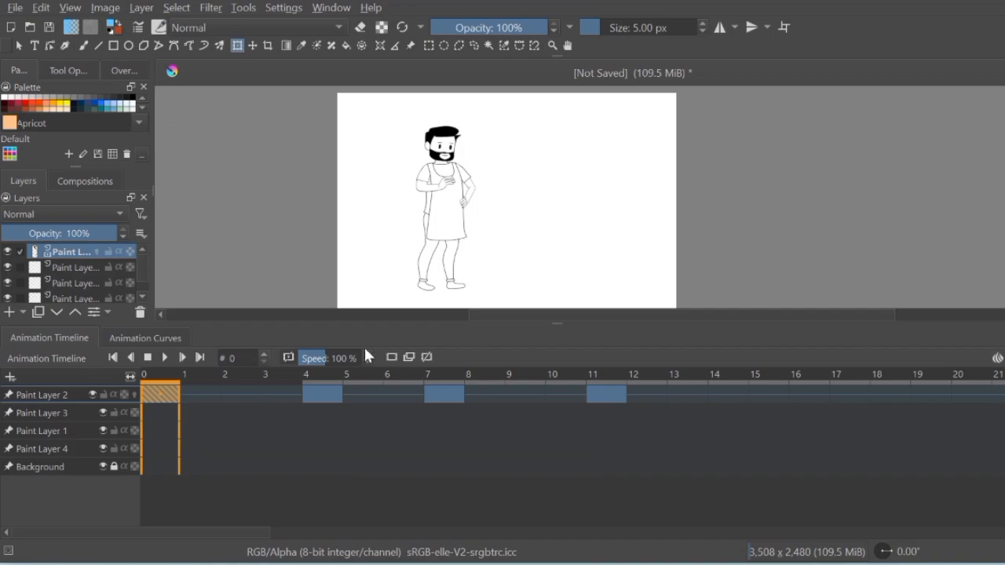
# Move the character toward the canvas's left edge at frame 0 on Paint Layer 2 with the Transform tool
pyautogui.click(314, 394)
pyautogui.click(163, 395)
pyautogui.click(236, 44)
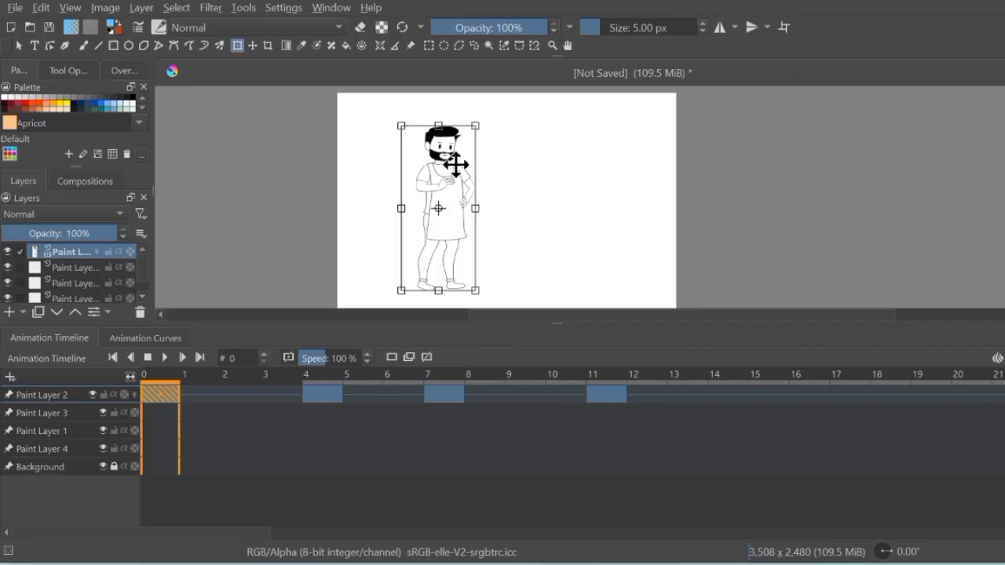
pyautogui.moveTo(453, 164); pyautogui.dragTo(385, 164)
# Move the character to the right across the canvas at keyframes 7 and 11 on Paint Layer 2
pyautogui.click(328, 394)
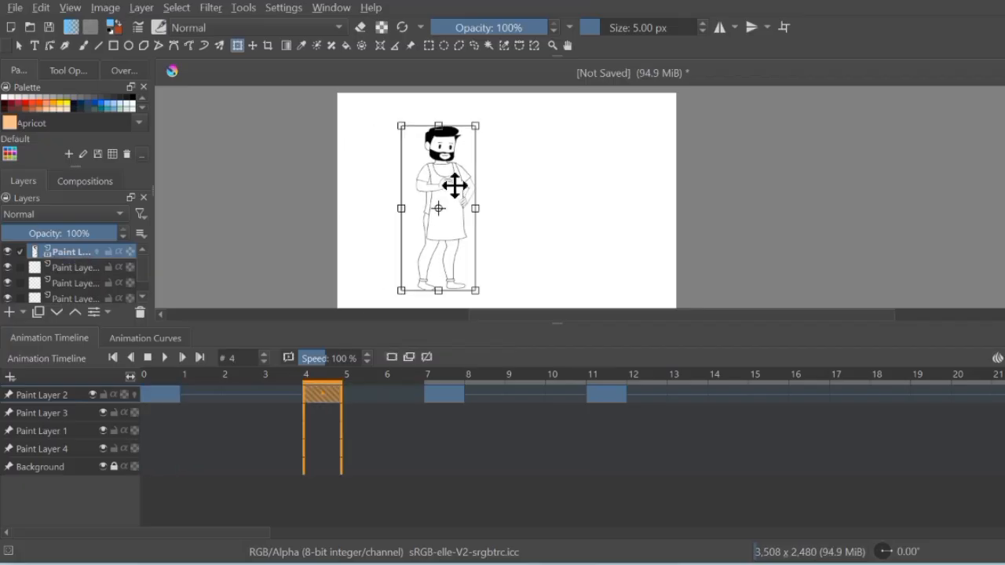
pyautogui.click(446, 395)
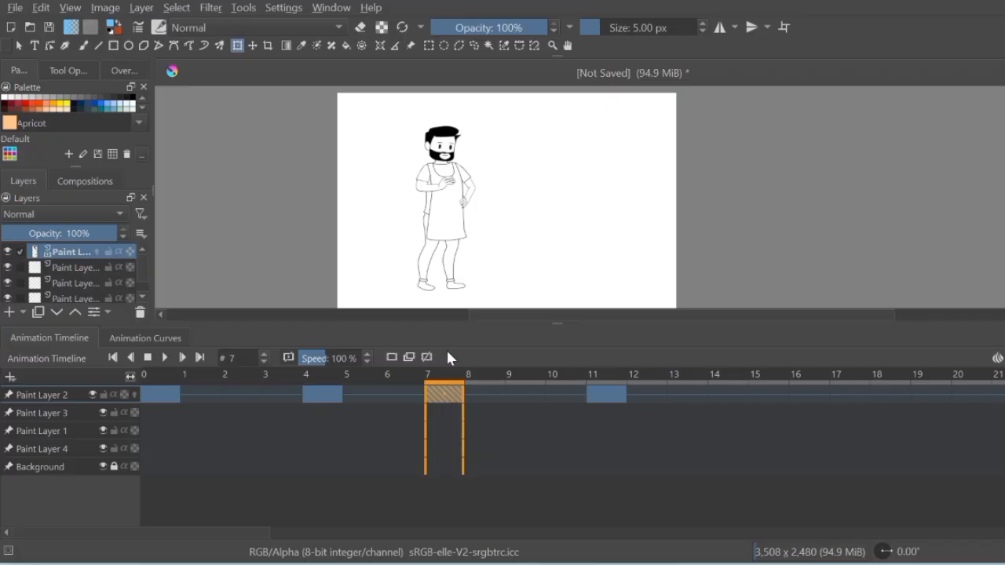
pyautogui.moveTo(453, 197); pyautogui.dragTo(602, 198)
pyautogui.click(609, 394)
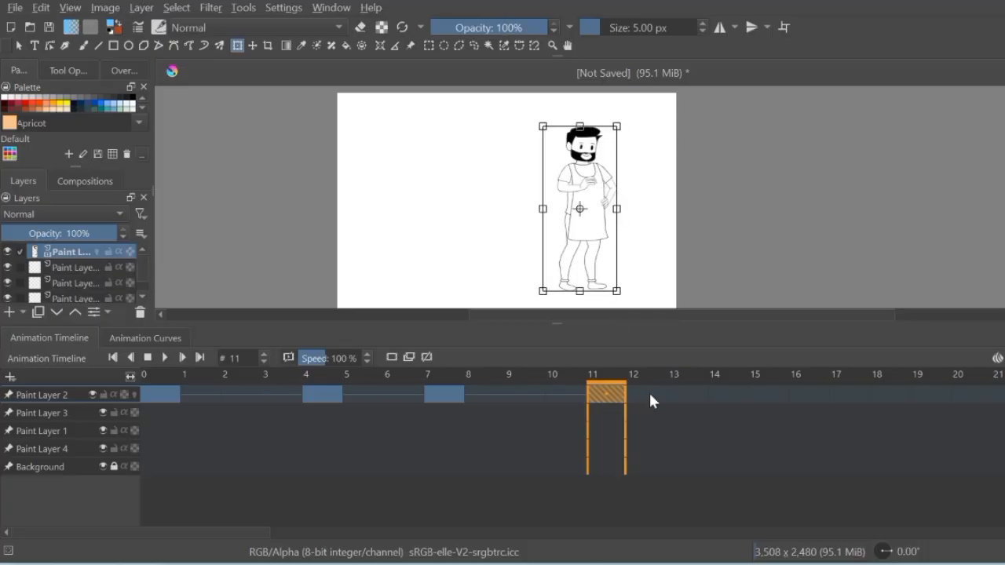
# Create a duplicate frame at frame 15 on Paint Layer 2 and shift its character slightly further right
pyautogui.click(772, 395)
pyautogui.rightClick(774, 396)
pyautogui.click(864, 539)
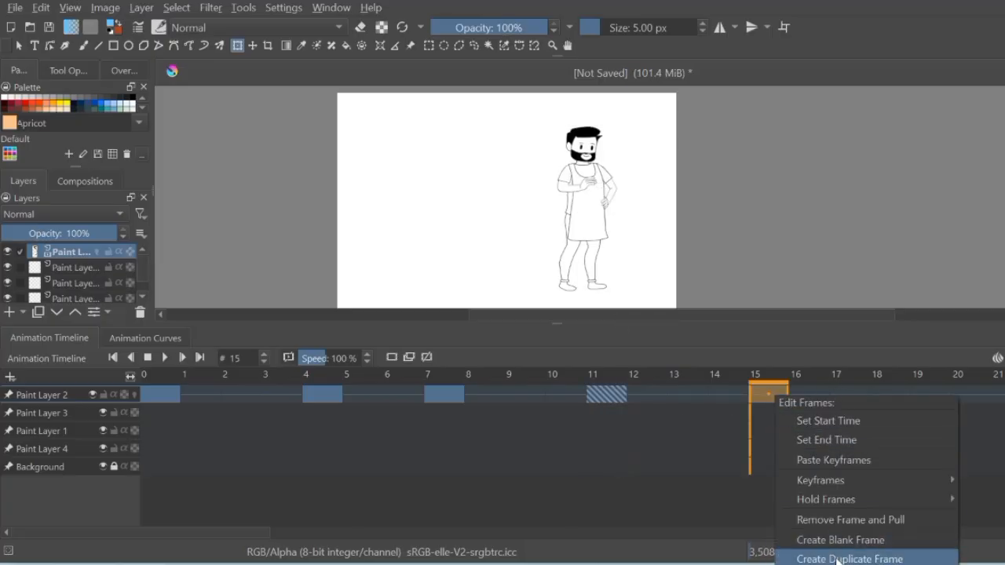
pyautogui.moveTo(597, 197); pyautogui.dragTo(625, 186)
# Create a duplicate frame at frame 19 on Paint Layer 2 and move its character partly past the canvas's right edge
pyautogui.click(921, 393)
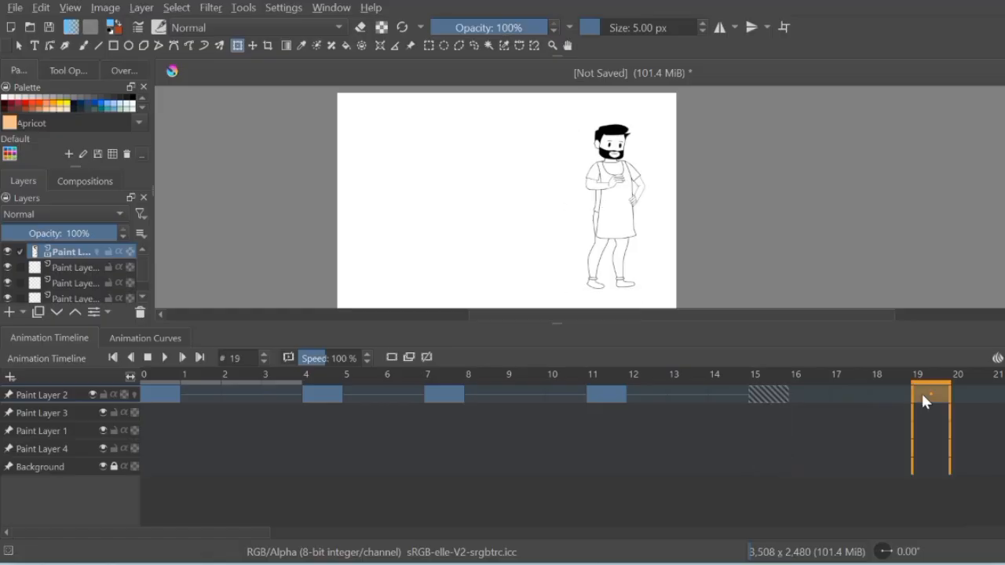
pyautogui.rightClick(922, 393)
pyautogui.click(974, 559)
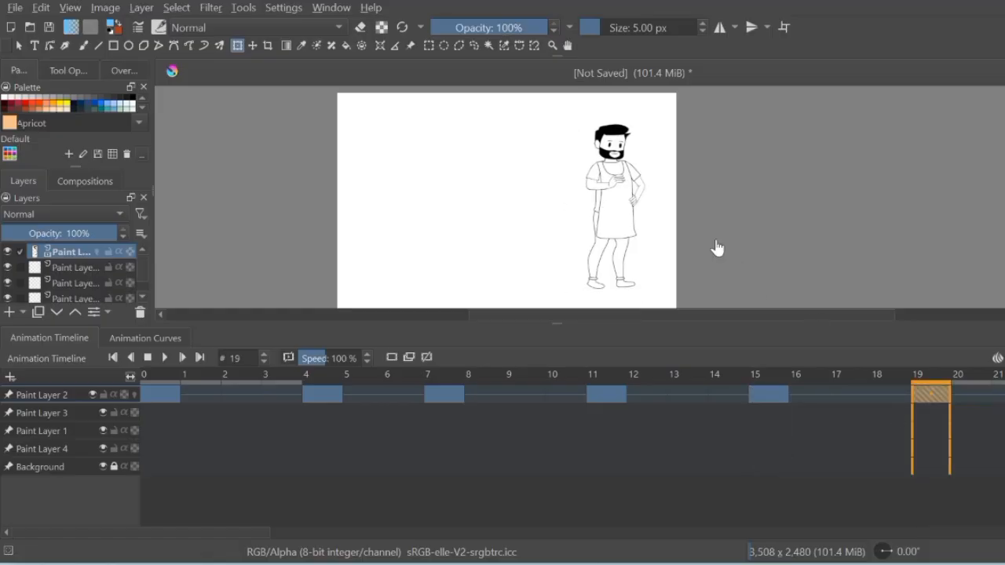
pyautogui.moveTo(636, 184); pyautogui.dragTo(690, 181)
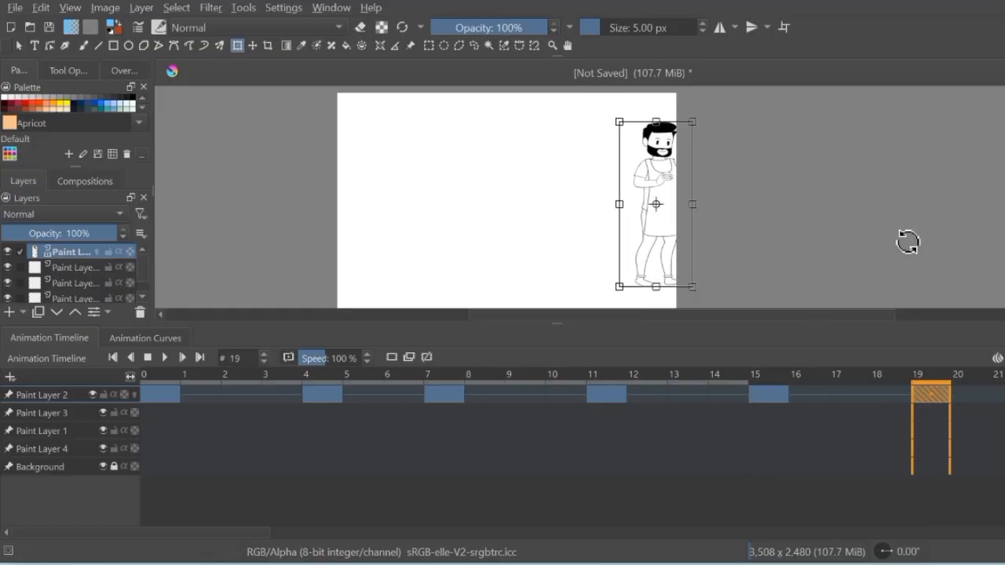
# Review the character's position at keyframes 0, 4, 7, 11, 15 and 19 on Paint Layer 2
pyautogui.click(161, 395)
pyautogui.click(314, 394)
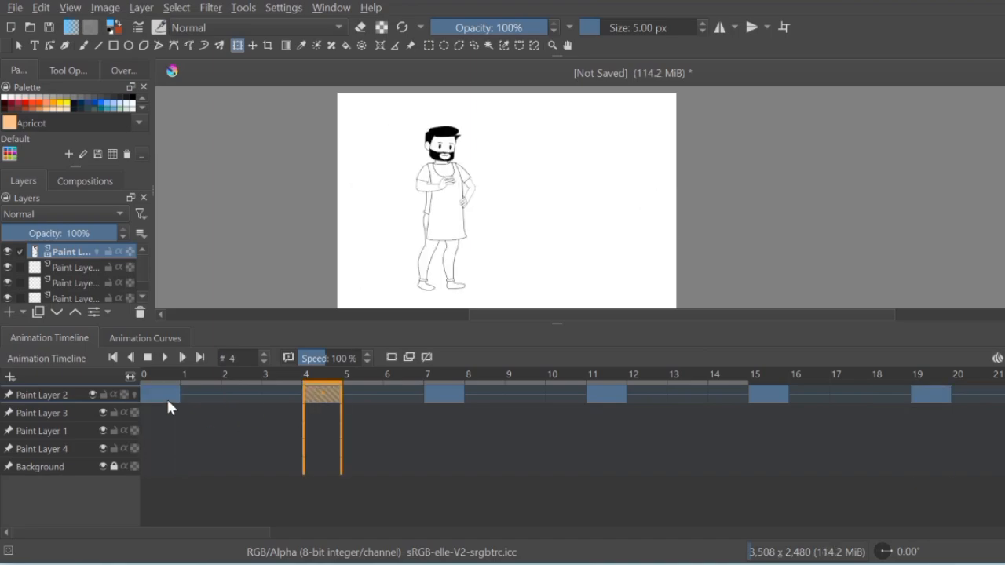
pyautogui.click(457, 394)
pyautogui.click(606, 393)
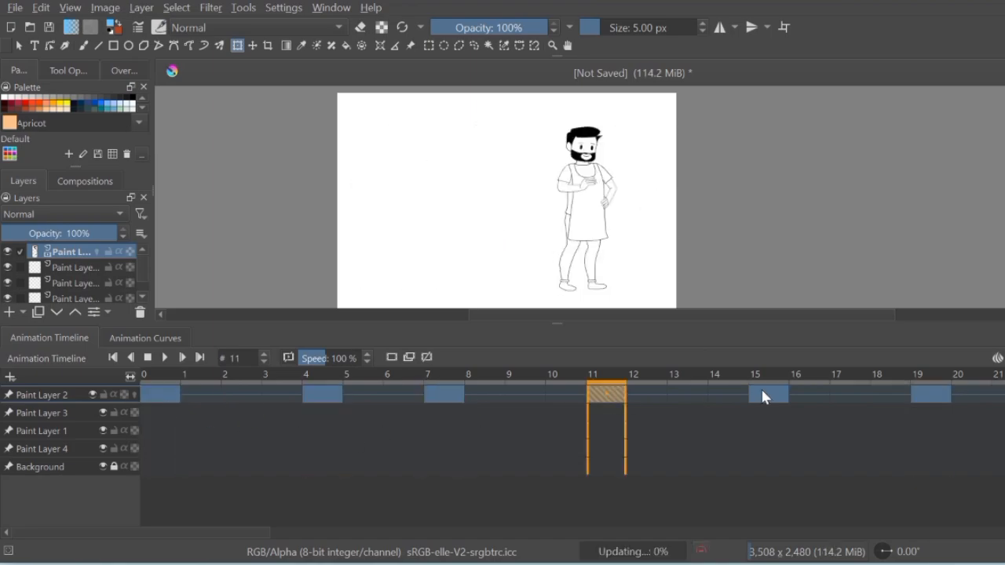
pyautogui.click(766, 392)
pyautogui.click(926, 393)
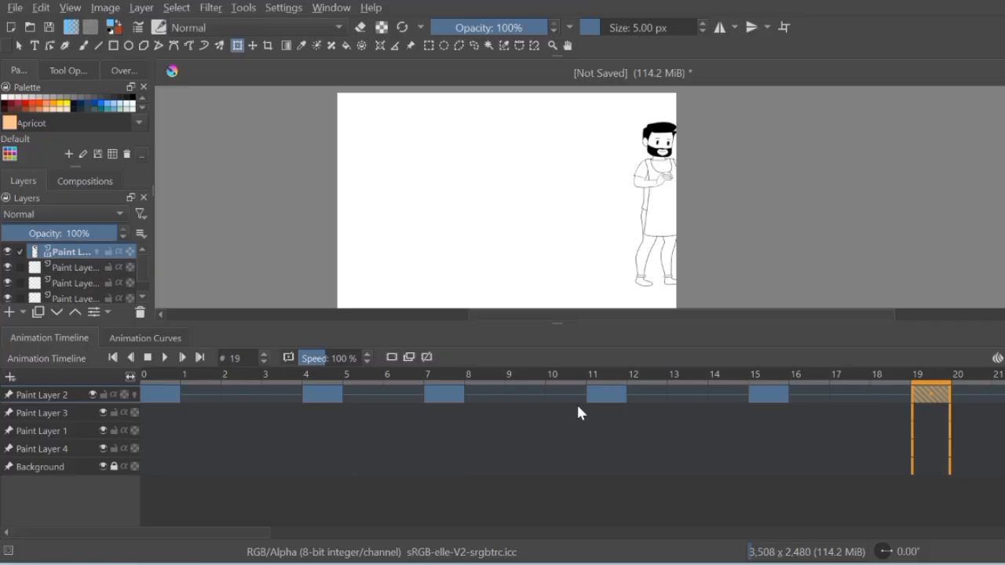
pyautogui.click(151, 394)
pyautogui.scroll(2, 400, 160)
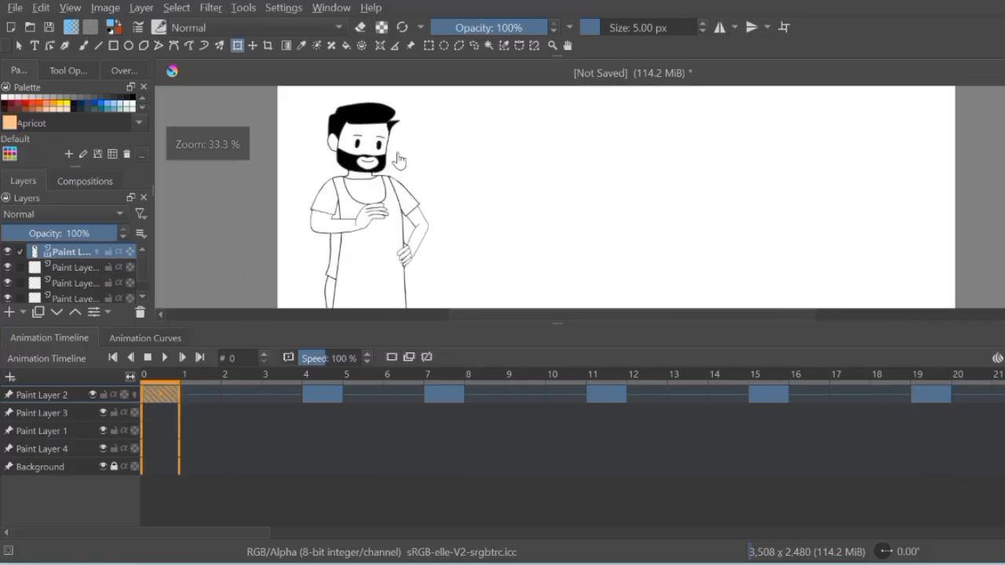
pyautogui.scroll(2, 366, 162)
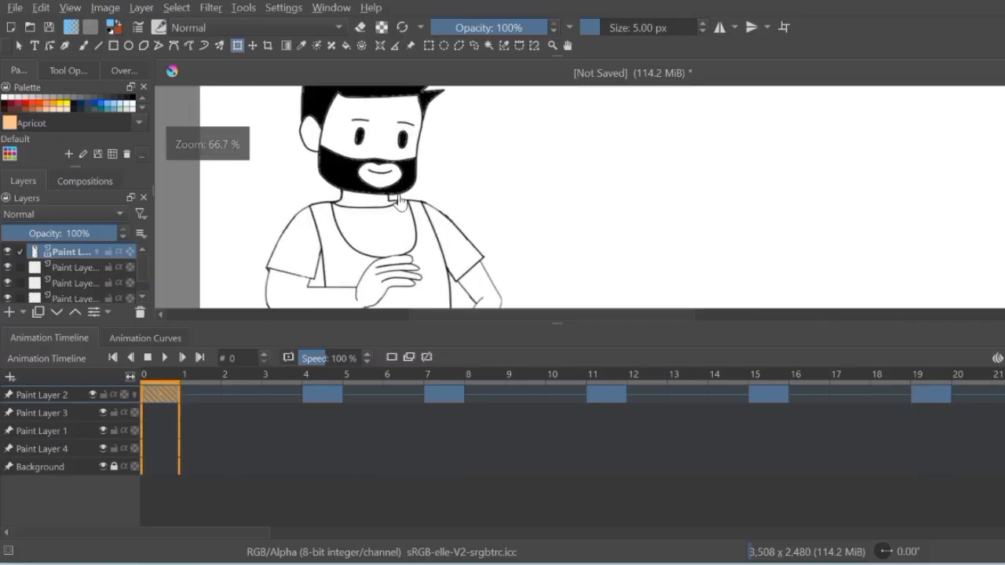
pyautogui.click(327, 393)
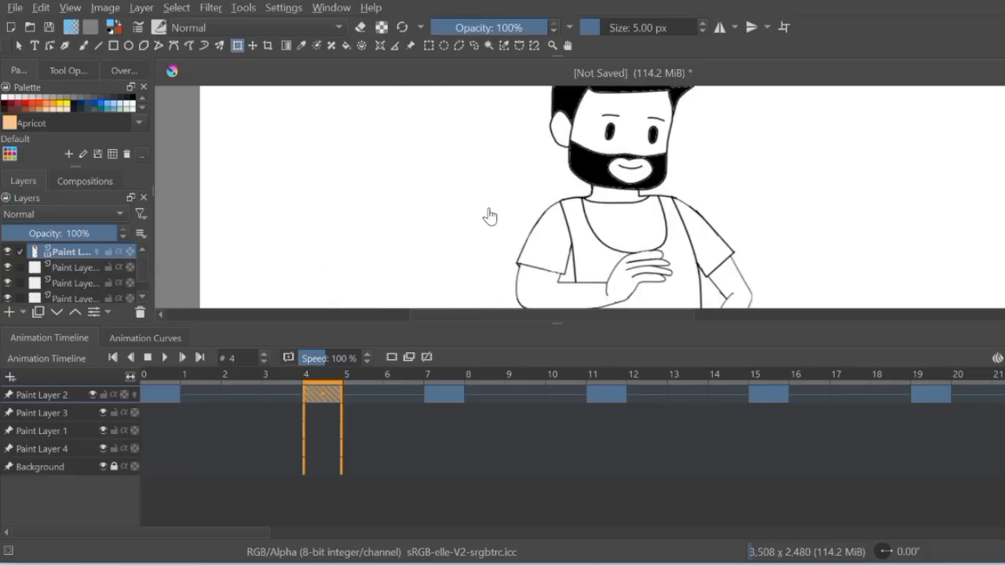
# Move the character at frame 19 back so the whole figure fits just inside the canvas's right edge
pyautogui.click(932, 394)
pyautogui.scroll(-6, 743, 152)
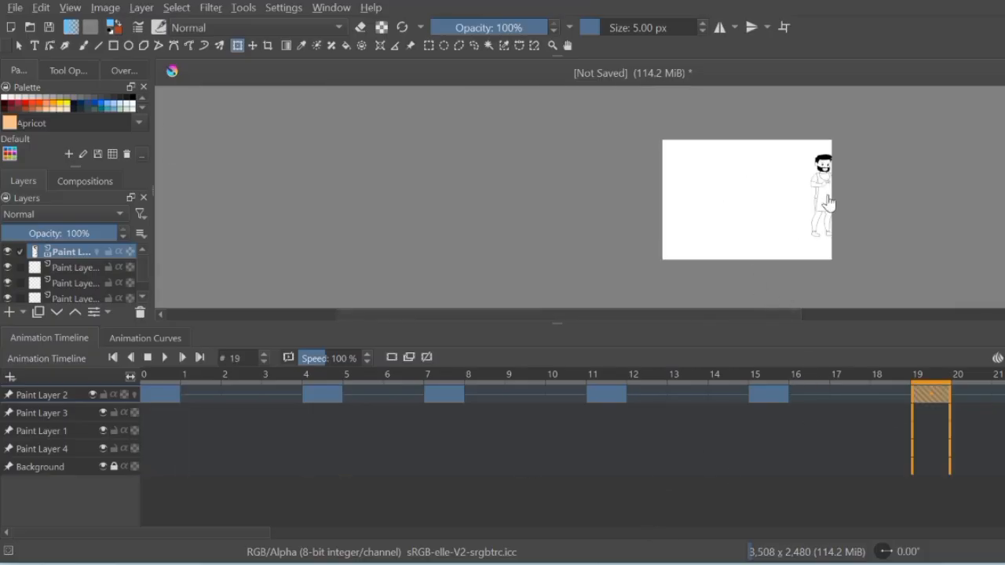
pyautogui.scroll(2, 831, 191)
pyautogui.moveTo(831, 189); pyautogui.dragTo(812, 191)
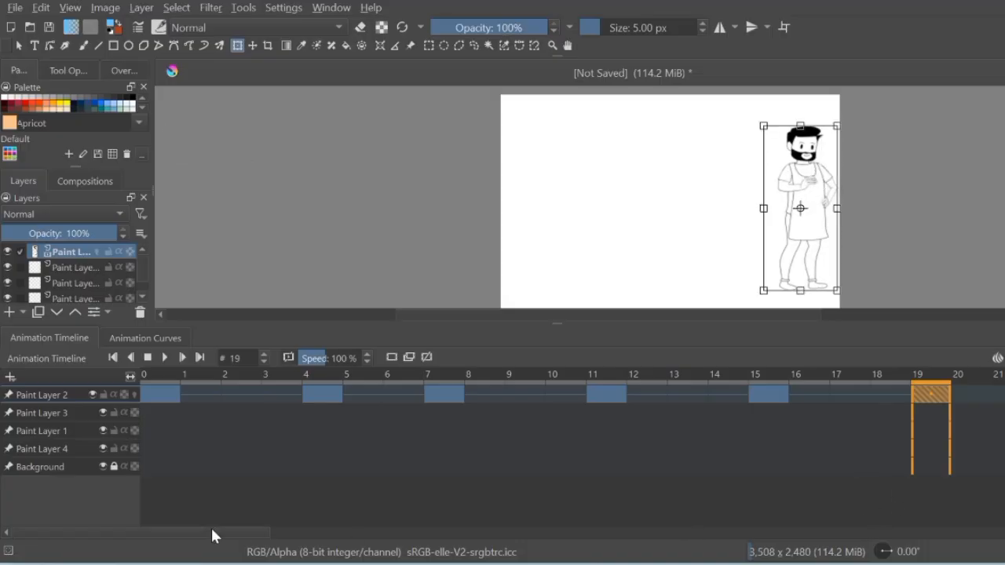
# Create a duplicate frame at frame 23 on Paint Layer 2
pyautogui.moveTo(212, 532); pyautogui.dragTo(379, 532)
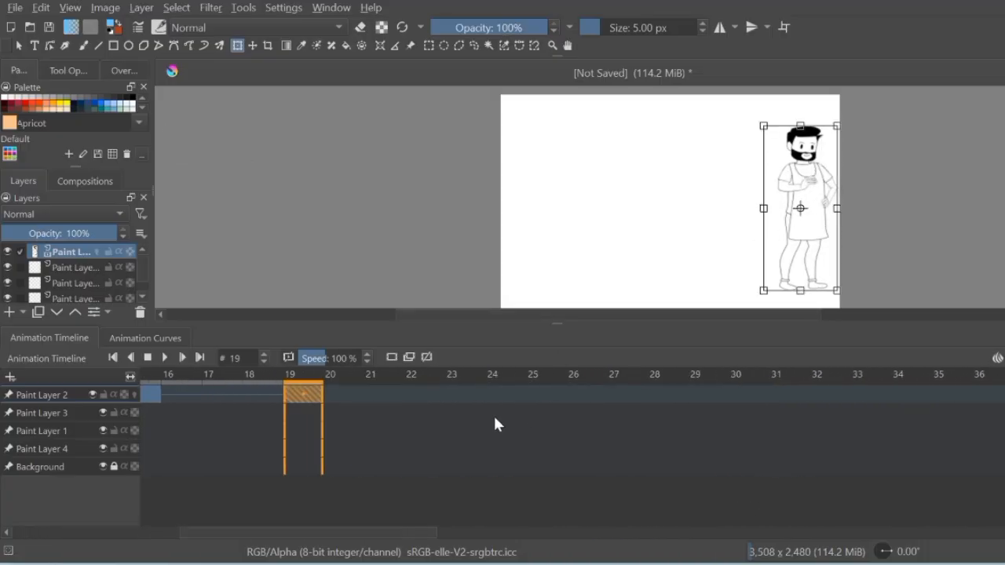
pyautogui.click(460, 395)
pyautogui.rightClick(460, 395)
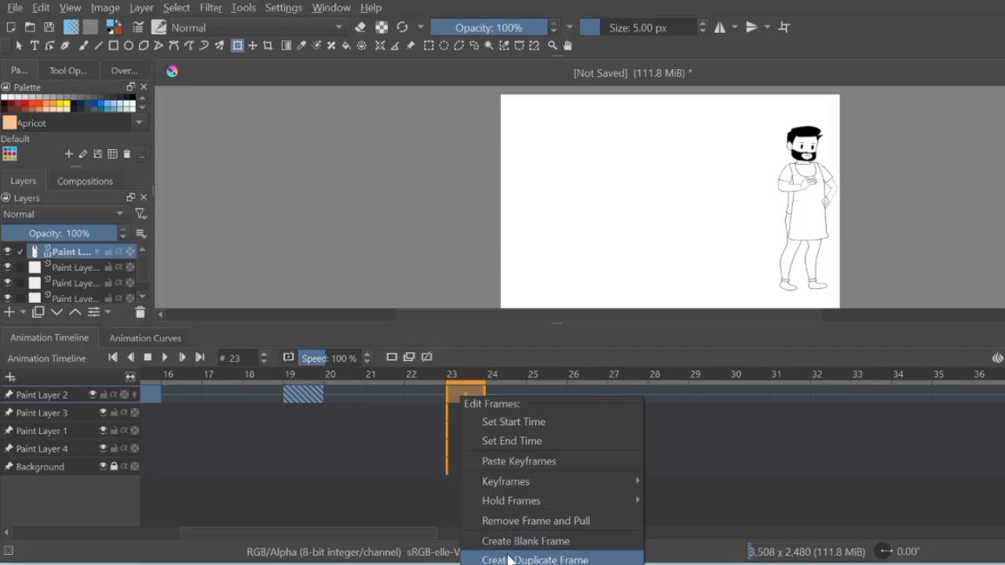
pyautogui.click(337, 395)
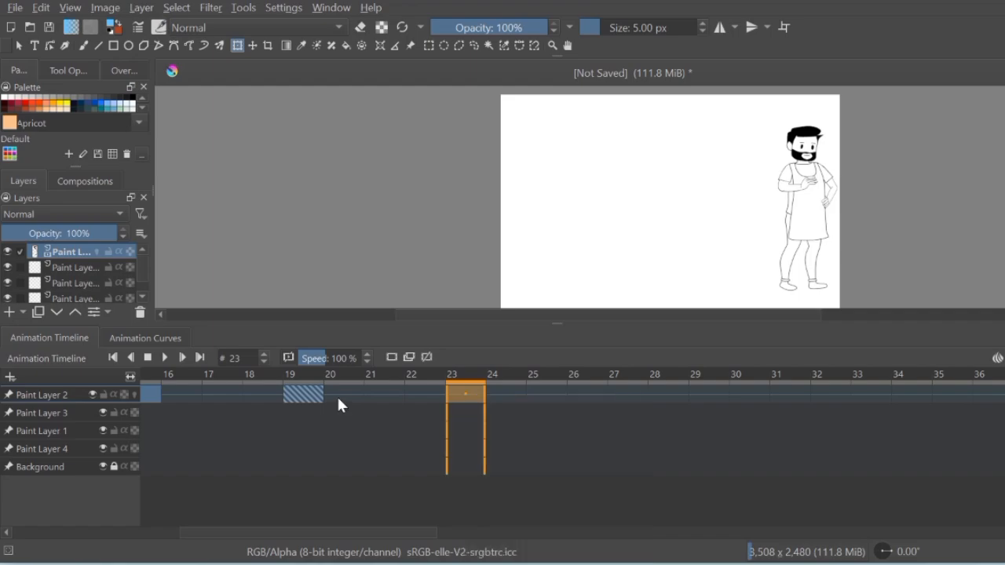
pyautogui.click(337, 395)
pyautogui.moveTo(368, 396); pyautogui.dragTo(469, 388)
pyautogui.rightClick(468, 388)
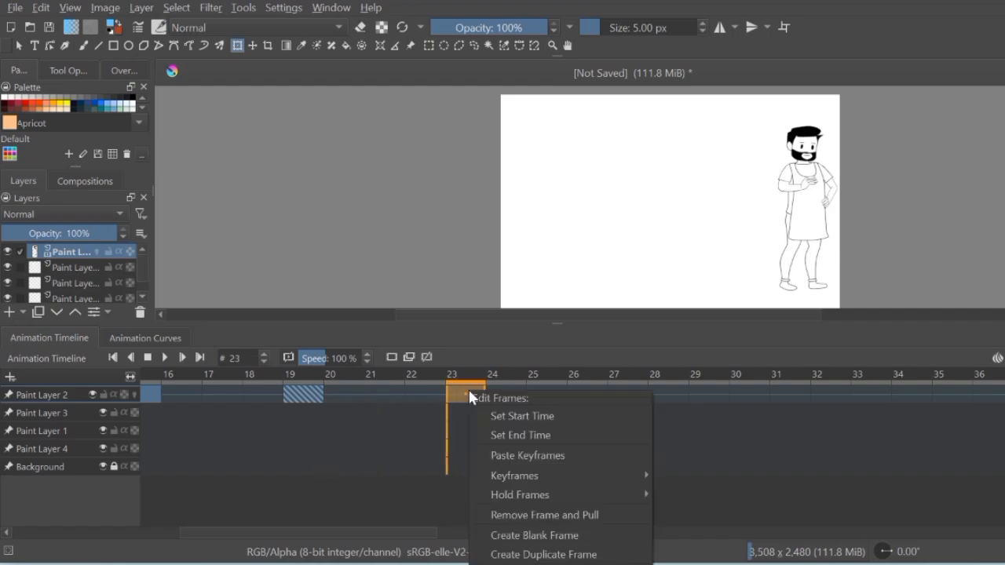
pyautogui.click(517, 555)
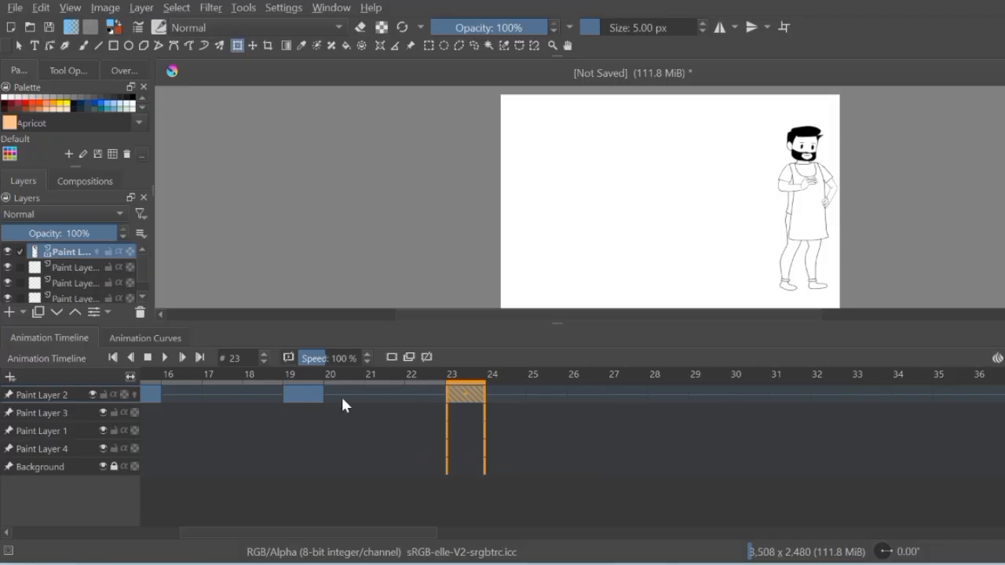
pyautogui.click(312, 397)
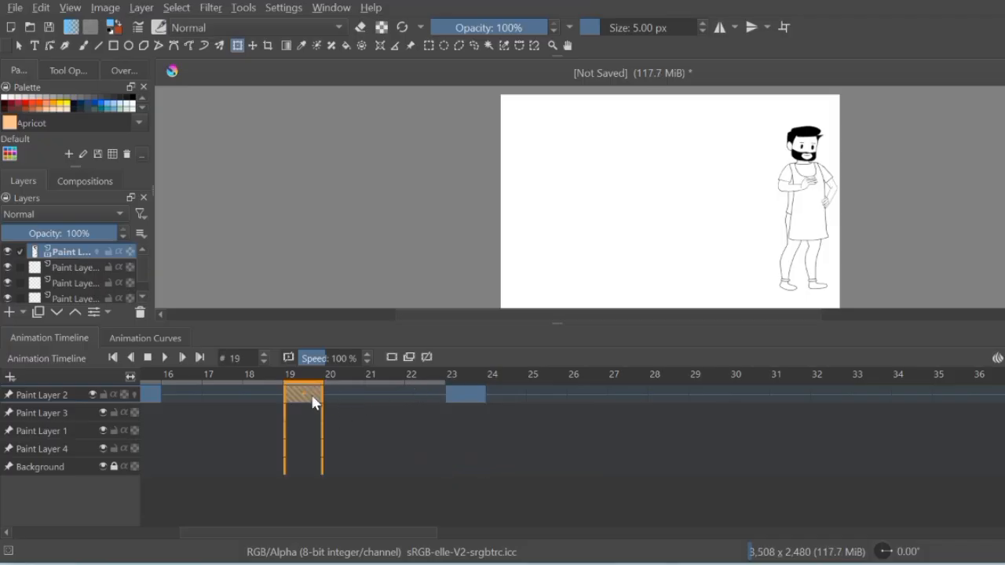
pyautogui.rightClick(312, 397)
pyautogui.moveTo(353, 313)
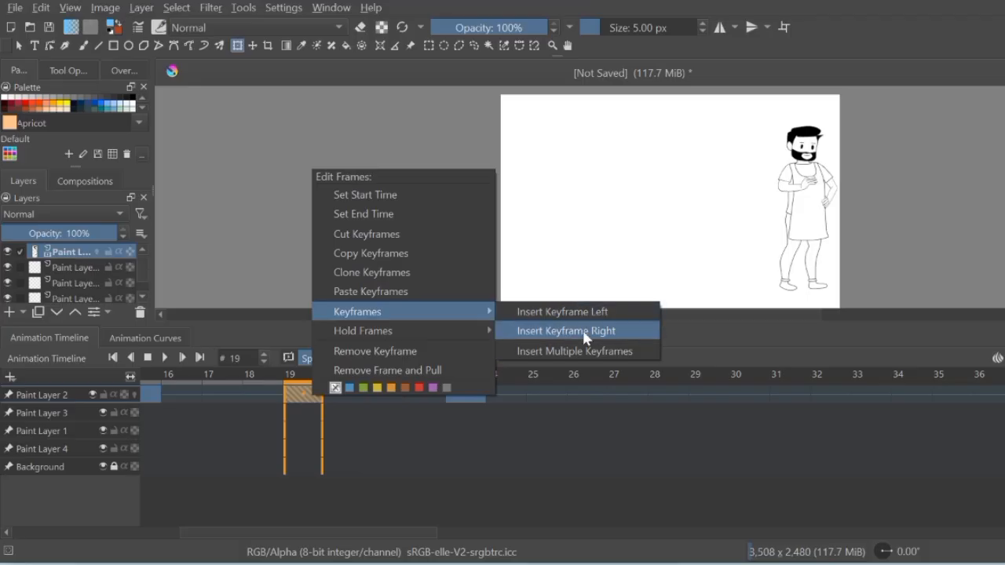
pyautogui.click(579, 350)
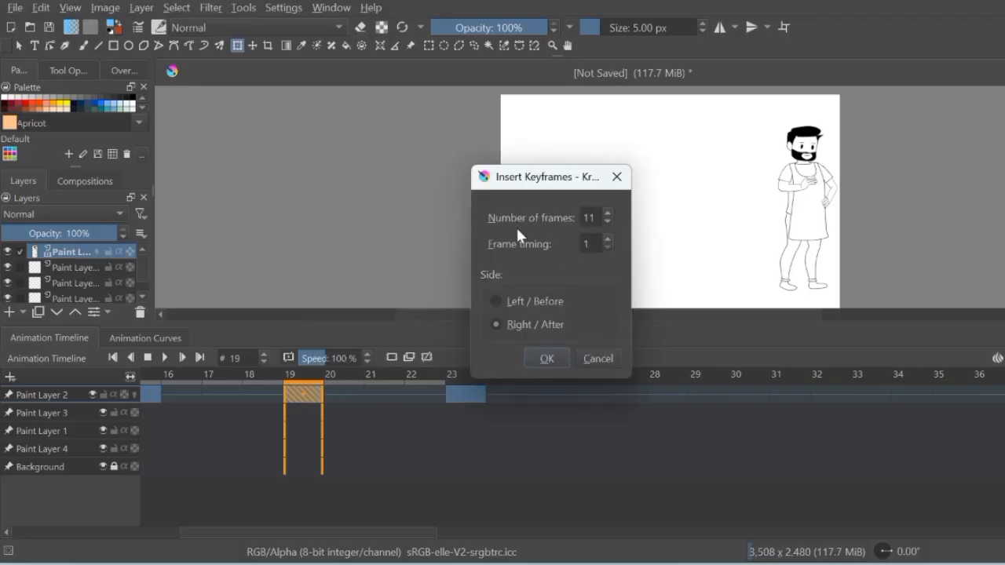
pyautogui.click(617, 178)
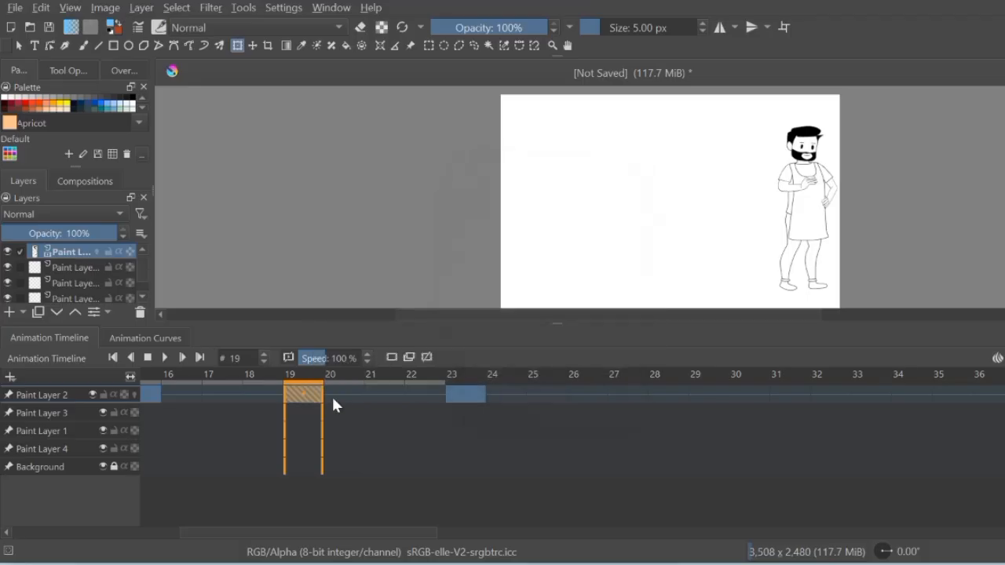
pyautogui.click(471, 391)
pyautogui.rightClick(470, 391)
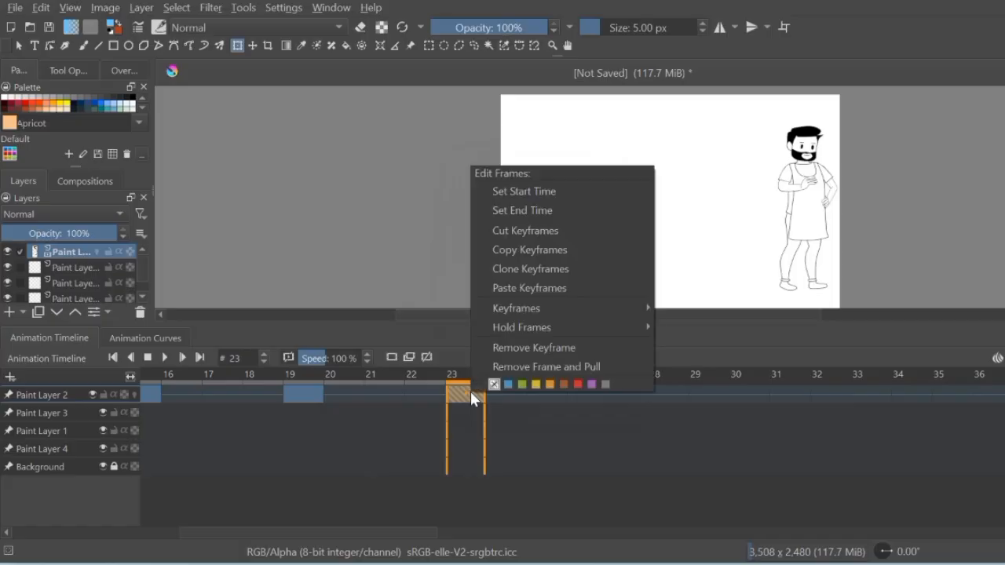
pyautogui.click(462, 399)
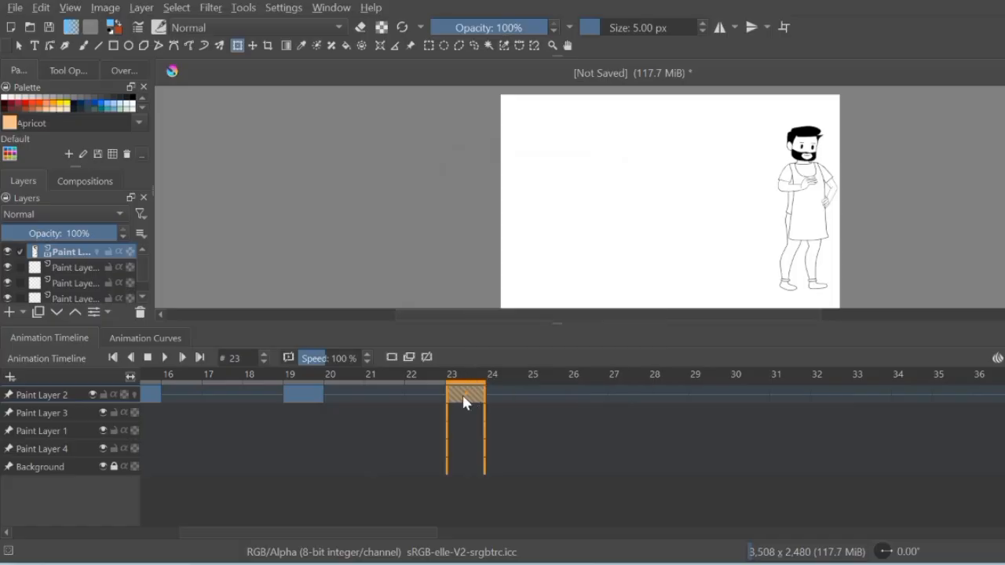
pyautogui.rightClick(464, 402)
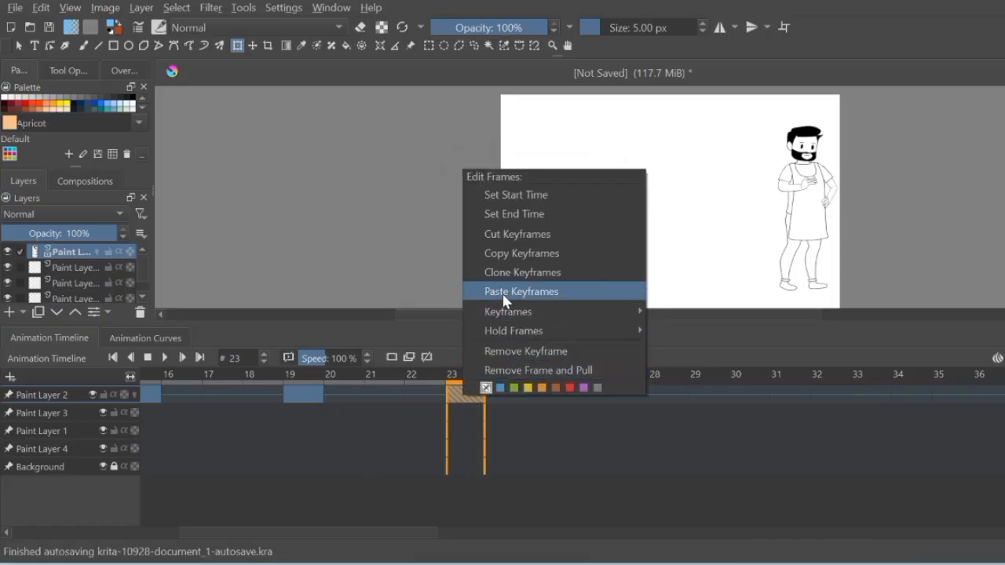
pyautogui.click(455, 395)
pyautogui.click(299, 398)
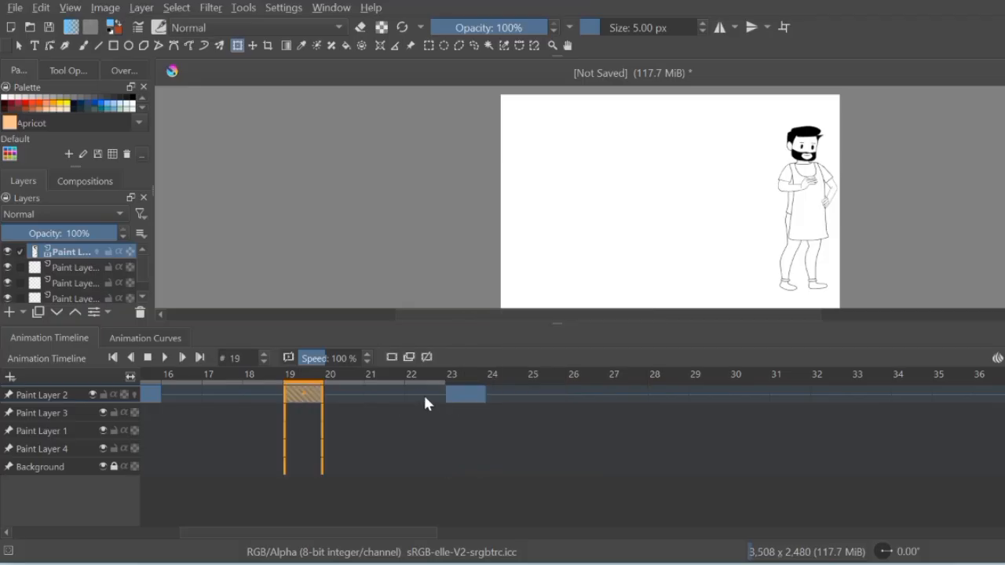
pyautogui.click(478, 397)
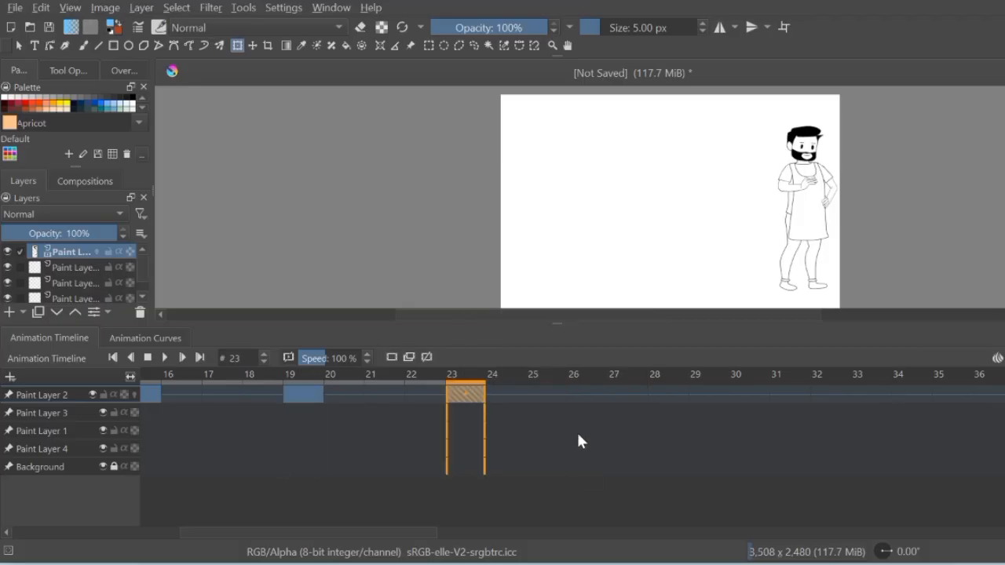
# Create duplicate frames at frames 27 and 31 on Paint Layer 2
pyautogui.click(629, 395)
pyautogui.rightClick(629, 395)
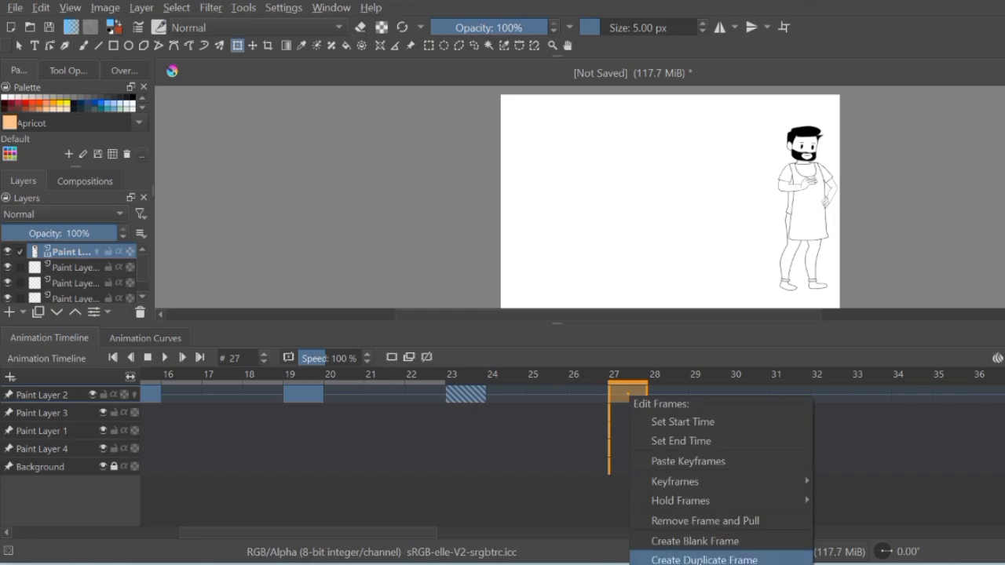
pyautogui.click(704, 559)
pyautogui.click(789, 391)
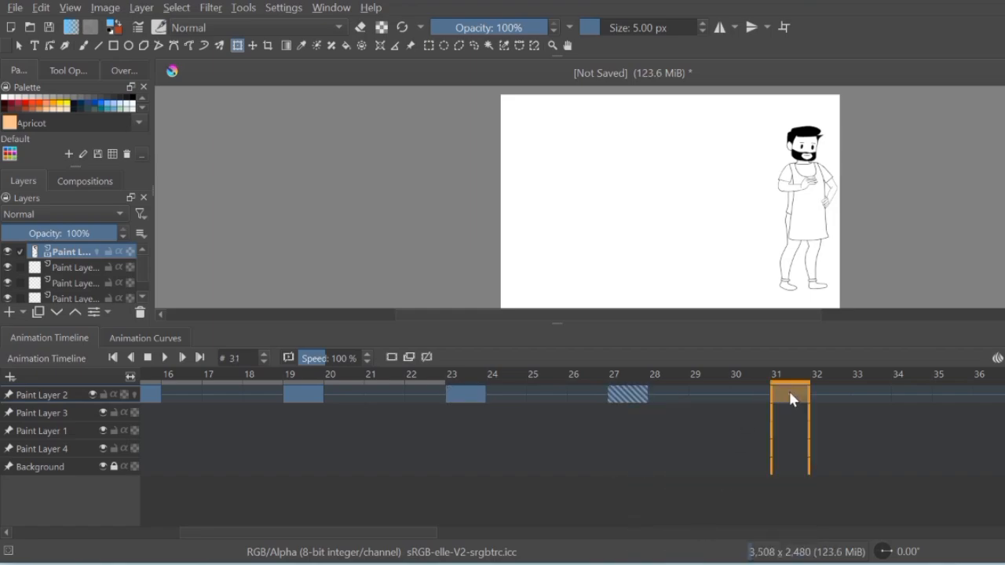
pyautogui.rightClick(789, 392)
pyautogui.click(856, 548)
# At frame 23, outline the character's smile line with the Freehand Selection tool, delete it and clear the selection
pyautogui.click(303, 392)
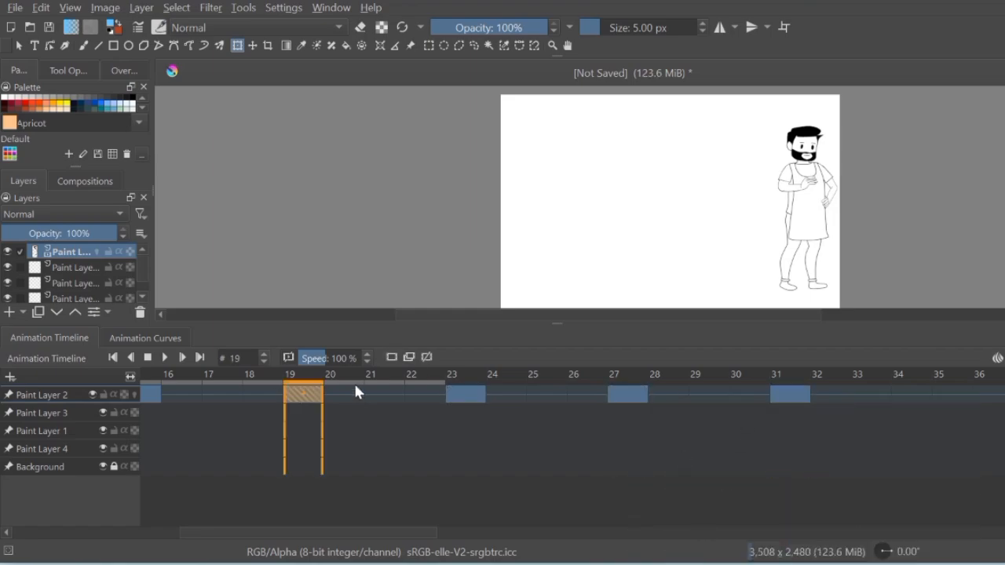
pyautogui.click(476, 394)
pyautogui.scroll(6, 841, 161)
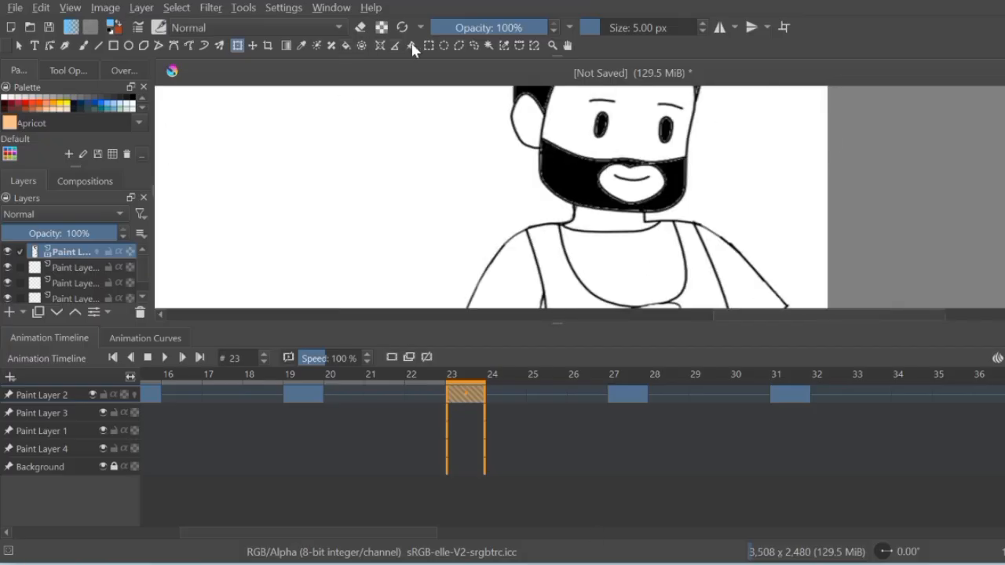
pyautogui.click(476, 45)
pyautogui.scroll(3, 587, 200)
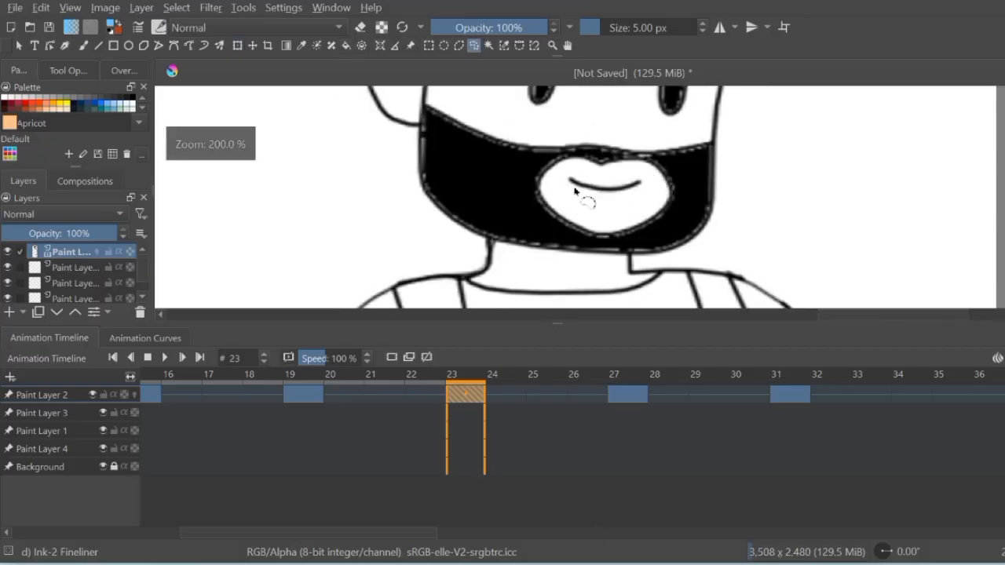
pyautogui.moveTo(563, 189)
pyautogui.mouseDown()
pyautogui.moveTo(637, 174)
pyautogui.moveTo(649, 196)
pyautogui.moveTo(569, 204)
pyautogui.mouseUp()
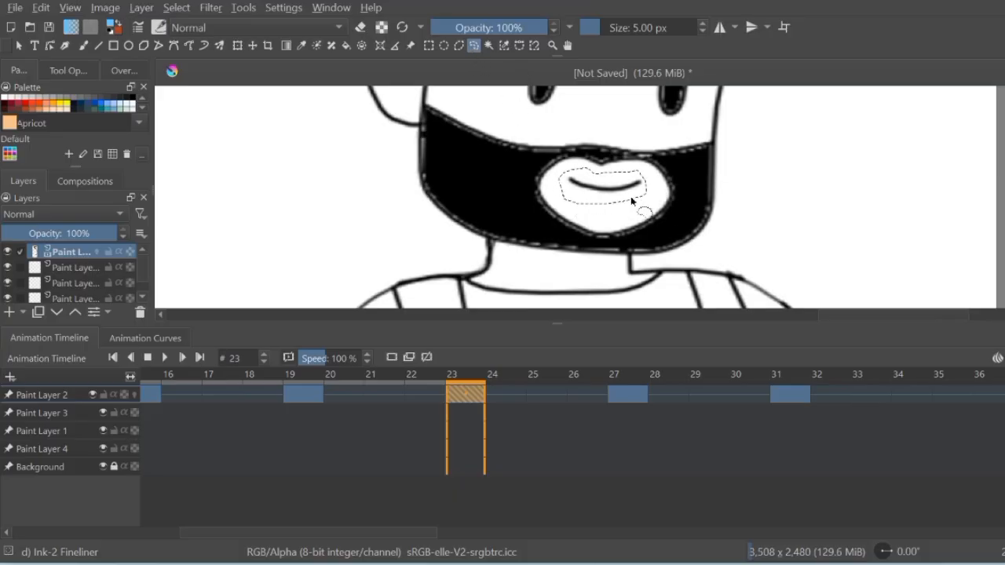
pyautogui.press('Delete')
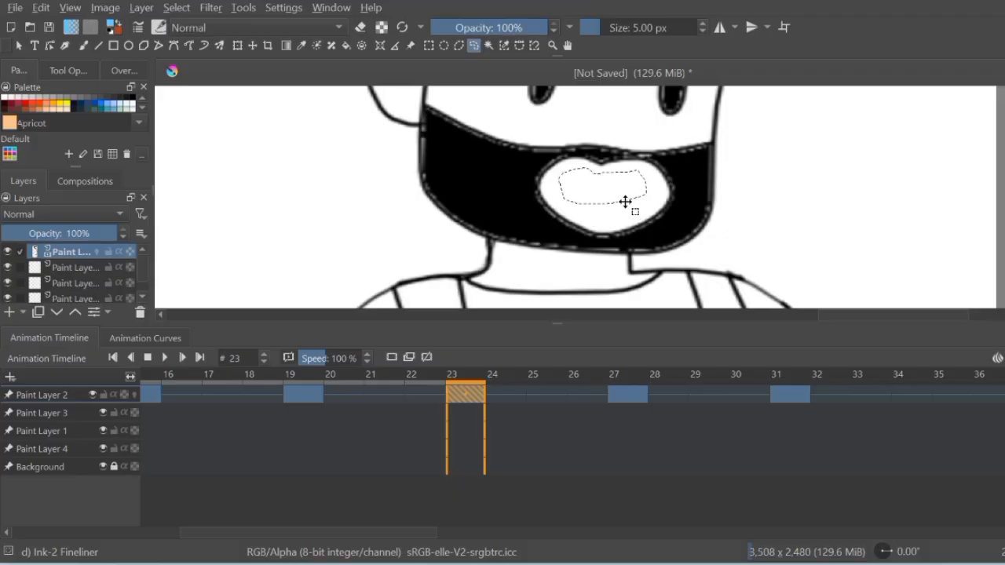
pyautogui.click(620, 198)
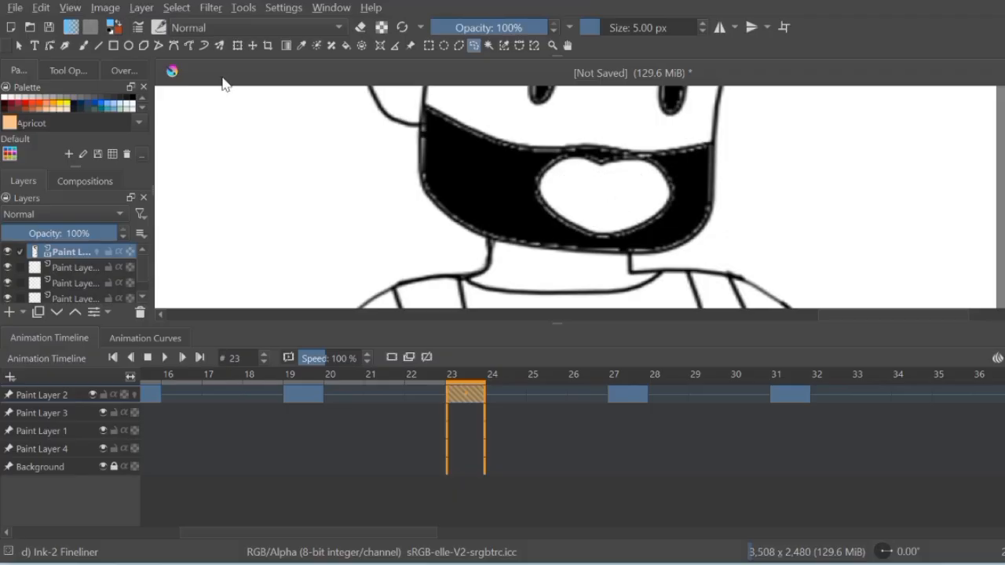
# Draw a small open-mouth outline in black (#000000) inside the beard opening at frame 23 with the Bezier Curve tool
pyautogui.click(112, 27)
pyautogui.click(669, 159)
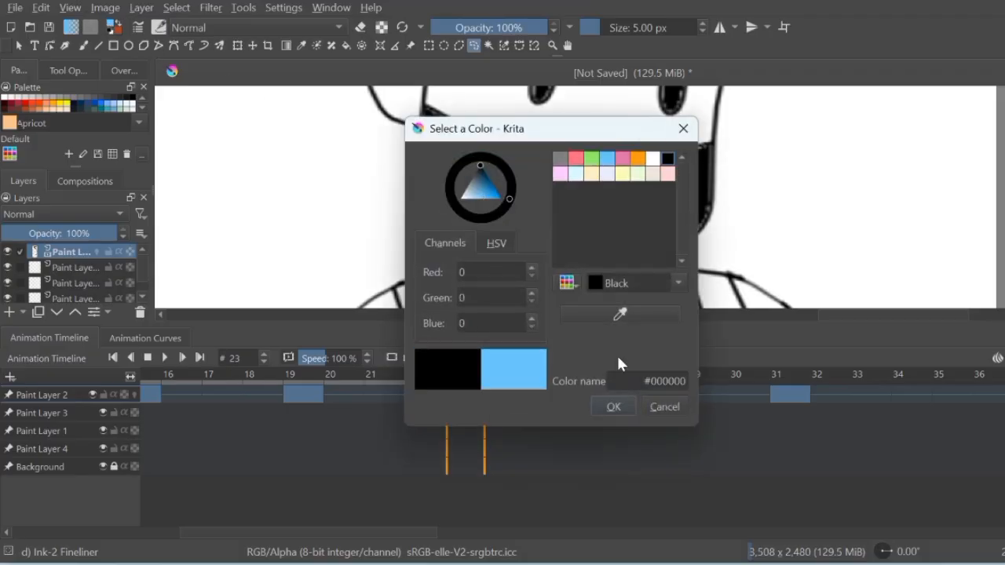
pyautogui.click(608, 408)
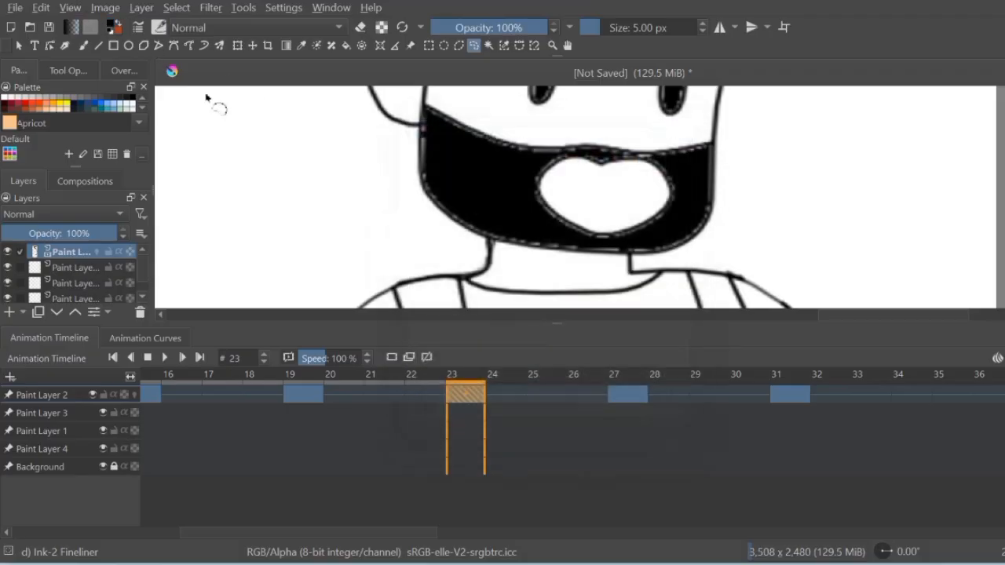
pyautogui.click(175, 46)
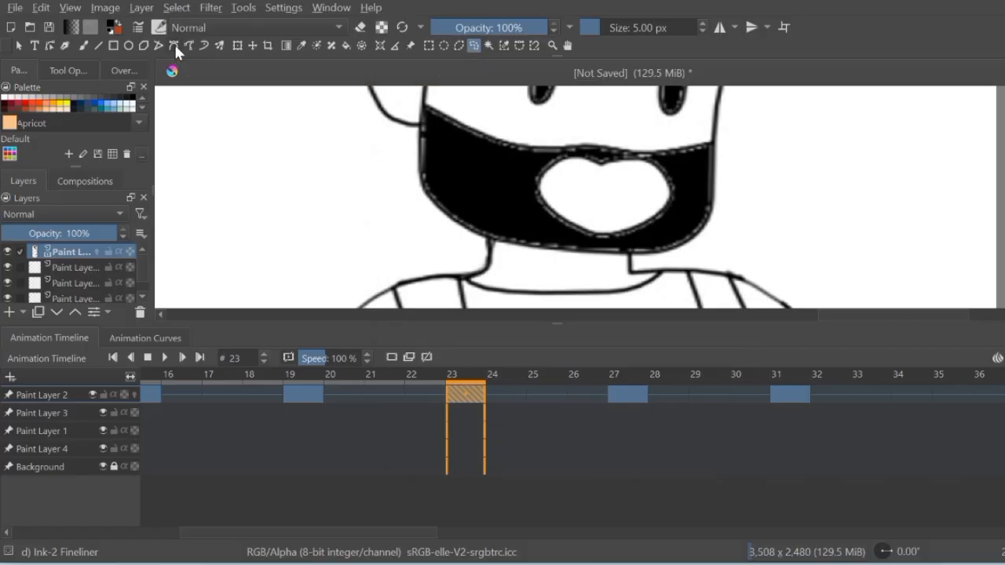
pyautogui.moveTo(596, 167); pyautogui.dragTo(580, 189)
pyautogui.click(584, 186)
pyautogui.click(630, 177)
pyautogui.press('1')
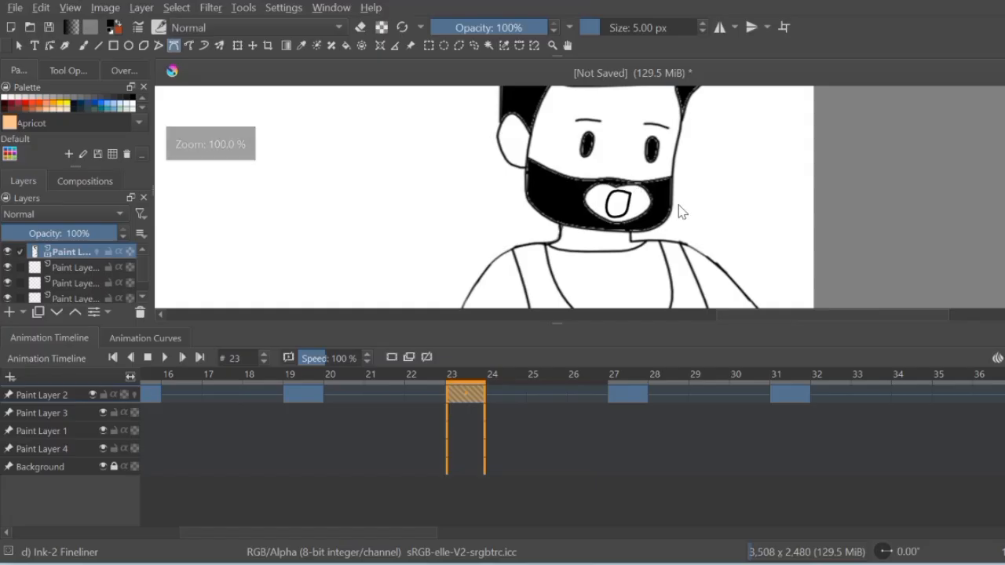
# Copy the open-mouth keyframe at frame 23 of Paint Layer 2
pyautogui.click(631, 393)
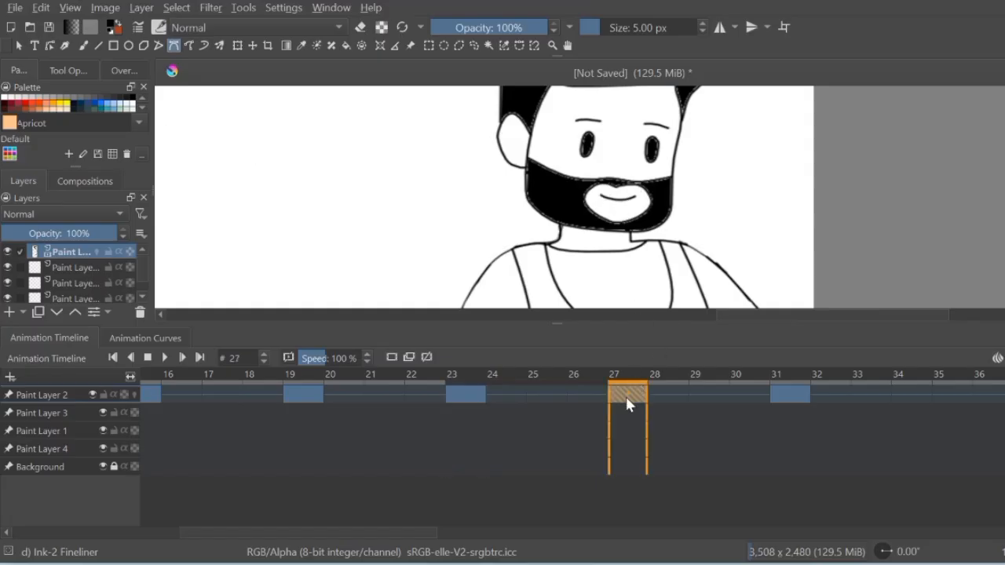
pyautogui.rightClick(626, 394)
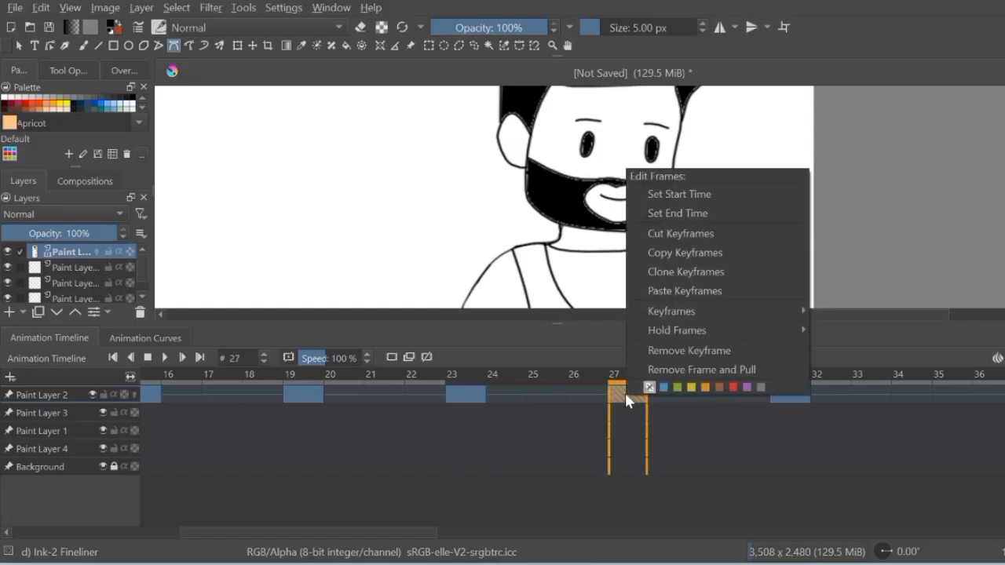
pyautogui.click(472, 394)
pyautogui.rightClick(476, 396)
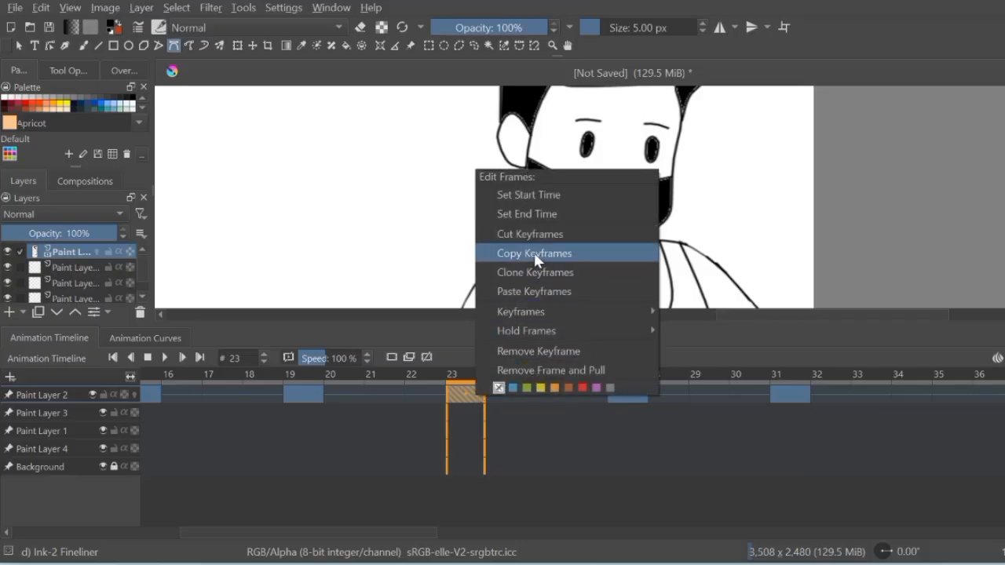
pyautogui.click(452, 400)
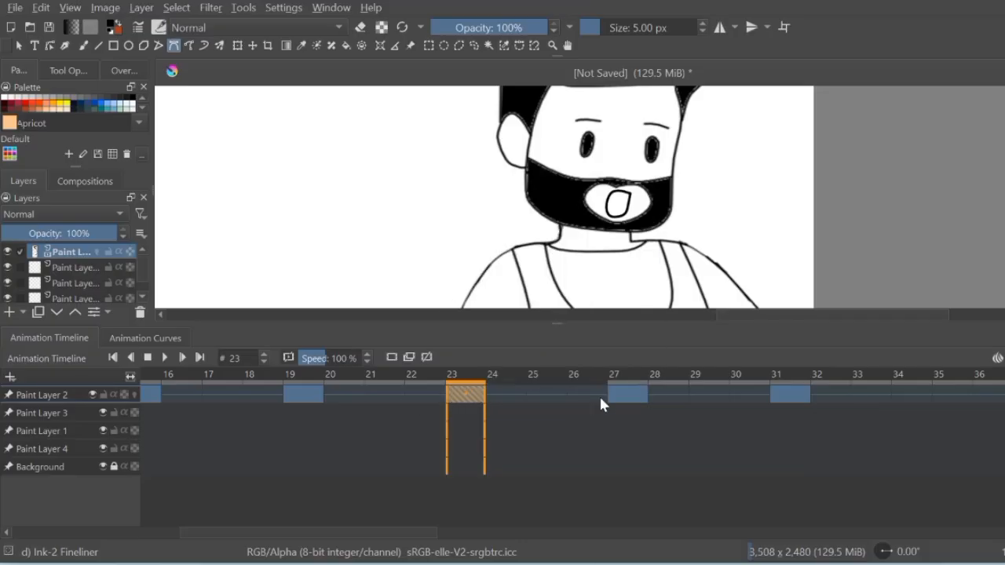
pyautogui.click(628, 392)
pyautogui.click(462, 397)
pyautogui.rightClick(462, 397)
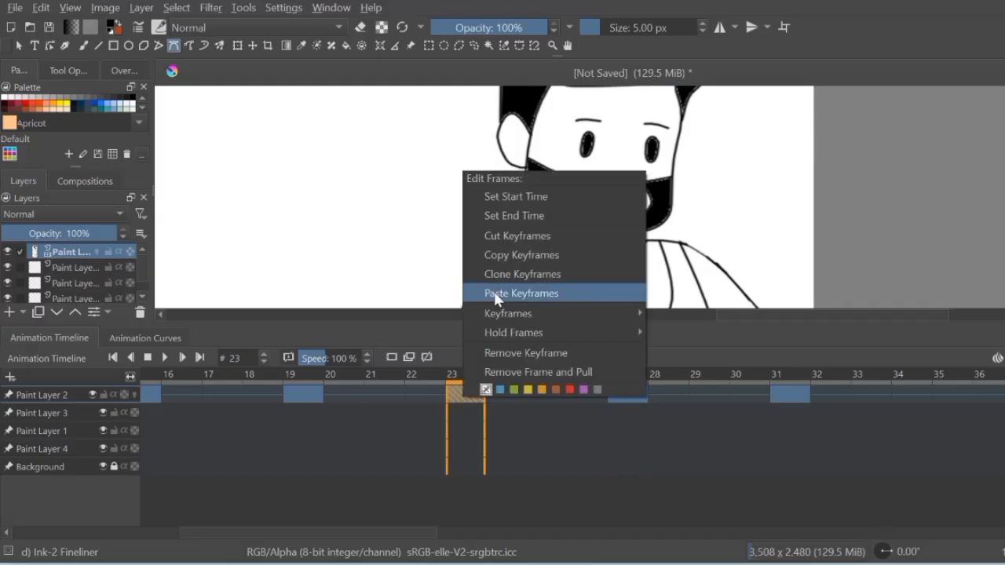
pyautogui.click(507, 256)
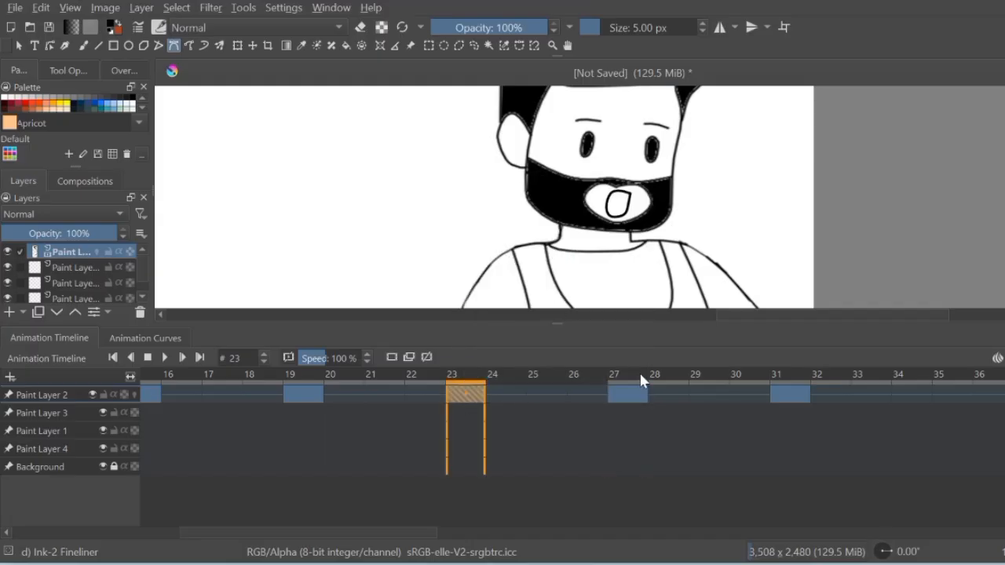
# Paste the copied open-mouth keyframe over the keyframes at frames 27 and 31 on Paint Layer 2
pyautogui.click(633, 393)
pyautogui.rightClick(633, 393)
pyautogui.click(673, 287)
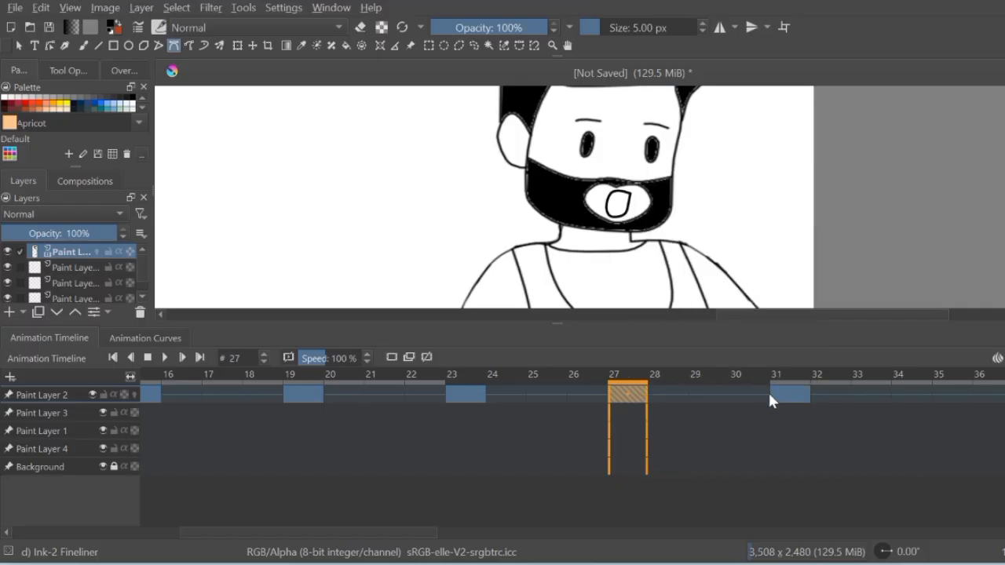
pyautogui.click(777, 395)
pyautogui.rightClick(777, 395)
pyautogui.click(814, 283)
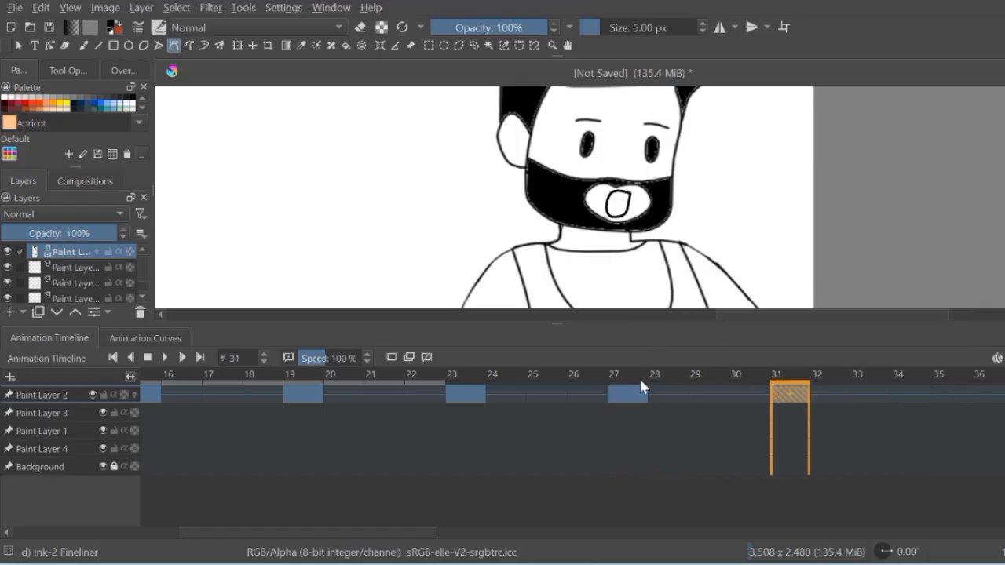
pyautogui.click(636, 392)
pyautogui.click(466, 395)
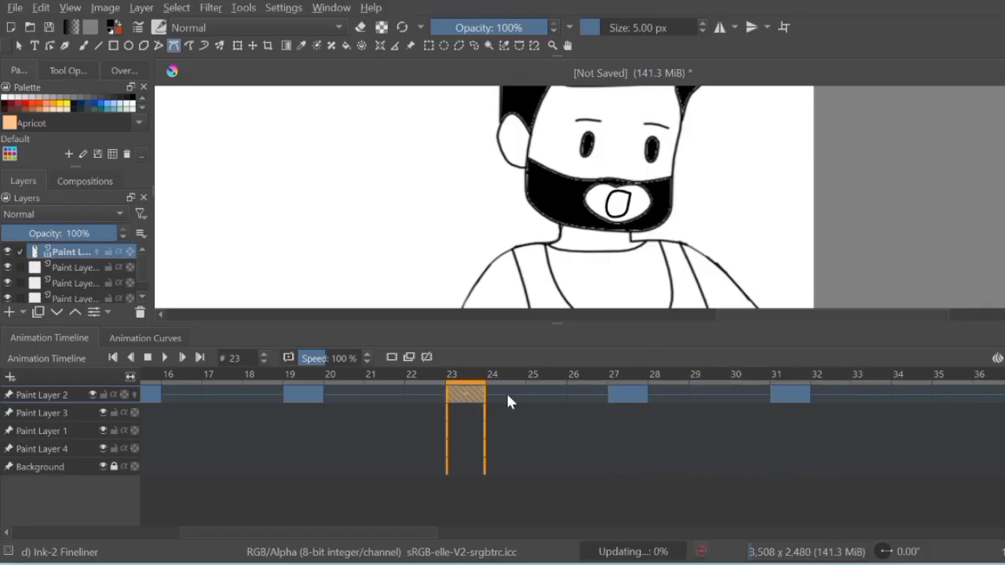
# At frame 27, draw a narrow closed outline inside the open mouth with the Bezier Curve tool at 3 px
pyautogui.click(625, 396)
pyautogui.scroll(5, 660, 216)
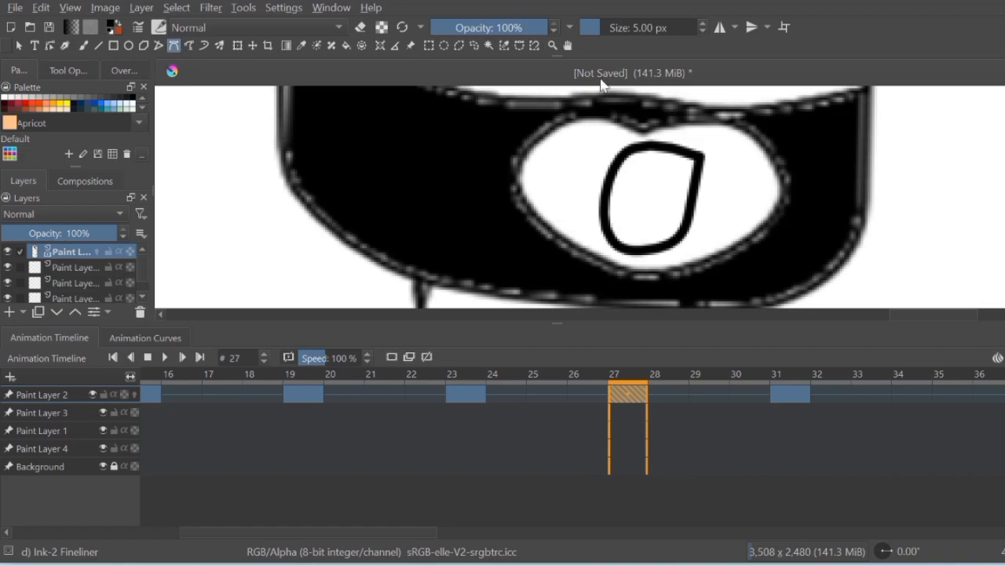
pyautogui.scroll(-2, 626, 27)
pyautogui.click(634, 166)
pyautogui.moveTo(677, 177); pyautogui.dragTo(678, 204)
pyautogui.moveTo(645, 238); pyautogui.dragTo(624, 234)
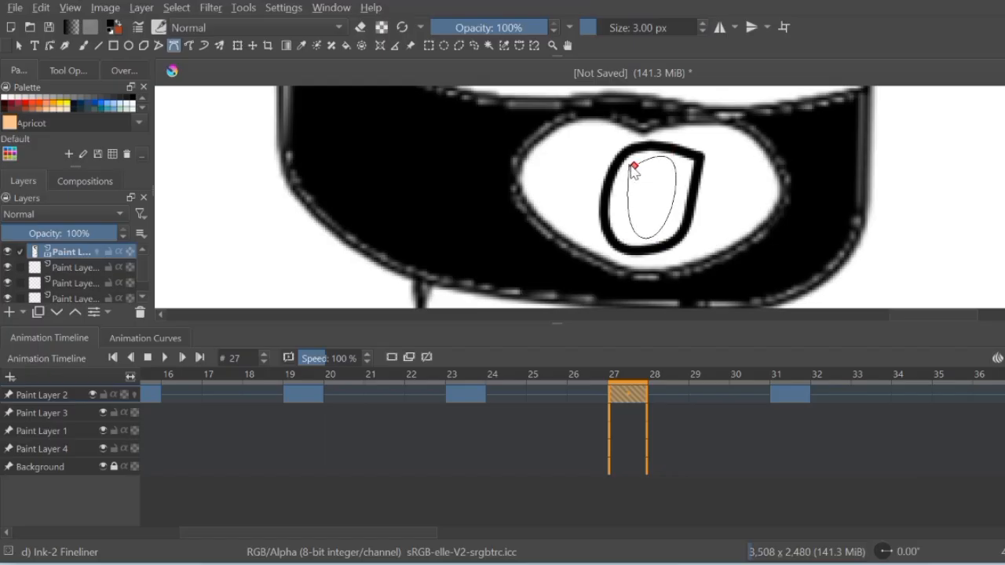
pyautogui.click(635, 165)
pyautogui.scroll(-3, 646, 218)
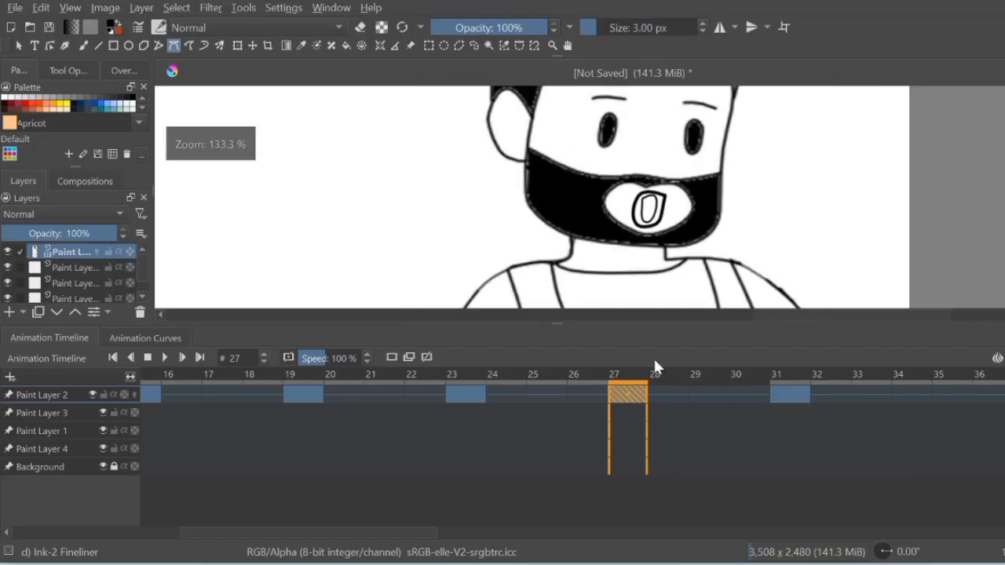
# At frame 31, draw a 3 px Bezier curve inside the mouth, crossing below its upper edge and above its lower edge
pyautogui.click(787, 393)
pyautogui.scroll(4, 668, 200)
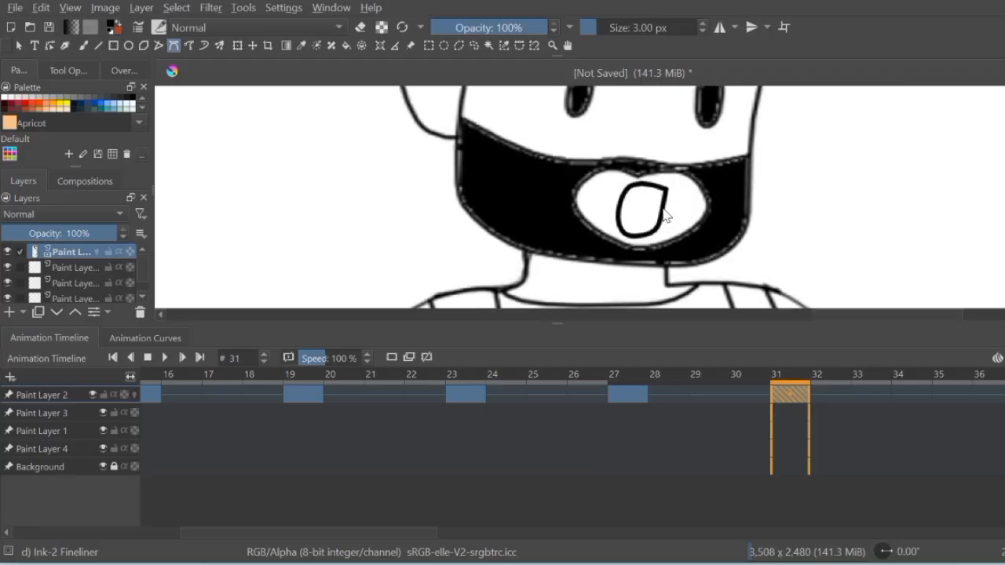
pyautogui.click(665, 189)
pyautogui.moveTo(579, 203); pyautogui.dragTo(574, 226)
pyautogui.click(657, 237)
pyautogui.click(662, 190)
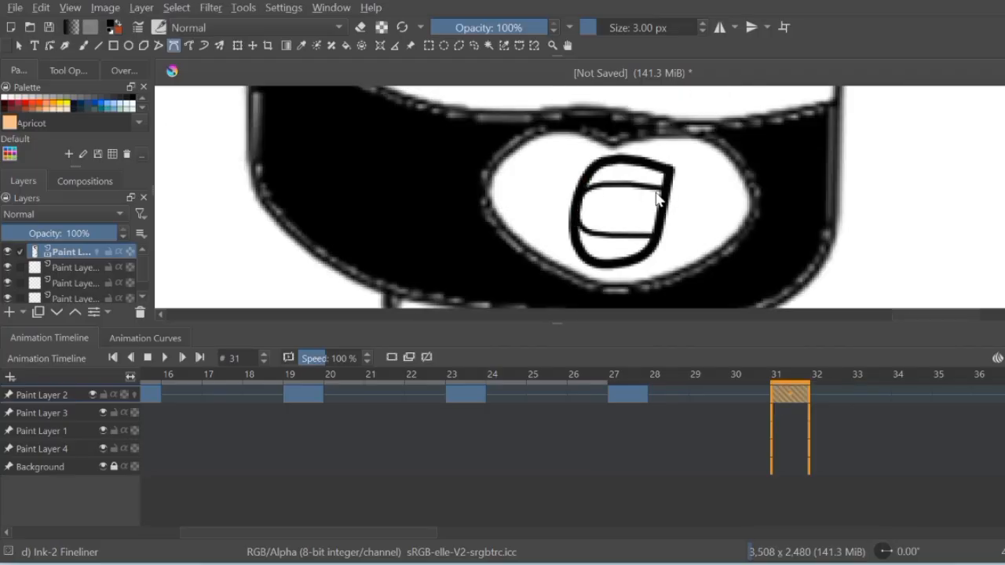
pyautogui.scroll(-3, 657, 191)
# Copy the smiling keyframe at frame 19 and paste it at frame 35 on Paint Layer 2
pyautogui.click(299, 394)
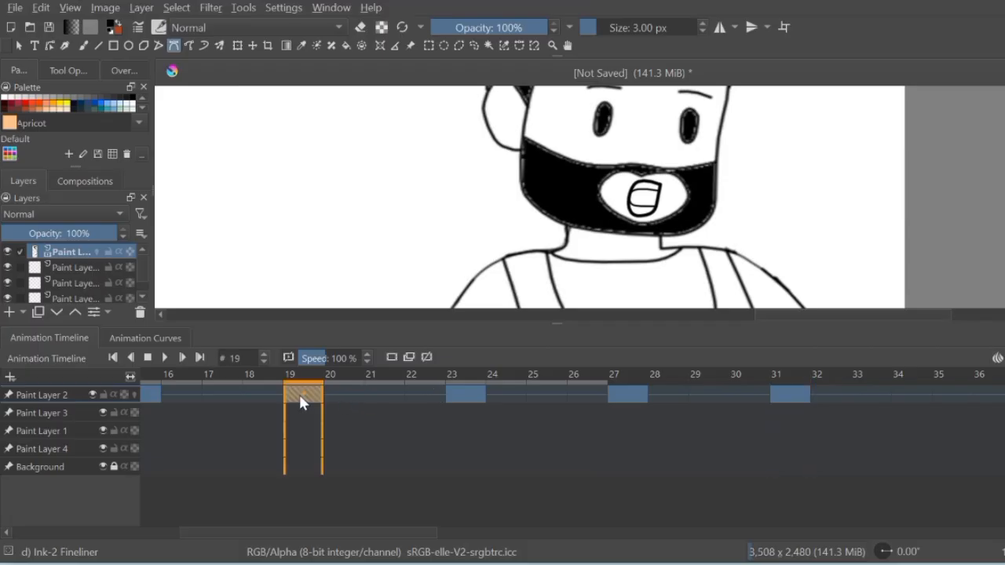
pyautogui.rightClick(299, 394)
pyautogui.click(421, 260)
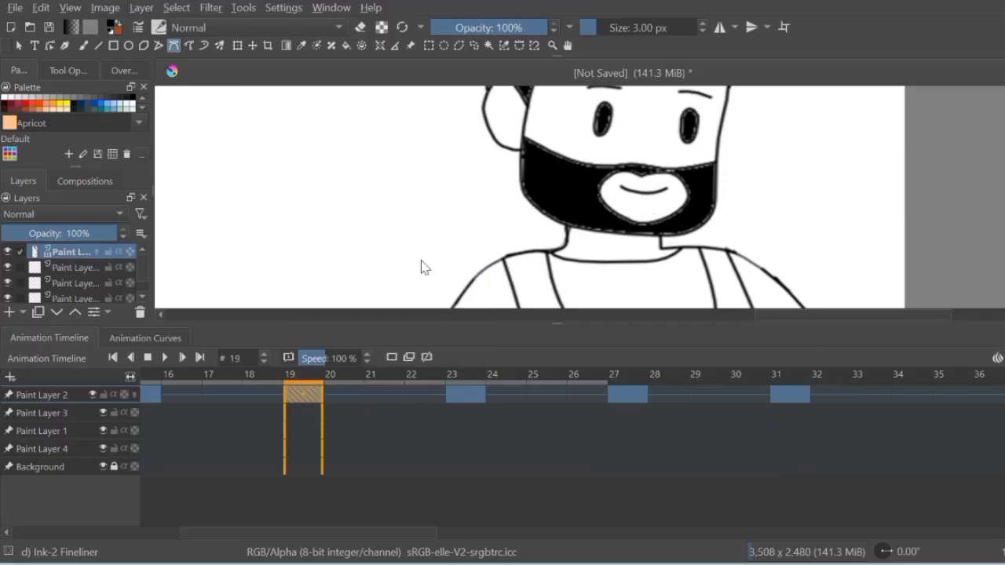
pyautogui.click(951, 396)
pyautogui.rightClick(952, 397)
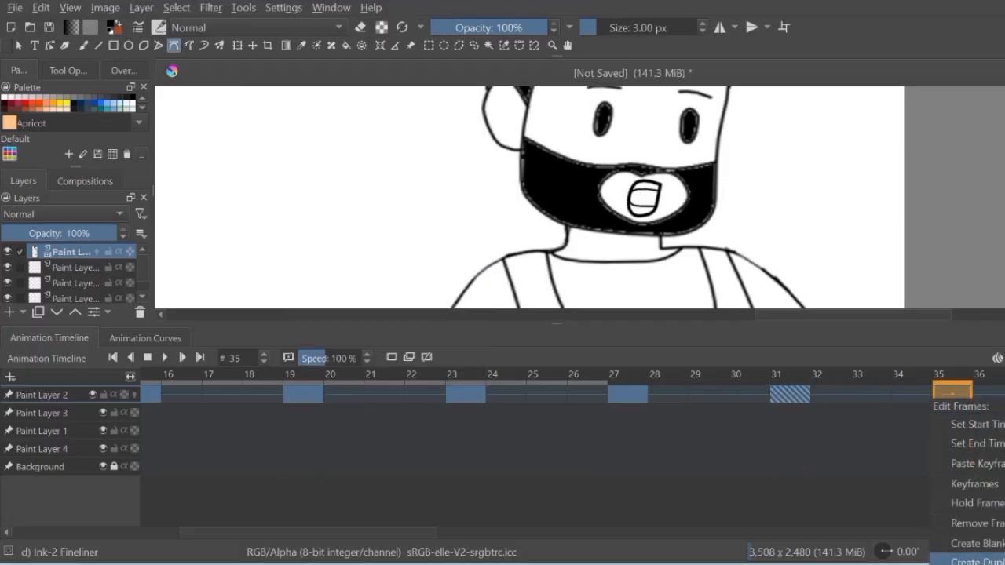
pyautogui.click(968, 462)
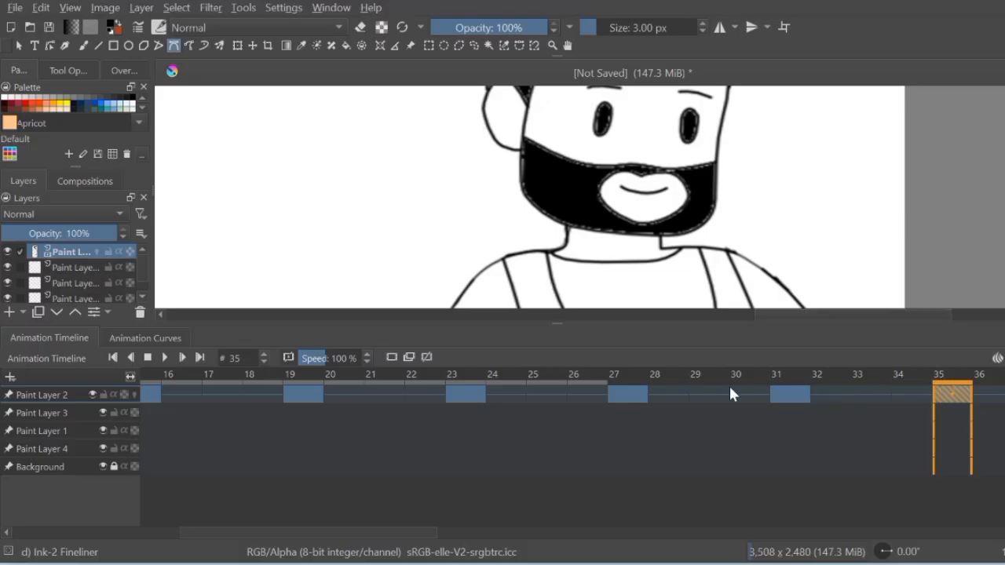
# Fill the mouth at frame 23 and the inner mouth shapes at frames 27 and 31 with black using the Fill tool
pyautogui.click(463, 395)
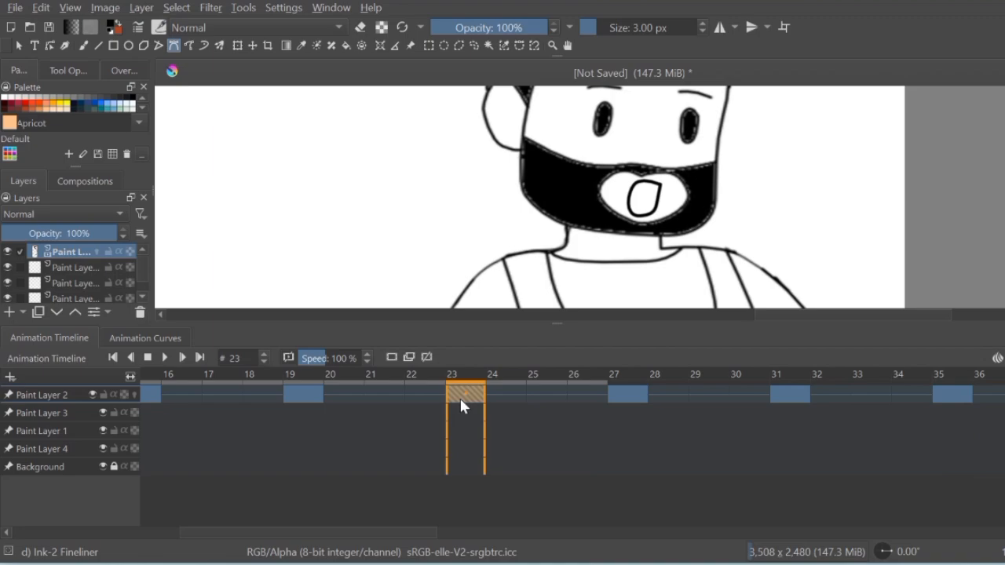
pyautogui.click(347, 45)
pyautogui.click(644, 200)
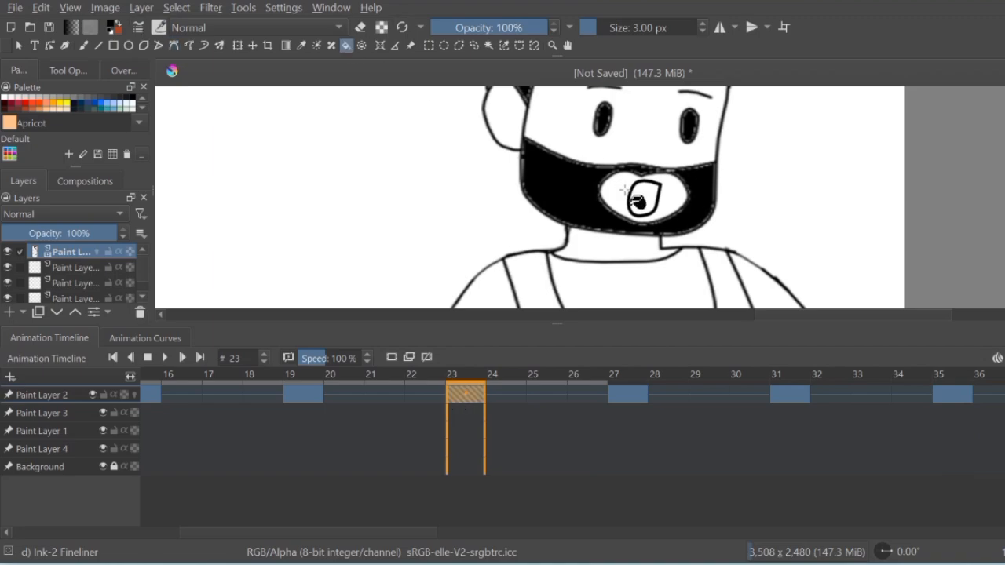
pyautogui.click(630, 395)
pyautogui.scroll(4, 673, 206)
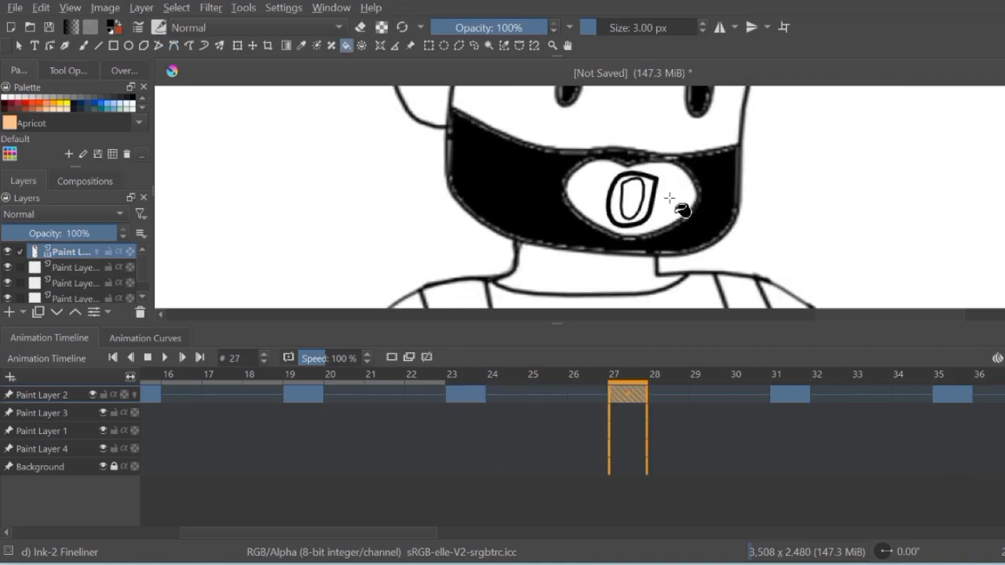
pyautogui.click(602, 202)
pyautogui.click(777, 395)
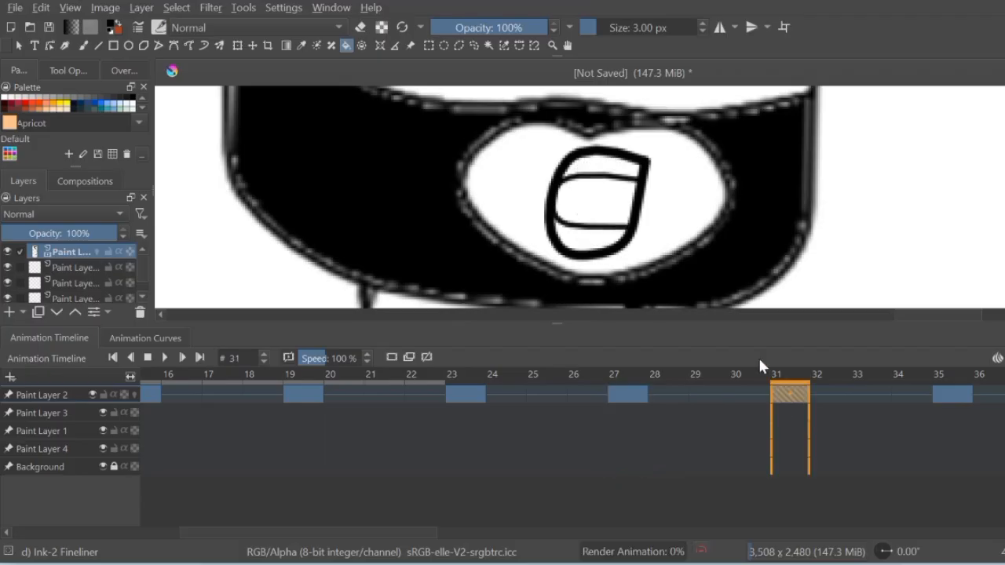
pyautogui.click(602, 214)
pyautogui.click(959, 395)
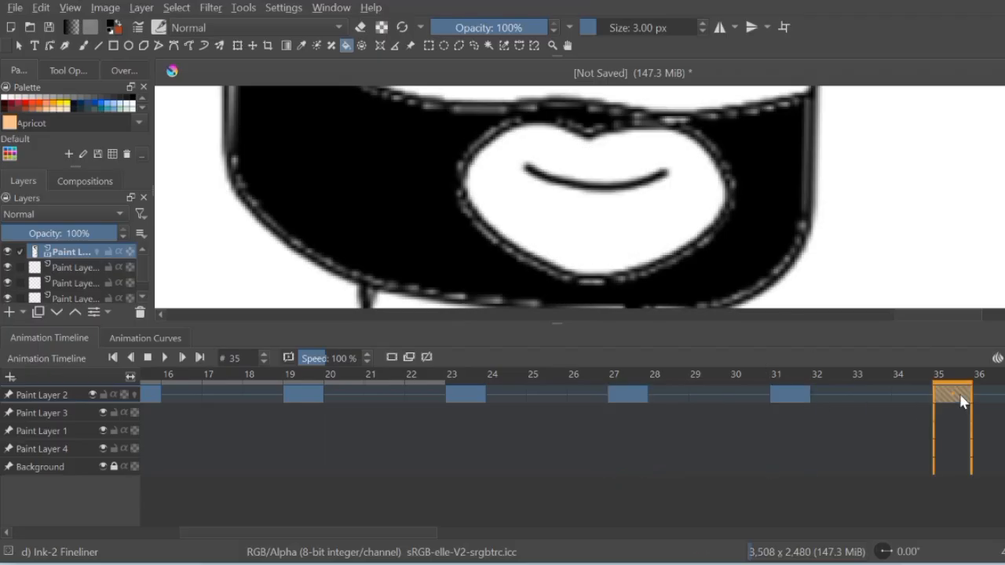
# At frame 31, erase the outer mouth outline around the filled shape with the brush in eraser mode at 12.61 px
pyautogui.click(792, 392)
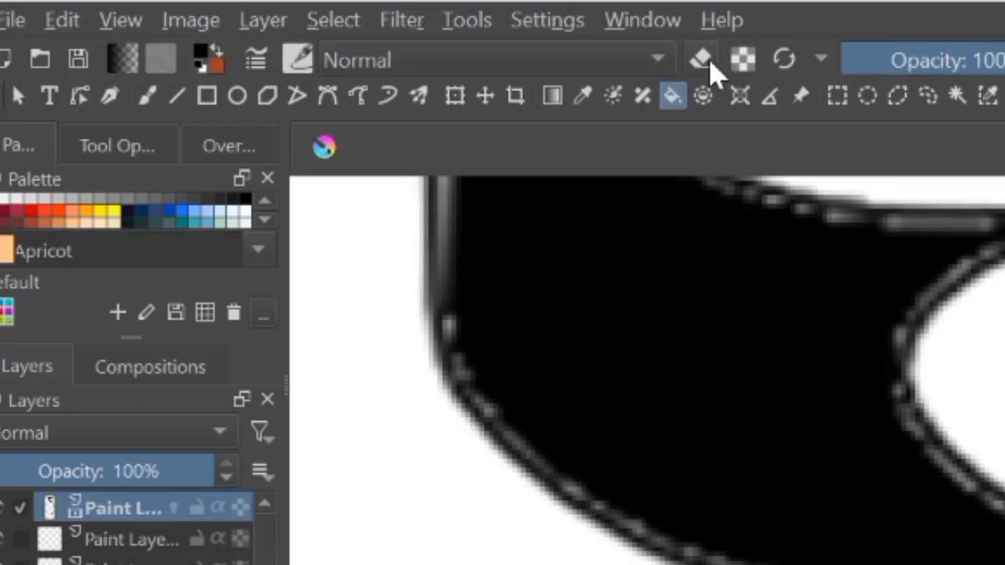
pyautogui.click(362, 28)
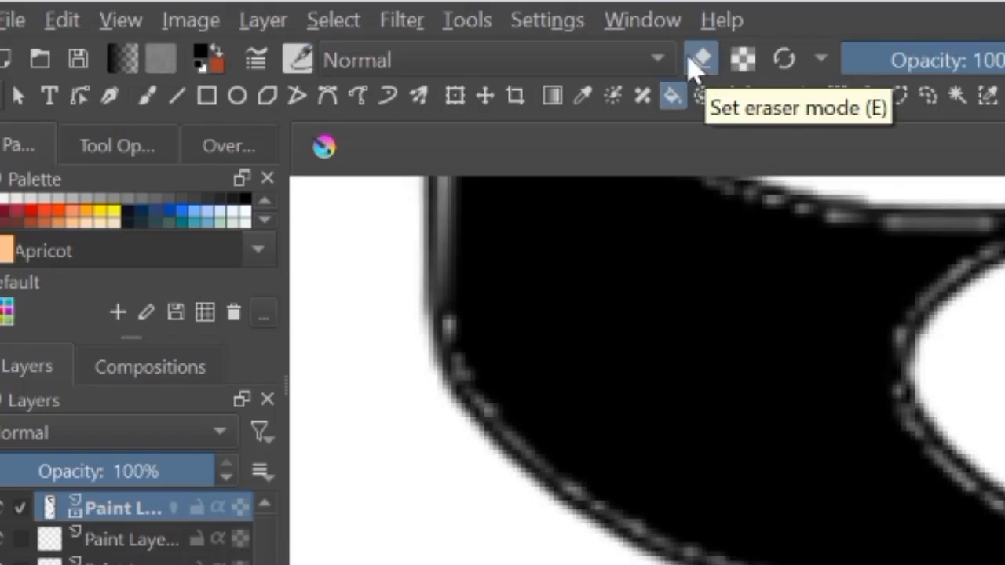
pyautogui.click(146, 95)
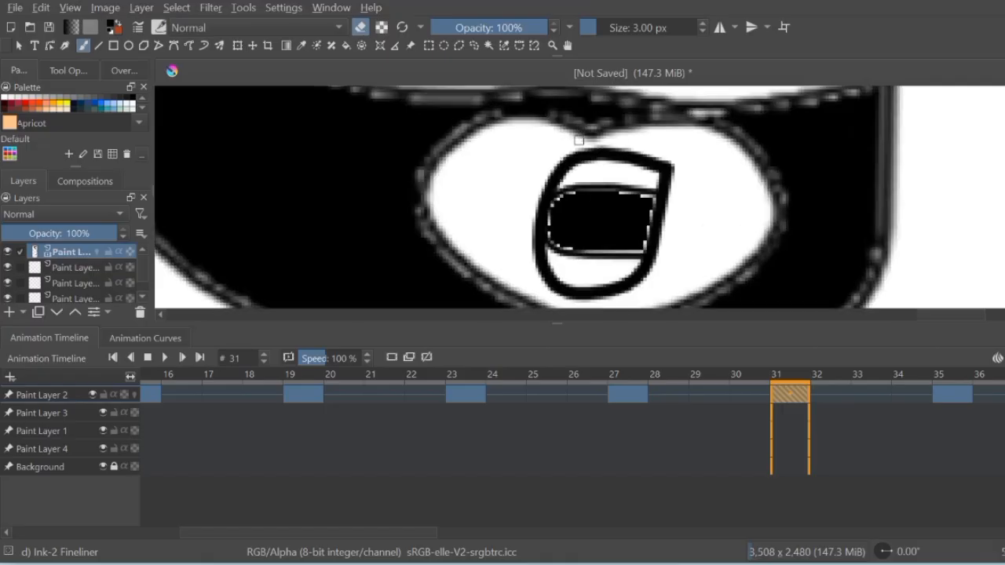
pyautogui.scroll(3, 550, 167)
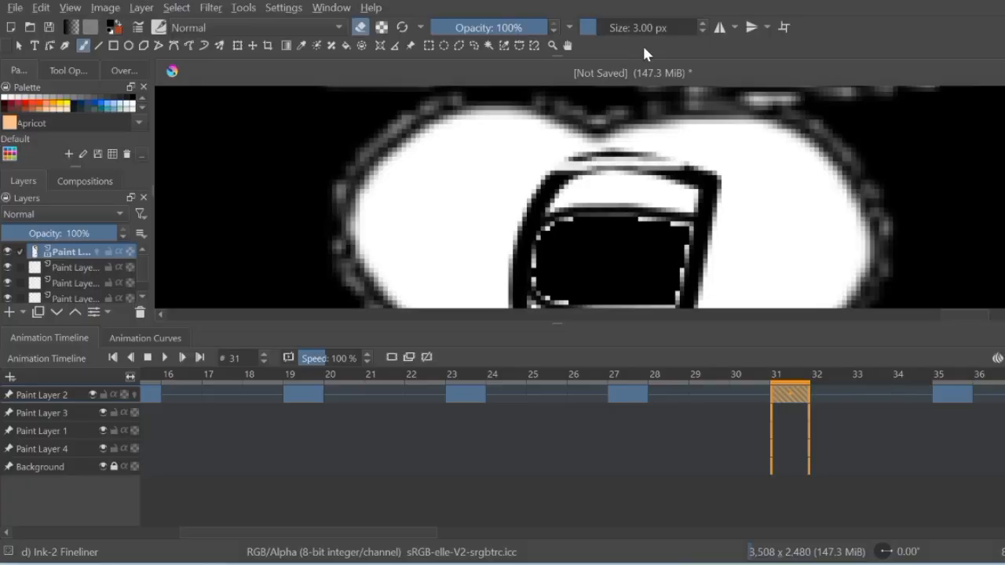
pyautogui.moveTo(607, 30); pyautogui.dragTo(625, 31)
pyautogui.moveTo(545, 164)
pyautogui.mouseDown()
pyautogui.moveTo(644, 167)
pyautogui.moveTo(707, 184)
pyautogui.mouseUp()
pyautogui.moveTo(574, 177)
pyautogui.mouseDown()
pyautogui.moveTo(545, 179)
pyautogui.moveTo(512, 205)
pyautogui.moveTo(538, 233)
pyautogui.moveTo(516, 179)
pyautogui.mouseUp()
pyautogui.scroll(-3, 520, 206)
pyautogui.scroll(1, 516, 223)
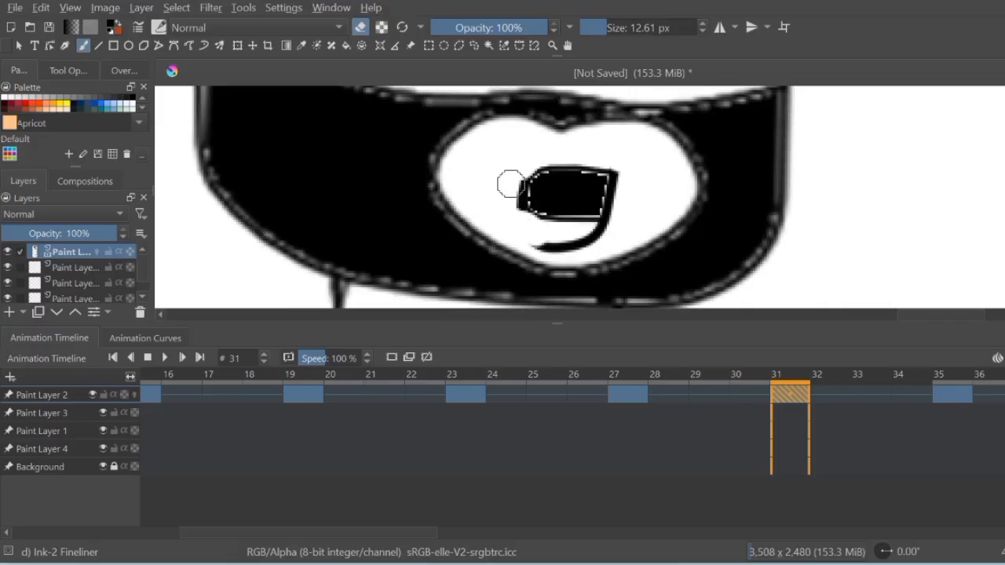
pyautogui.moveTo(519, 217)
pyautogui.mouseDown()
pyautogui.moveTo(549, 242)
pyautogui.moveTo(615, 231)
pyautogui.mouseUp()
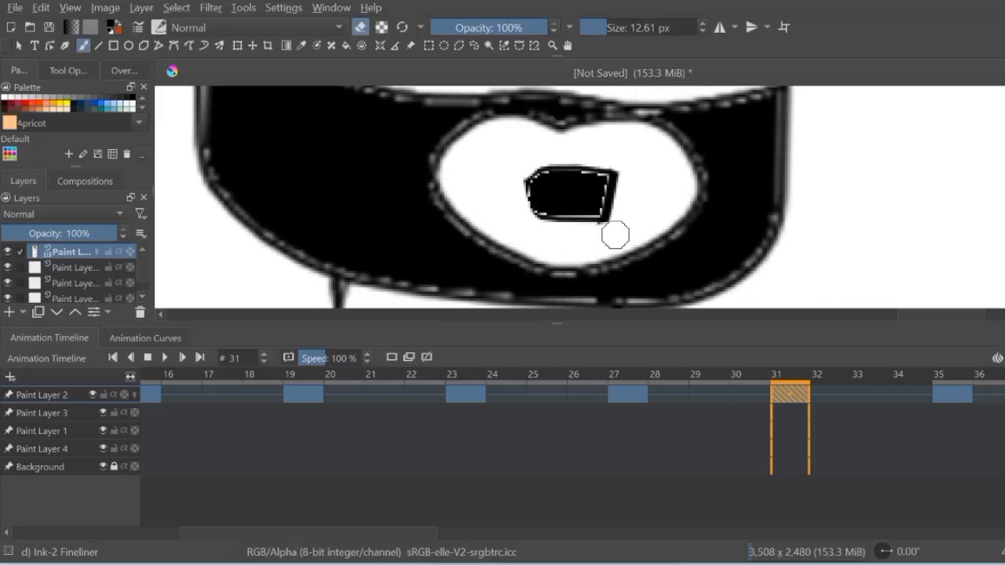
# At frame 27, erase the outer mouth outline around the narrow filled shape, adjusting the eraser to 5.21 px and 11.07 px
pyautogui.click(629, 397)
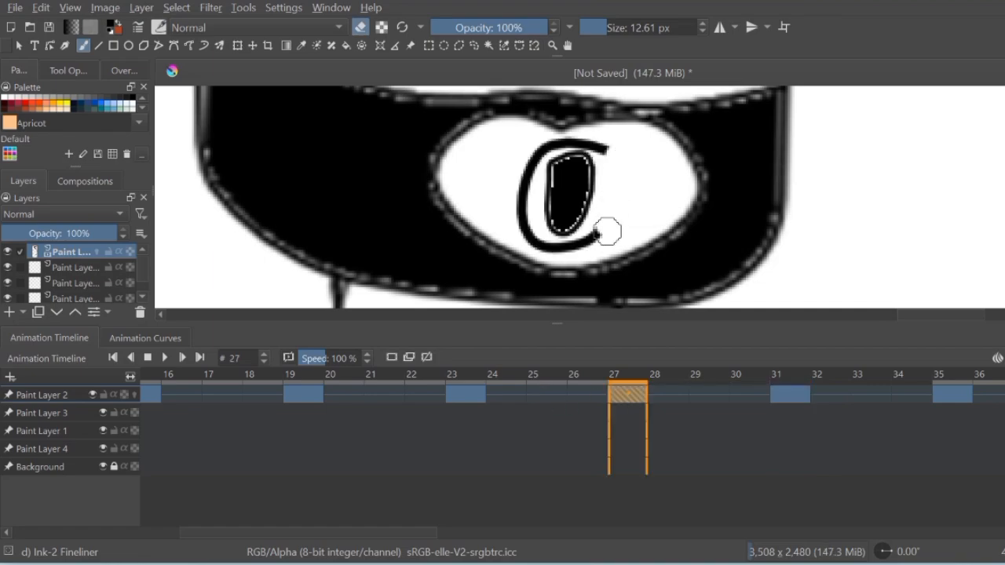
pyautogui.moveTo(608, 232)
pyautogui.mouseDown()
pyautogui.moveTo(576, 240)
pyautogui.moveTo(597, 243)
pyautogui.mouseUp()
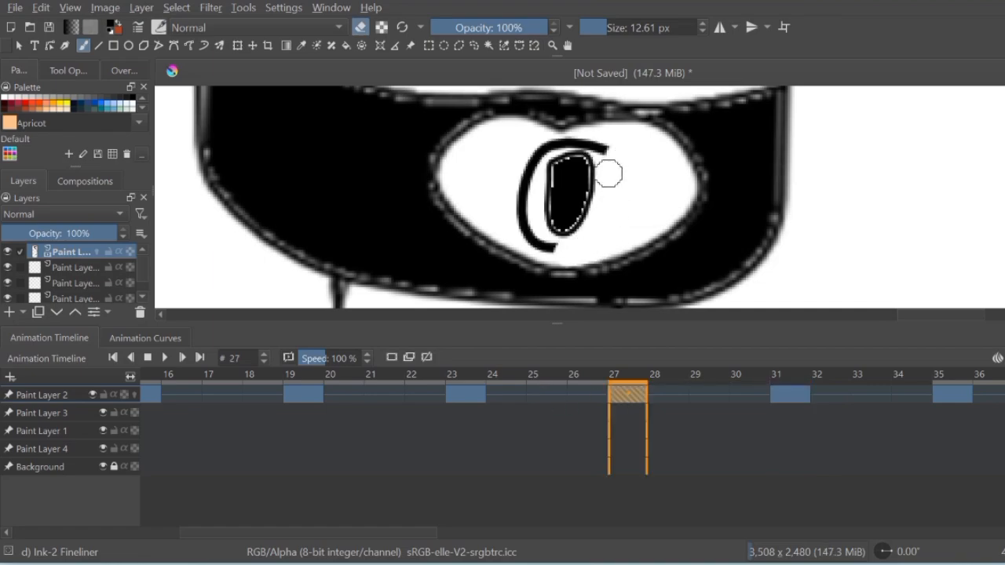
pyautogui.moveTo(609, 174)
pyautogui.mouseDown()
pyautogui.moveTo(606, 150)
pyautogui.moveTo(566, 140)
pyautogui.mouseUp()
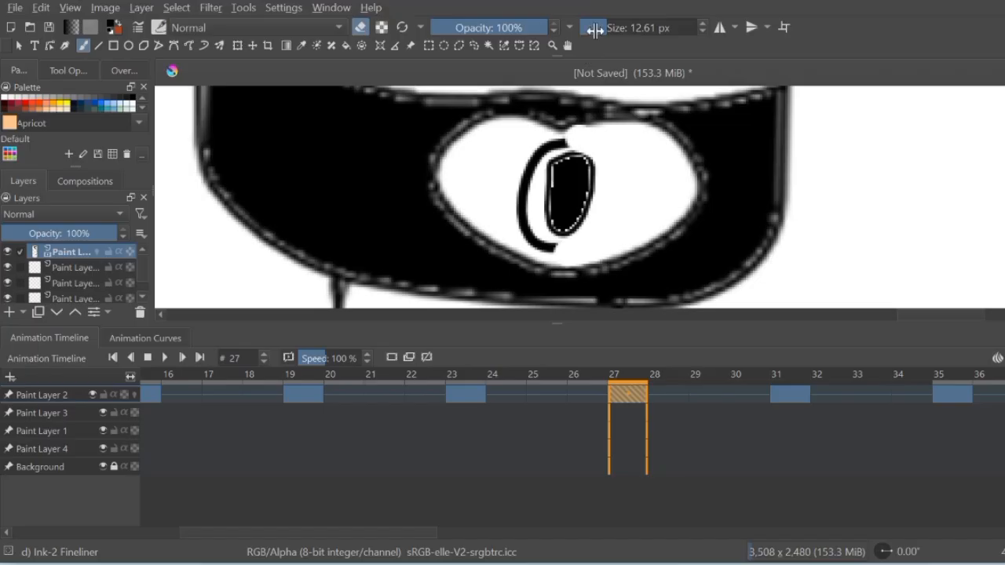
pyautogui.moveTo(595, 30); pyautogui.dragTo(599, 30)
pyautogui.moveTo(565, 139); pyautogui.dragTo(544, 147)
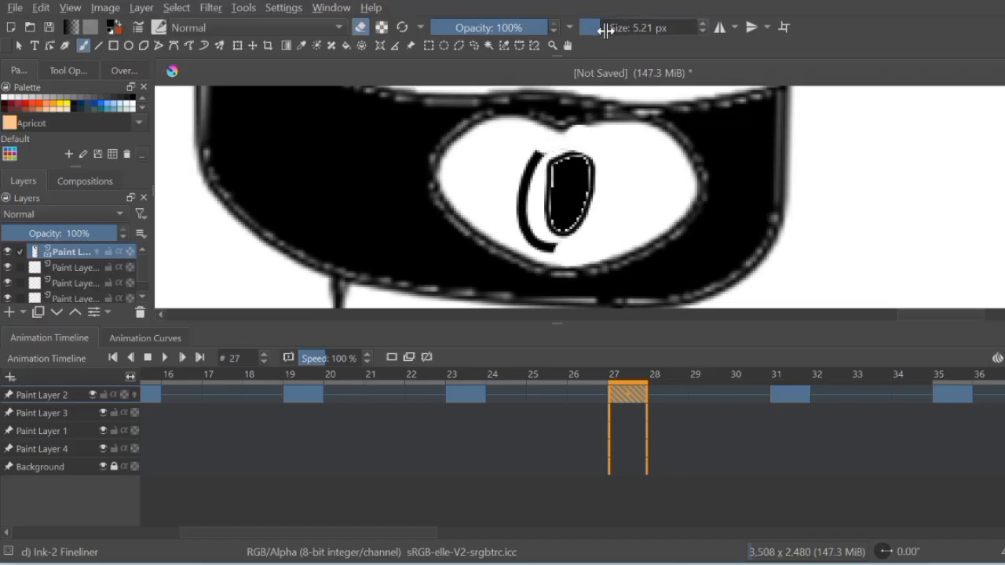
pyautogui.moveTo(600, 30); pyautogui.dragTo(605, 30)
pyautogui.moveTo(528, 150)
pyautogui.mouseDown()
pyautogui.moveTo(530, 222)
pyautogui.moveTo(523, 181)
pyautogui.moveTo(523, 213)
pyautogui.moveTo(560, 252)
pyautogui.mouseUp()
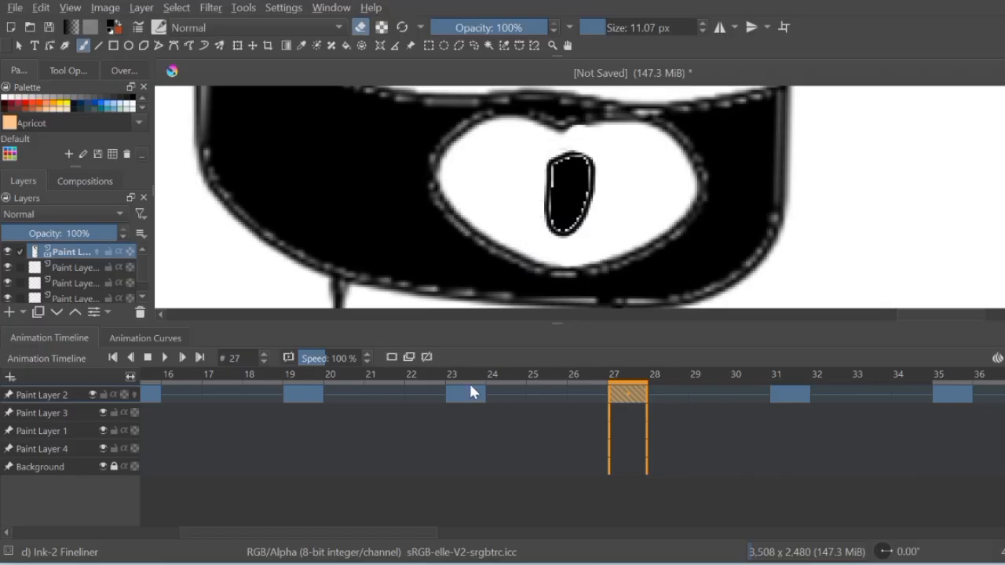
pyautogui.click(469, 391)
pyautogui.click(636, 388)
pyautogui.click(788, 382)
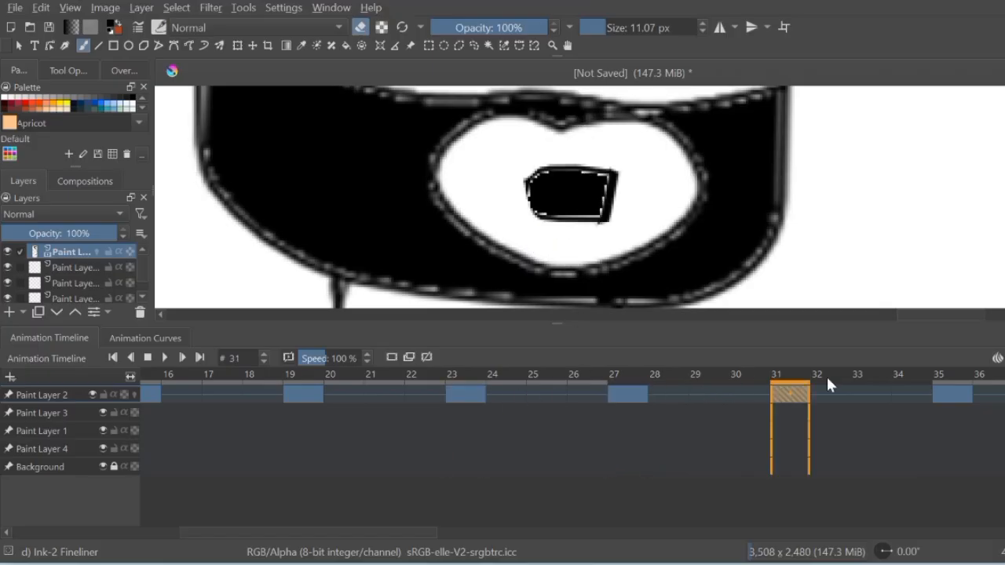
# Check the mouth shapes on Paint Layer 2 by stepping through the keyframes at frames 19, 23, 27, 31 and 35
pyautogui.click(953, 394)
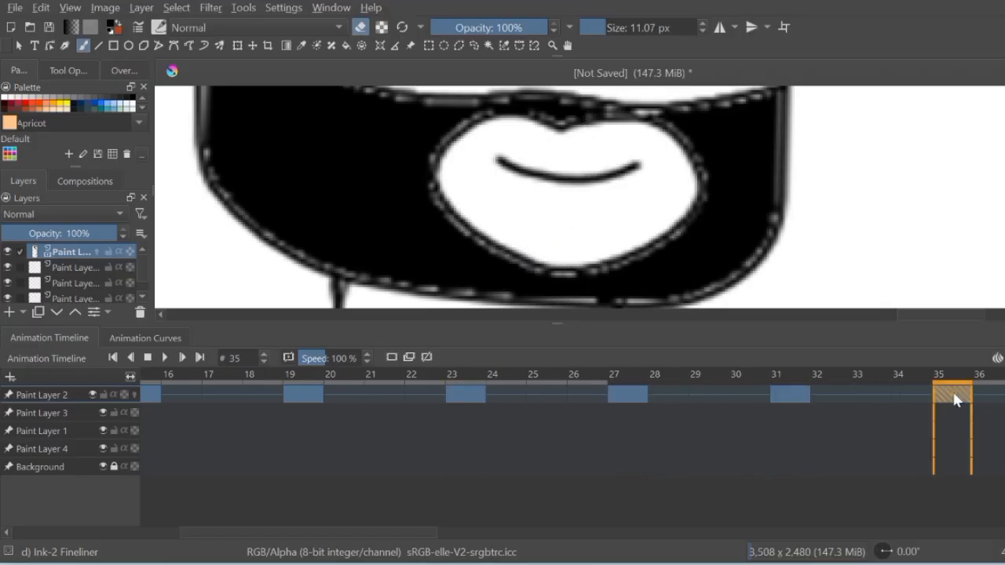
pyautogui.click(787, 398)
pyautogui.click(622, 397)
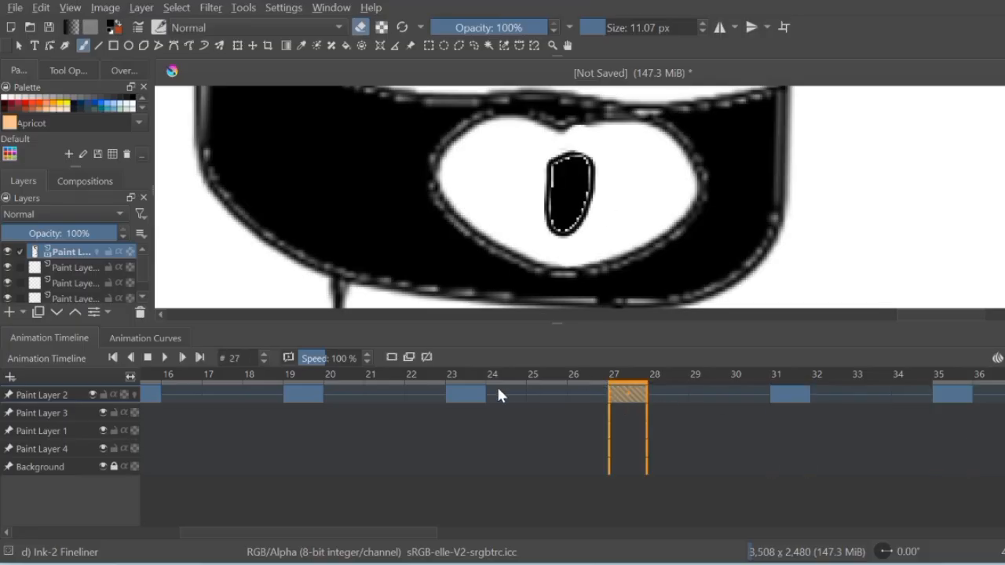
pyautogui.click(471, 393)
pyautogui.click(312, 393)
pyautogui.click(638, 397)
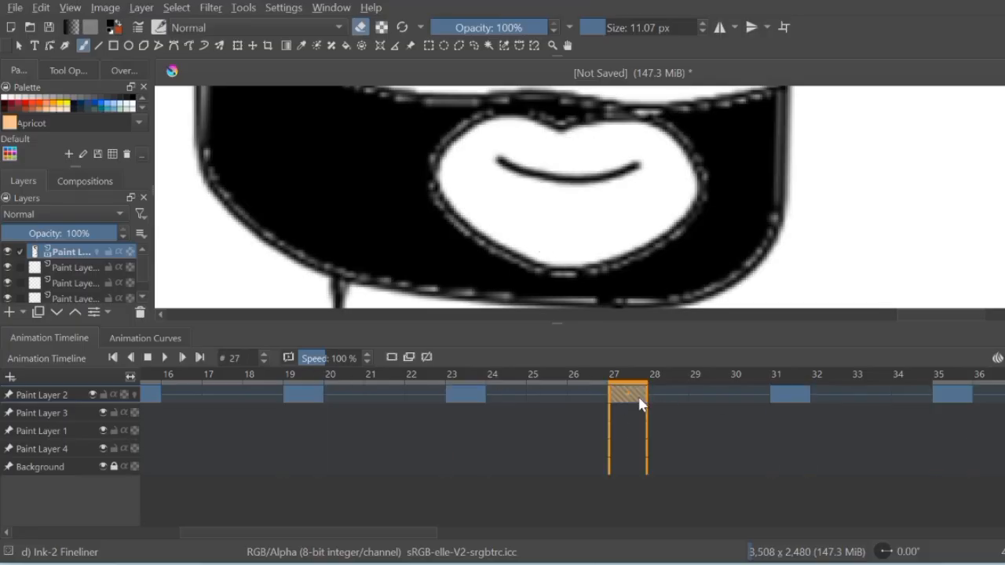
pyautogui.click(792, 397)
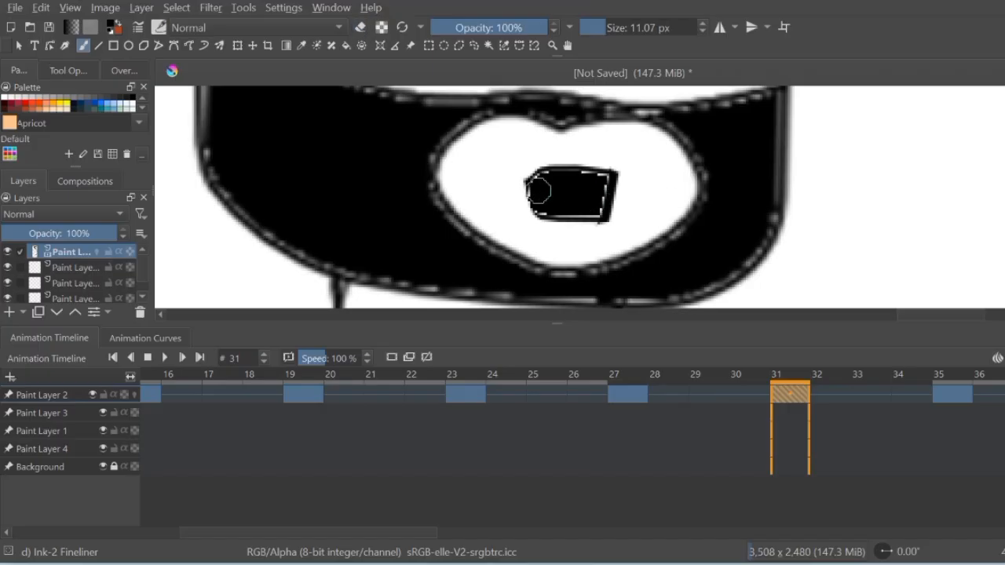
pyautogui.scroll(-2, 542, 205)
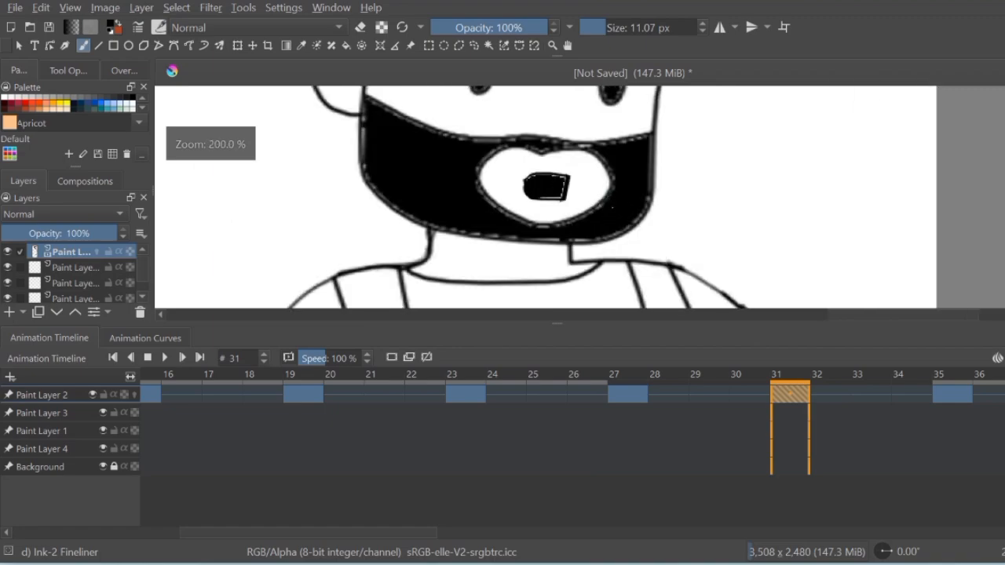
pyautogui.click(304, 396)
pyautogui.click(450, 396)
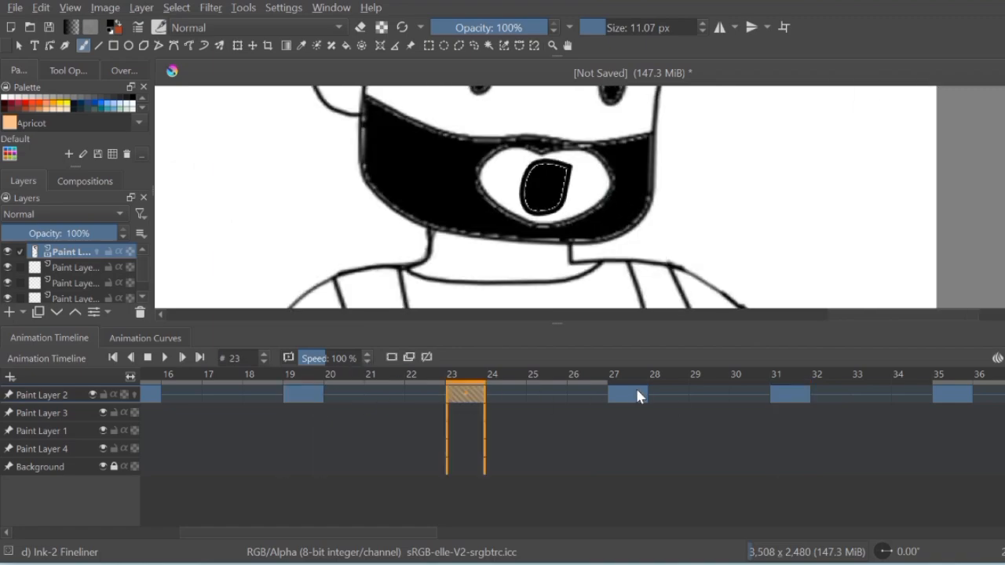
pyautogui.click(637, 397)
pyautogui.click(782, 398)
pyautogui.click(949, 403)
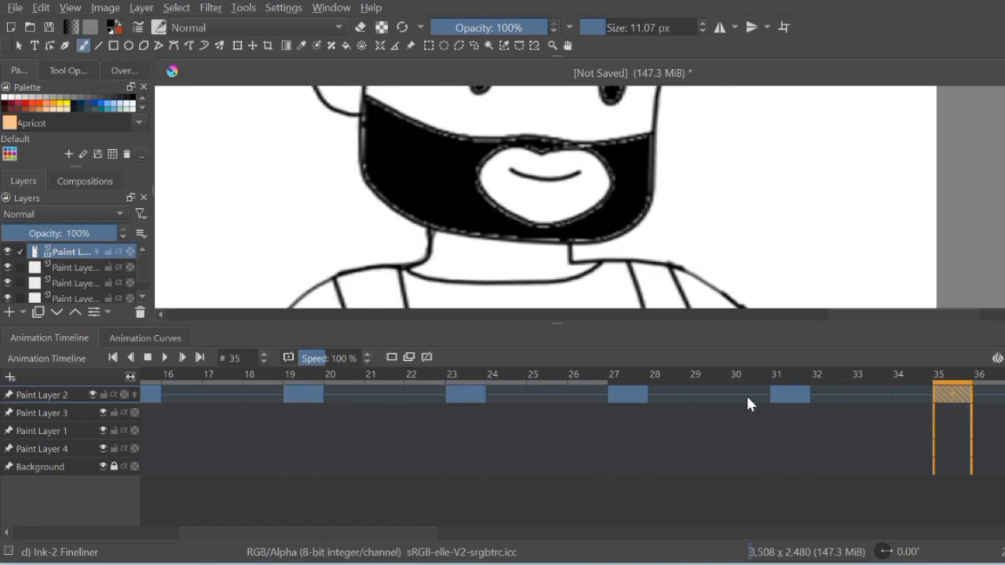
pyautogui.scroll(-4, 602, 221)
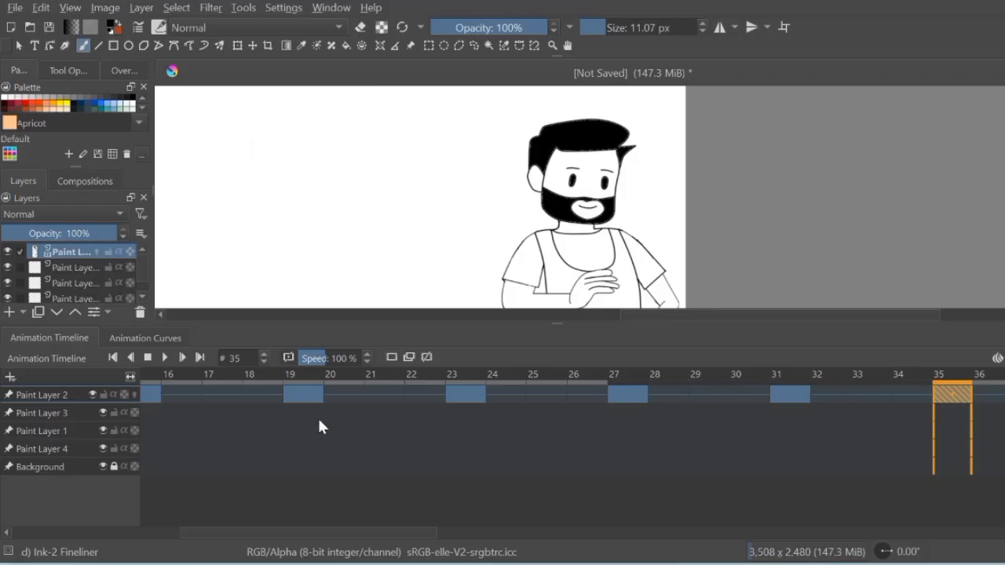
pyautogui.click(296, 415)
pyautogui.moveTo(315, 403); pyautogui.dragTo(640, 406)
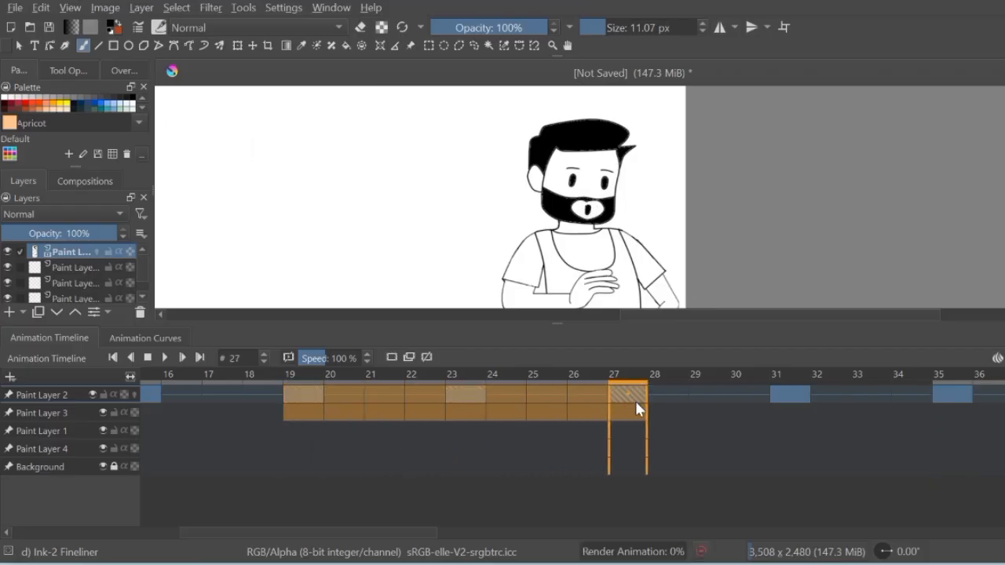
pyautogui.click(498, 461)
# Select the talking sequence from frame 23 to frame 35 on the timeline and copy its keyframes
pyautogui.click(469, 400)
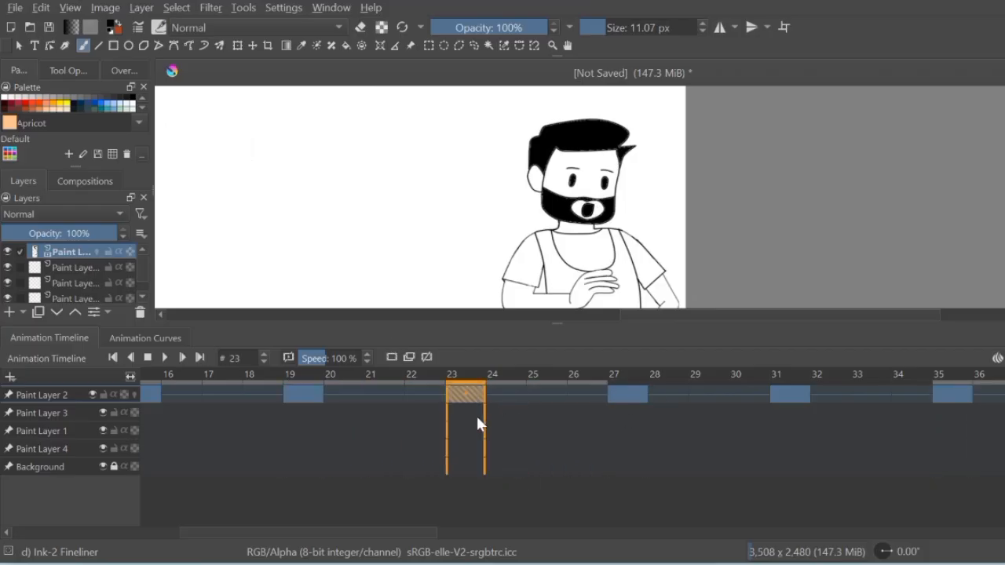
pyautogui.moveTo(549, 405); pyautogui.dragTo(945, 399)
pyautogui.rightClick(940, 389)
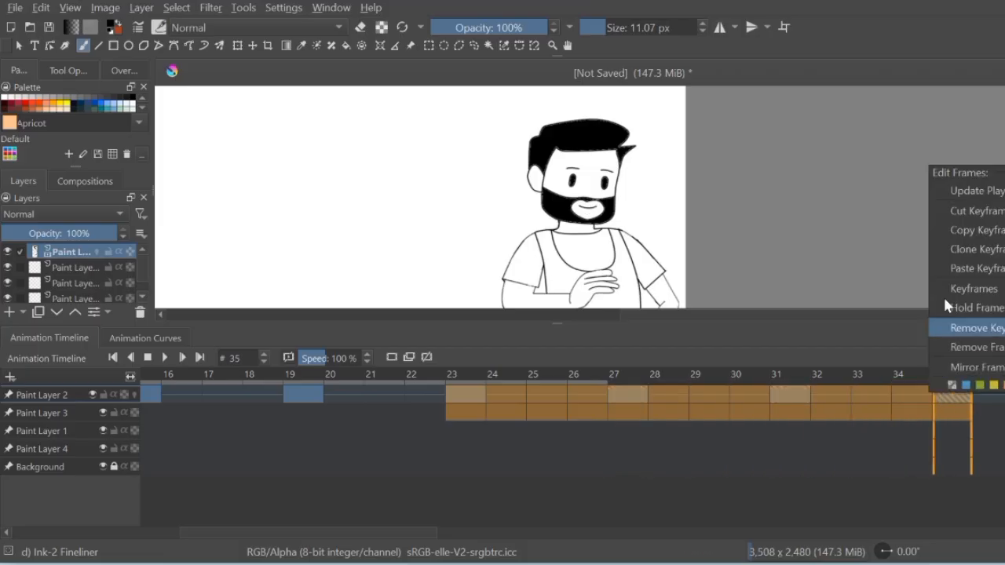
pyautogui.press('Escape')
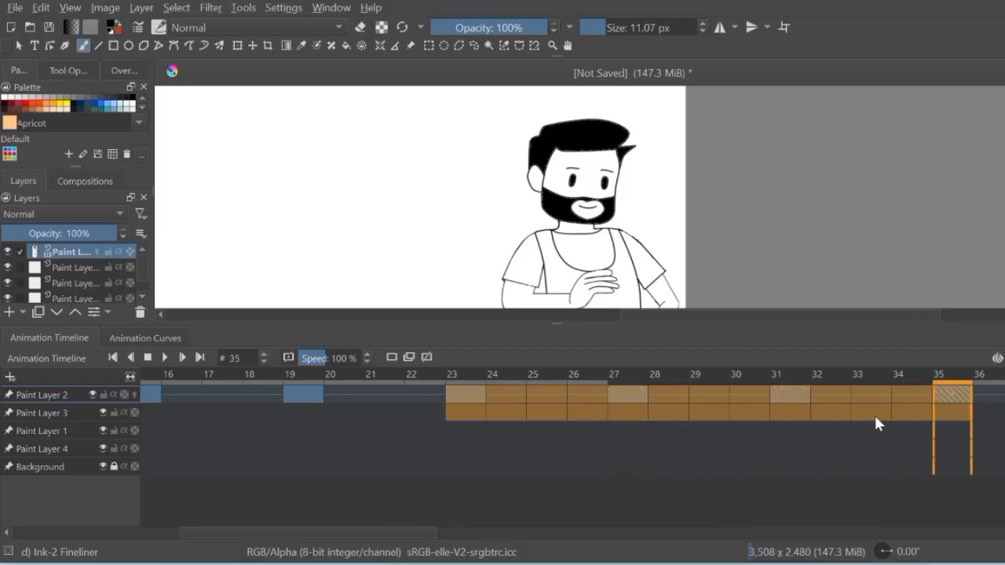
pyautogui.rightClick(870, 392)
pyautogui.click(919, 235)
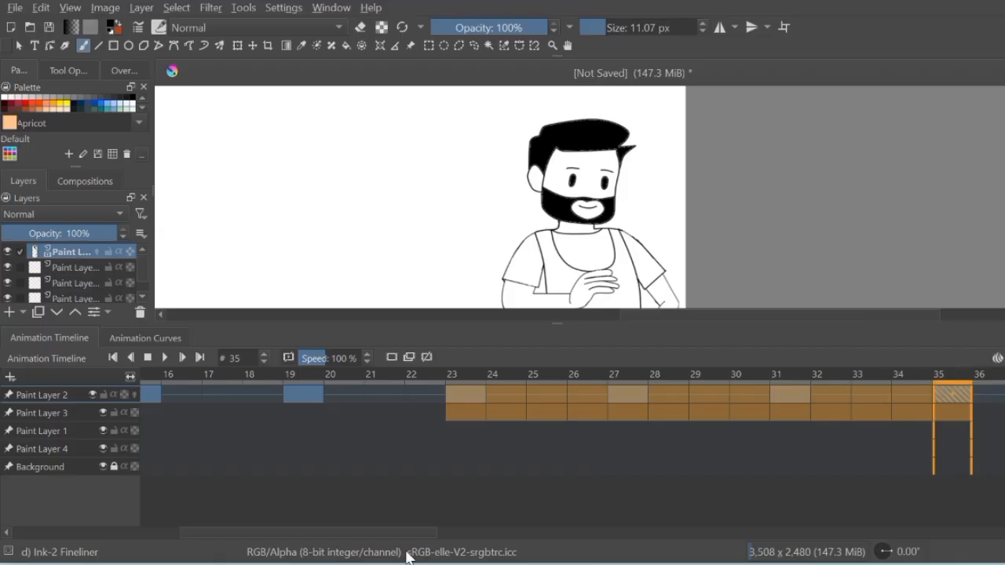
# Paste the copied keyframes on Paint Layer 2 starting at frame 39, and again starting at frame 55
pyautogui.hscroll(5, 597, 485)
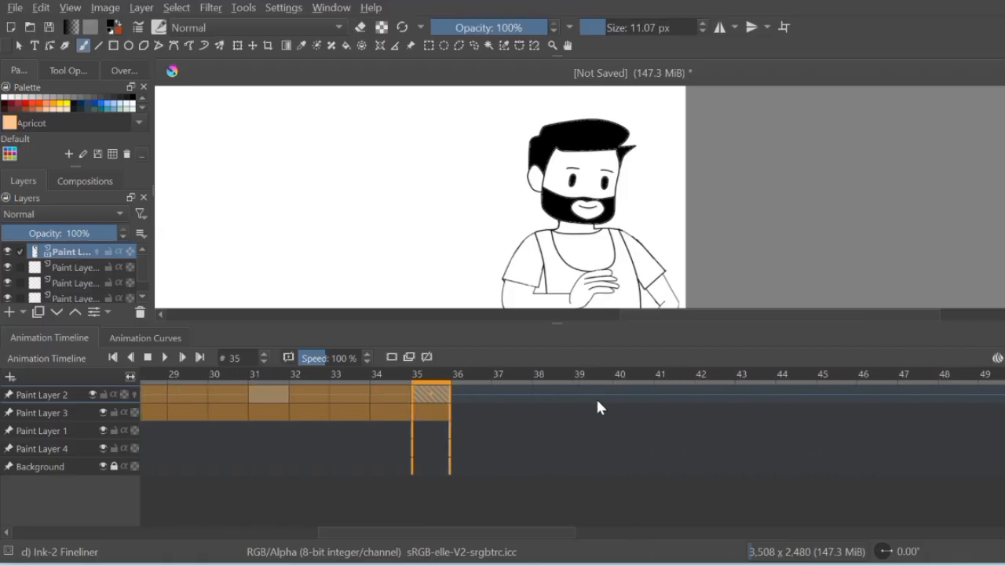
pyautogui.click(594, 394)
pyautogui.rightClick(594, 396)
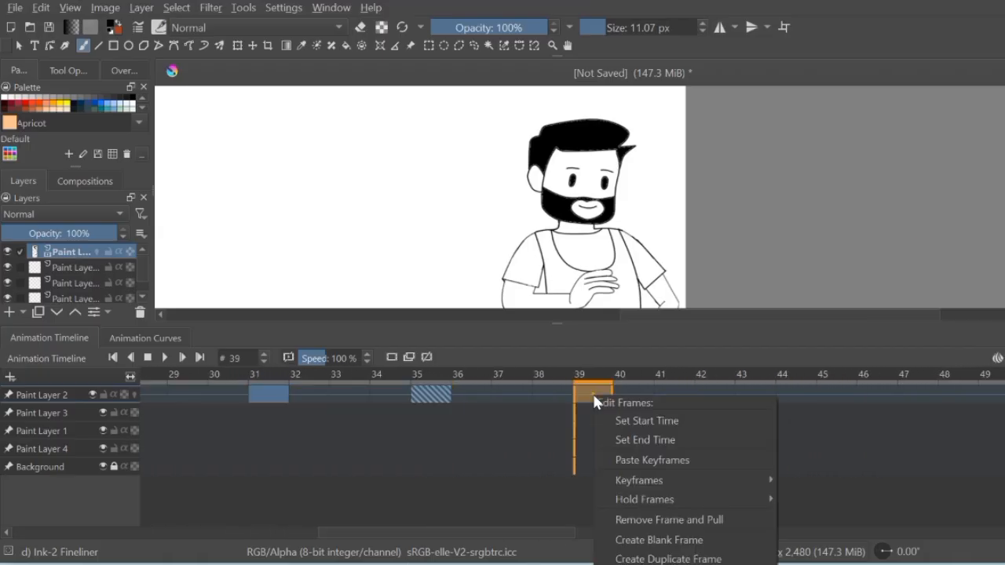
pyautogui.click(629, 460)
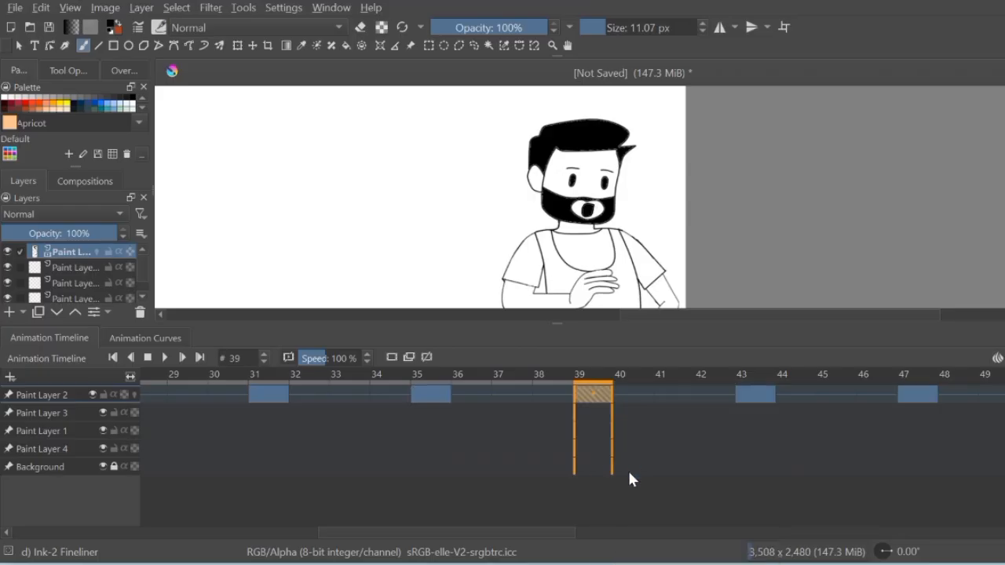
pyautogui.moveTo(528, 533); pyautogui.dragTo(757, 533)
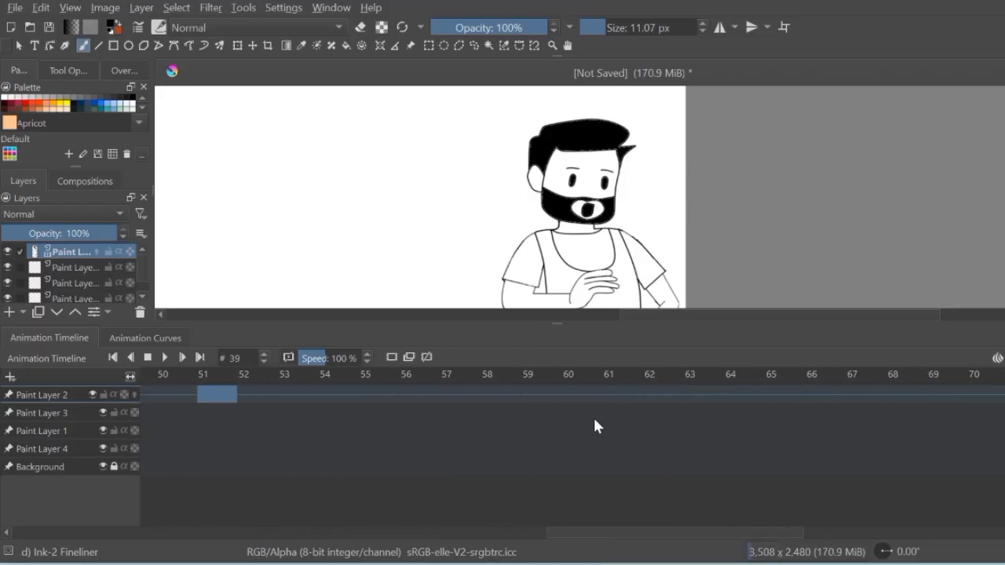
pyautogui.rightClick(377, 394)
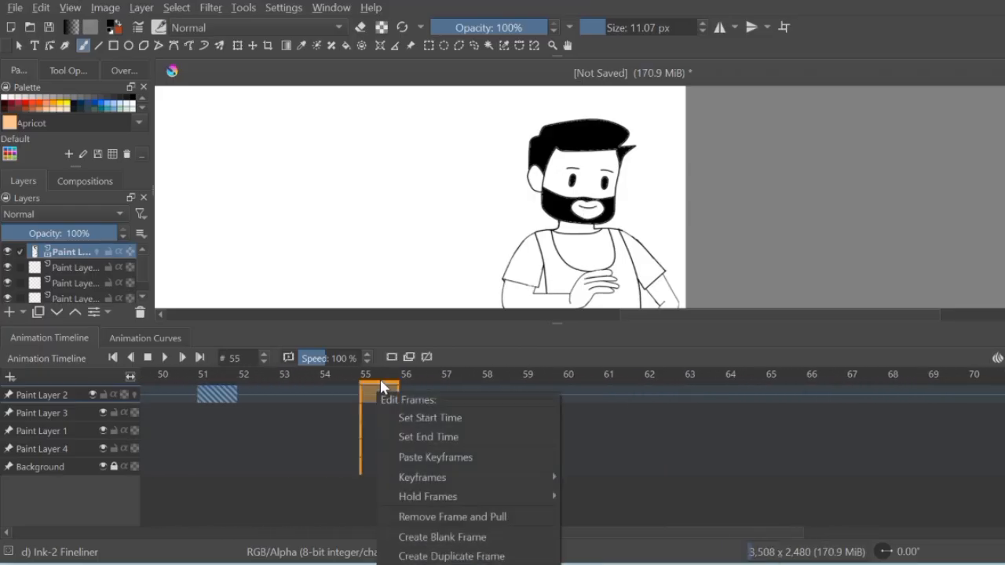
pyautogui.click(412, 459)
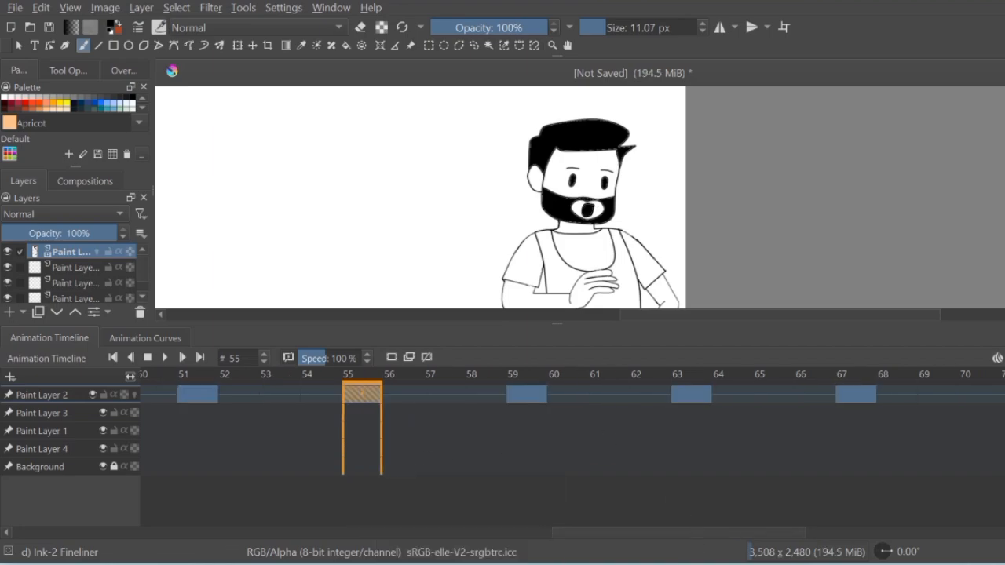
pyautogui.scroll(-5, 462, 401)
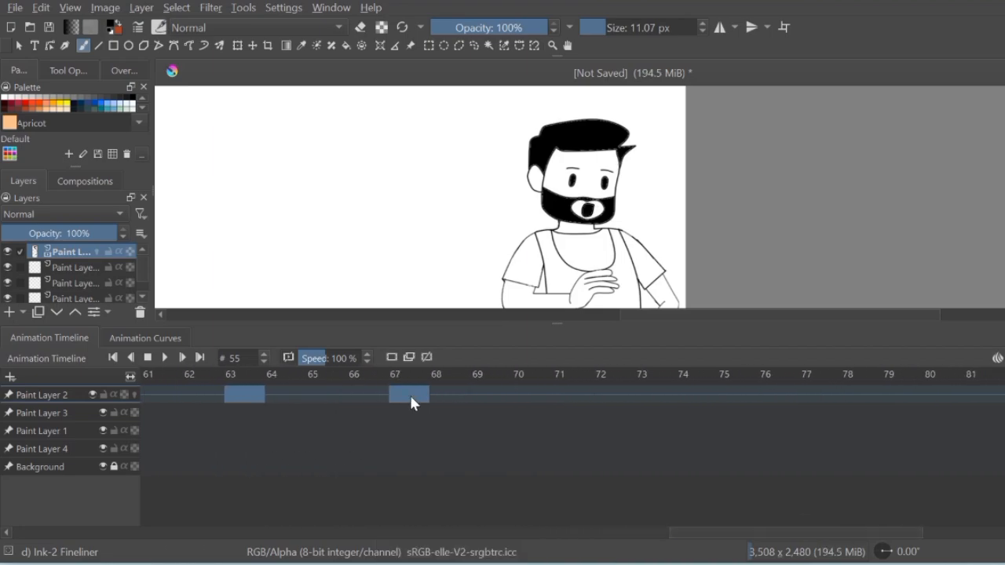
pyautogui.moveTo(780, 532); pyautogui.dragTo(724, 532)
pyautogui.scroll(-5, 575, 214)
pyautogui.scroll(3, 573, 224)
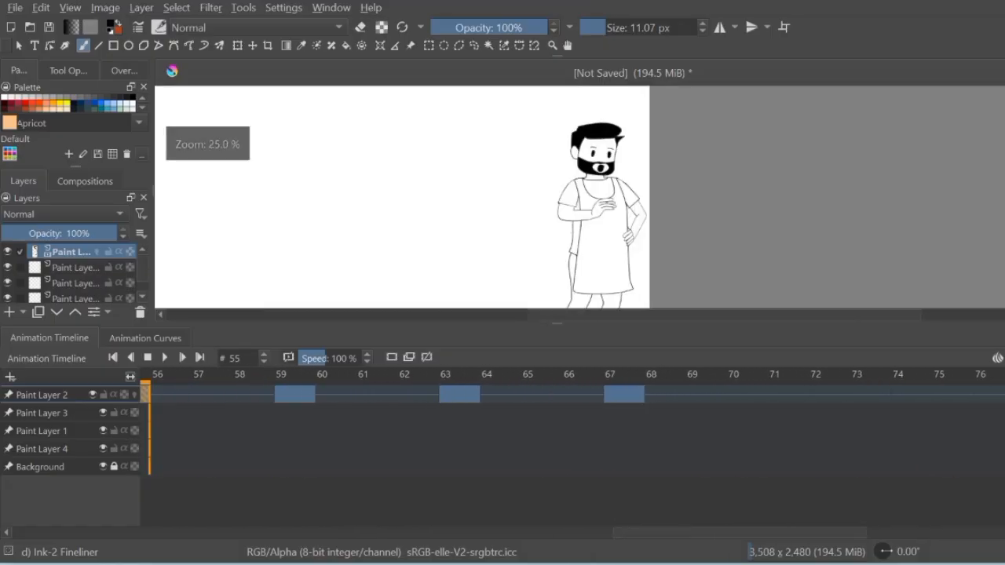
pyautogui.scroll(-2, 573, 225)
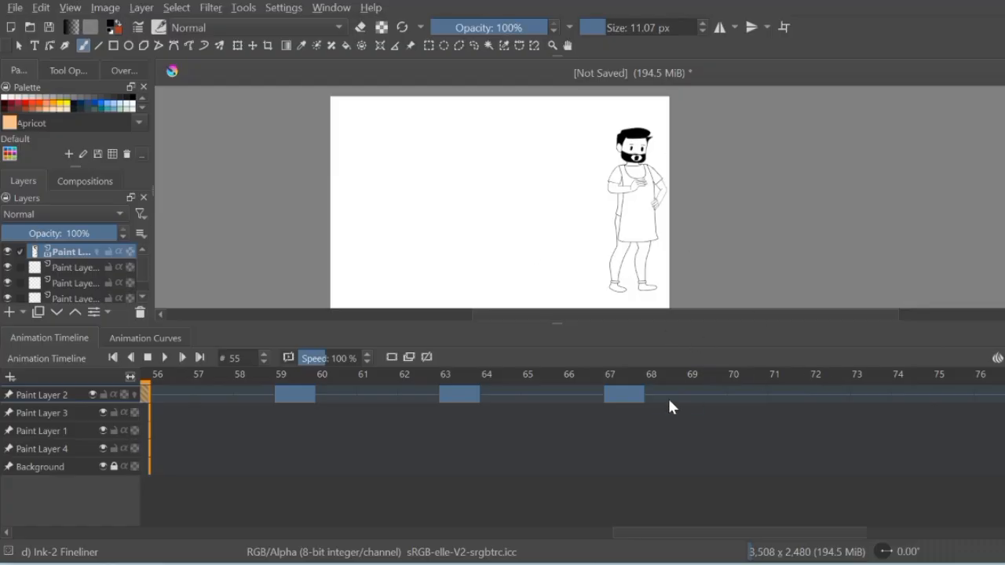
pyautogui.click(625, 394)
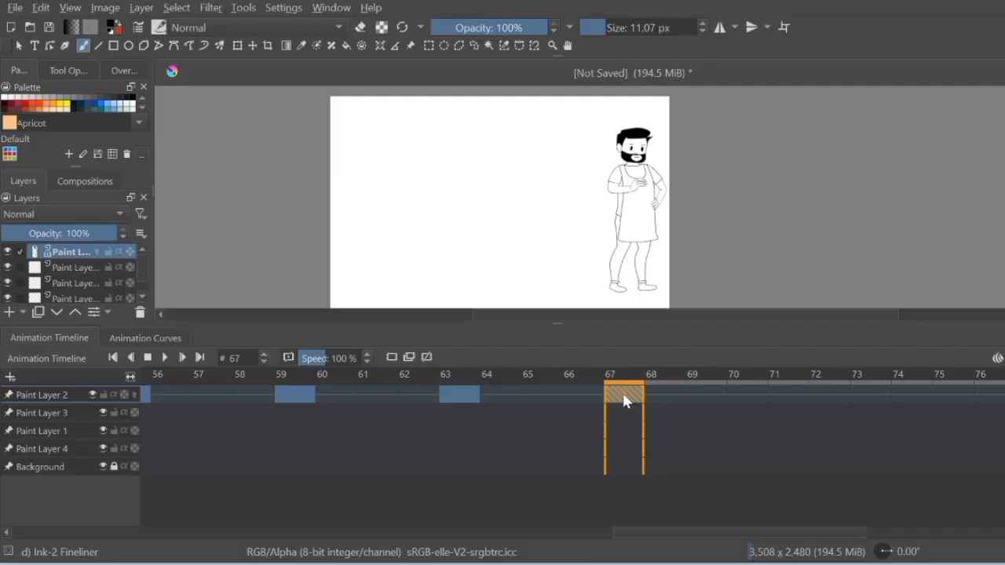
pyautogui.rightClick(625, 394)
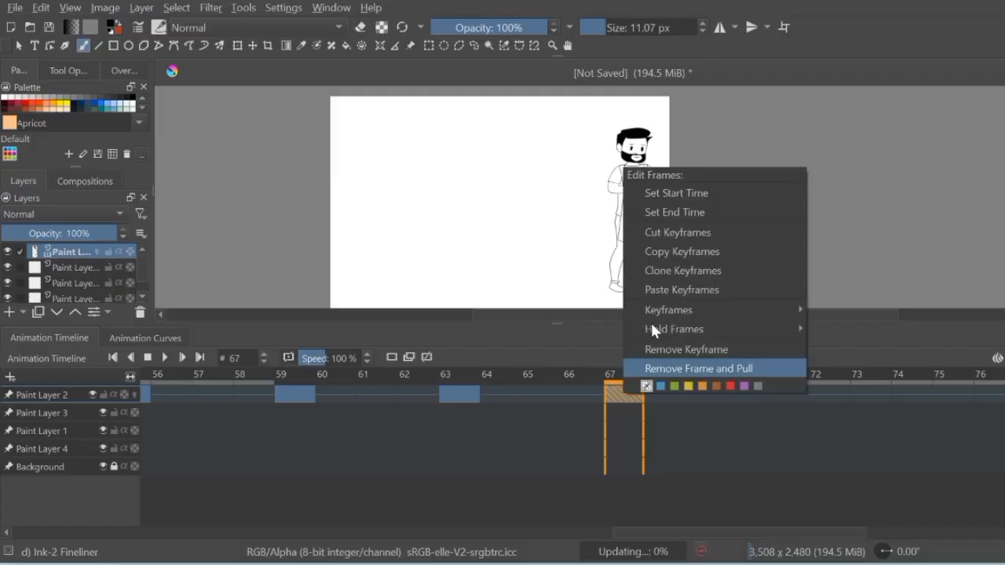
pyautogui.click(611, 396)
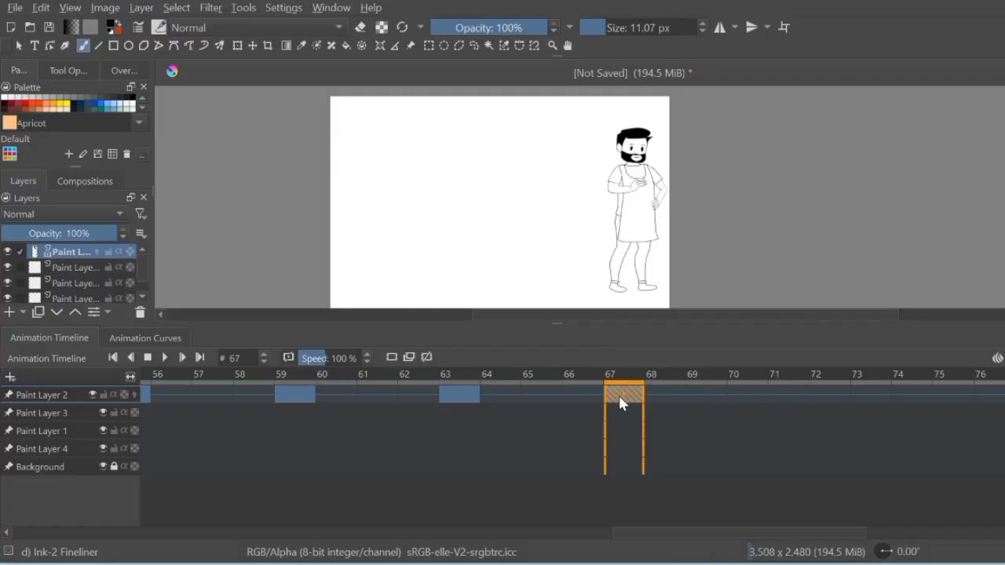
pyautogui.rightClick(626, 395)
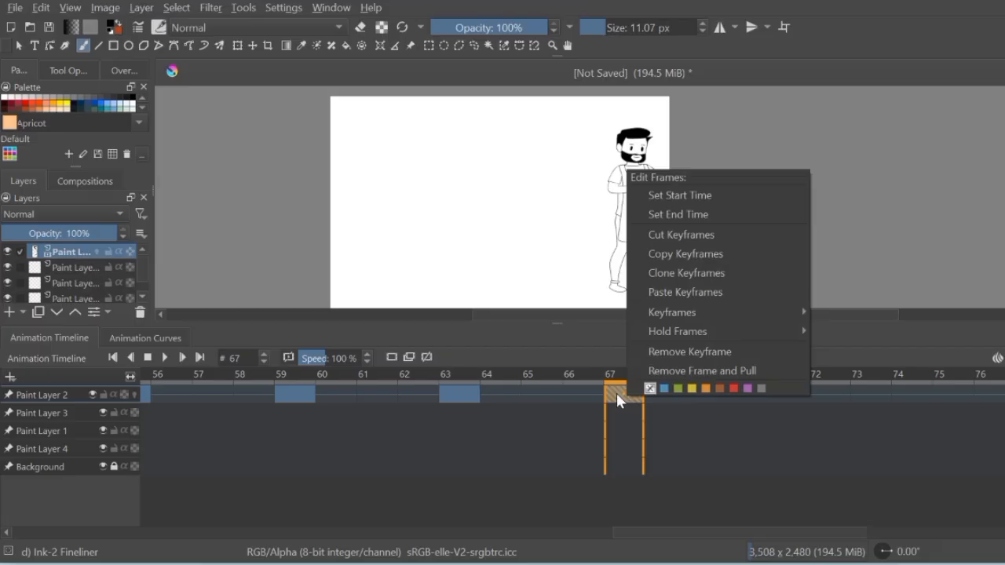
pyautogui.click(617, 392)
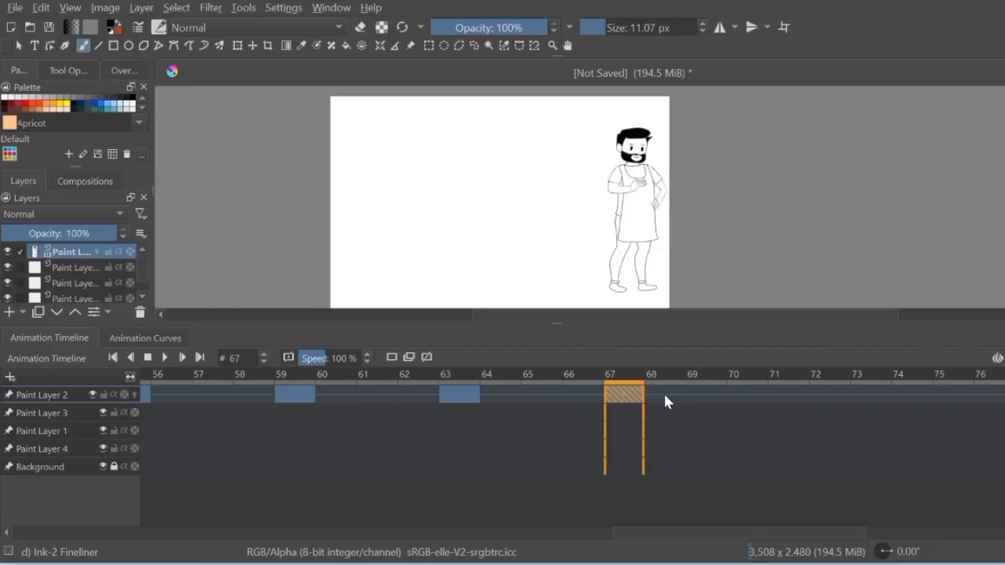
# Create a duplicate frame at frame 71 on Paint Layer 2 and set that frame as the animation's end time
pyautogui.click(803, 393)
pyautogui.rightClick(803, 394)
pyautogui.click(878, 555)
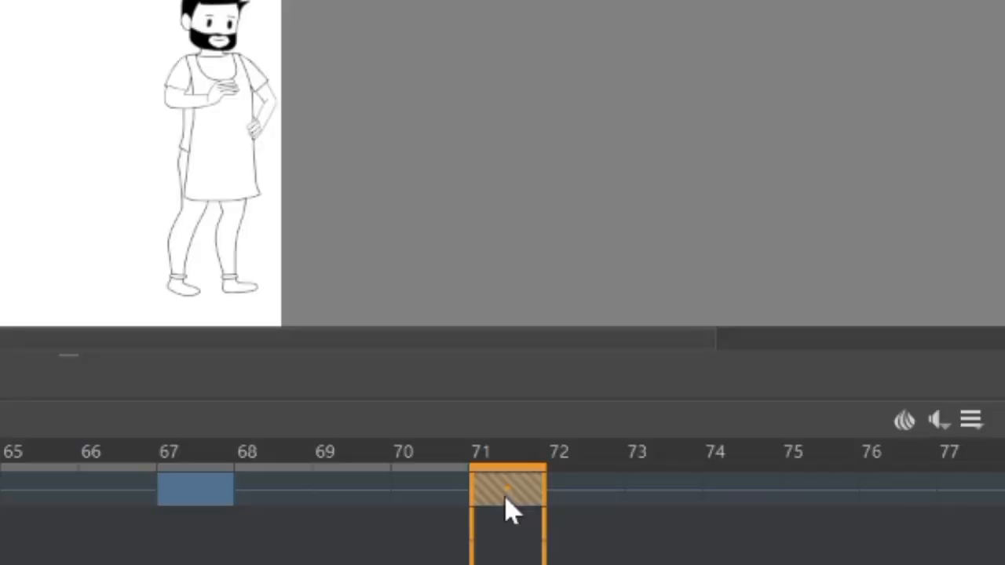
pyautogui.rightClick(790, 397)
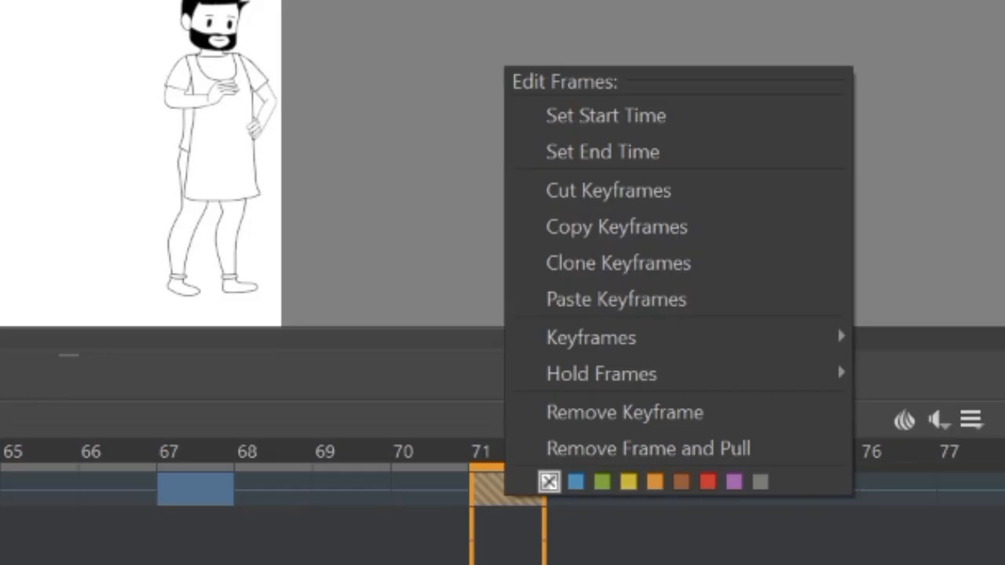
pyautogui.click(485, 482)
pyautogui.rightClick(485, 482)
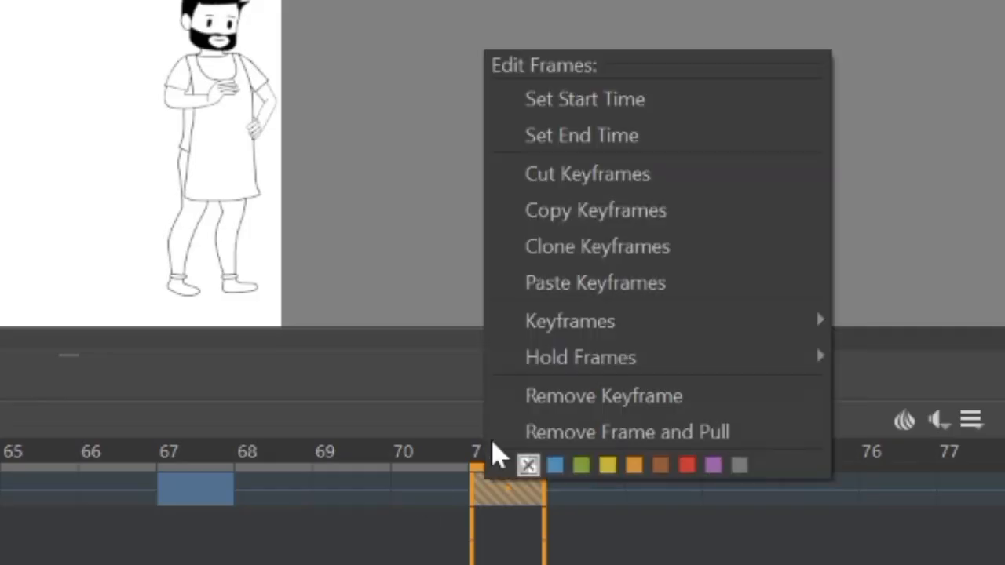
pyautogui.click(585, 171)
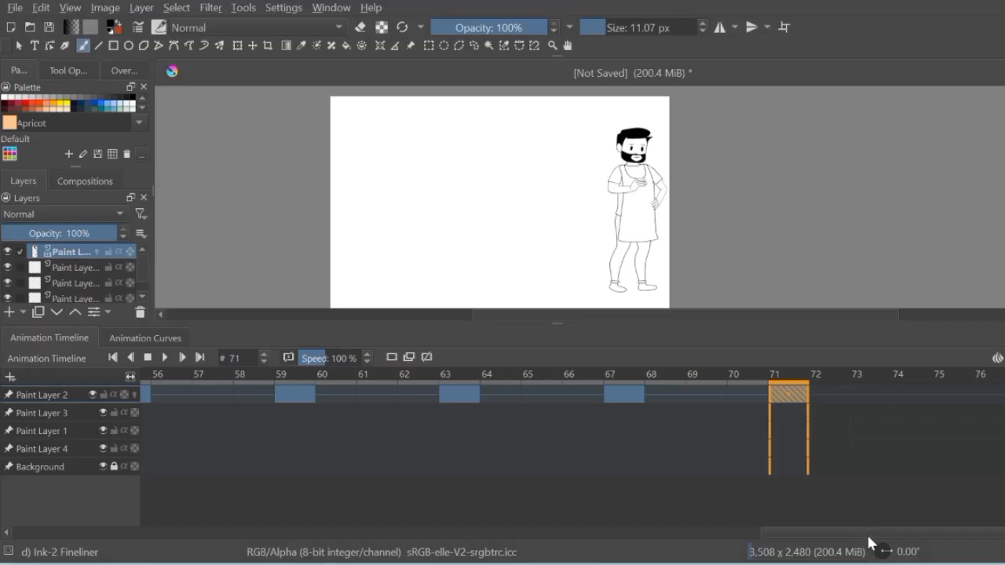
pyautogui.moveTo(869, 534); pyautogui.dragTo(188, 535)
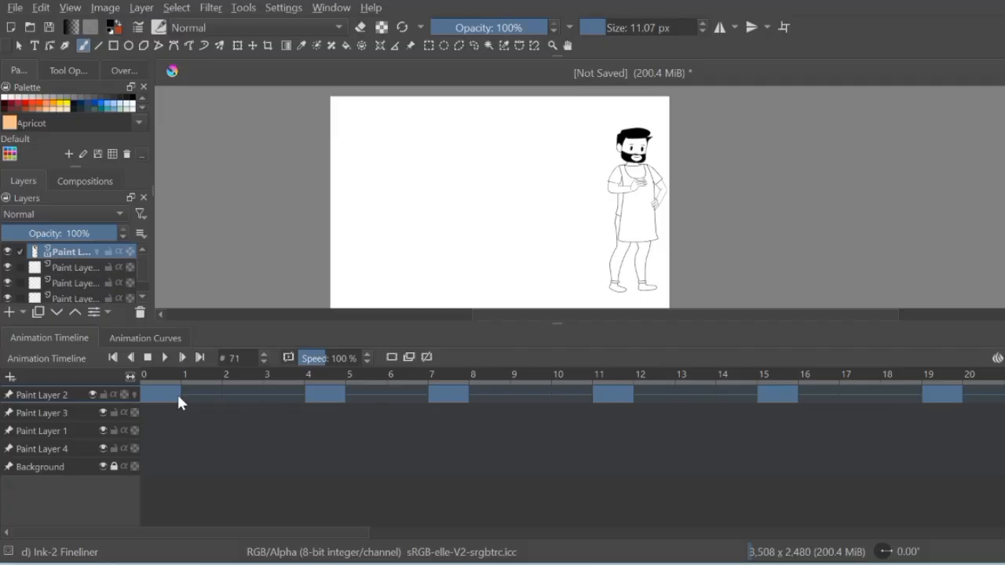
pyautogui.moveTo(234, 532); pyautogui.dragTo(513, 531)
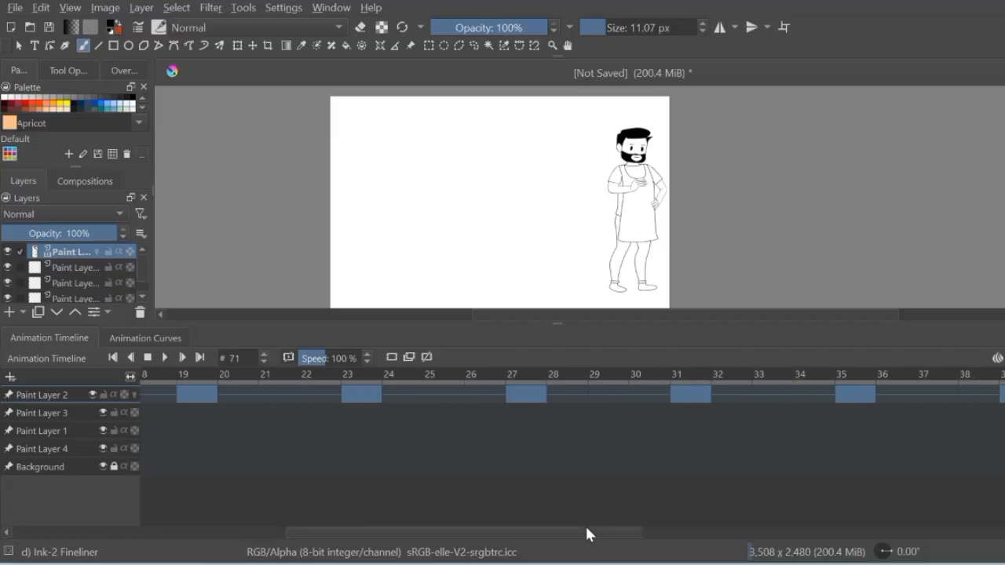
pyautogui.moveTo(588, 532); pyautogui.dragTo(1004, 532)
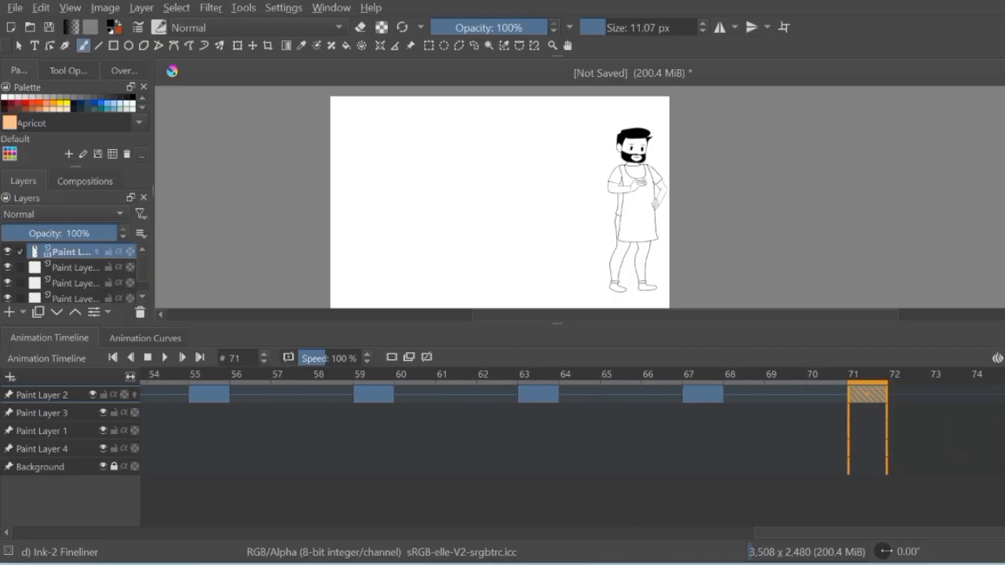
pyautogui.moveTo(887, 533); pyautogui.dragTo(189, 533)
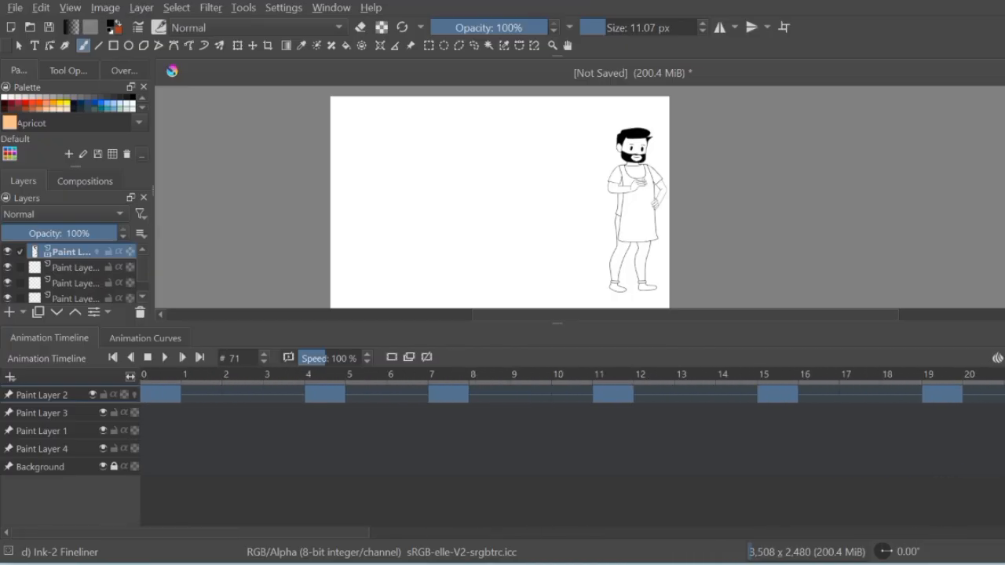
# Set frame 0 on Paint Layer 2 as the animation's start time
pyautogui.click(149, 397)
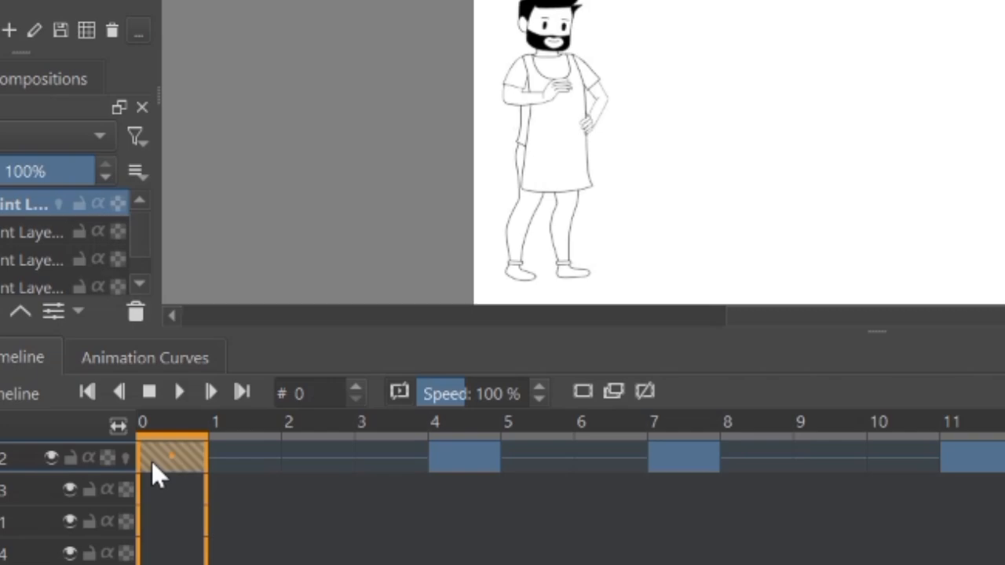
pyautogui.rightClick(151, 461)
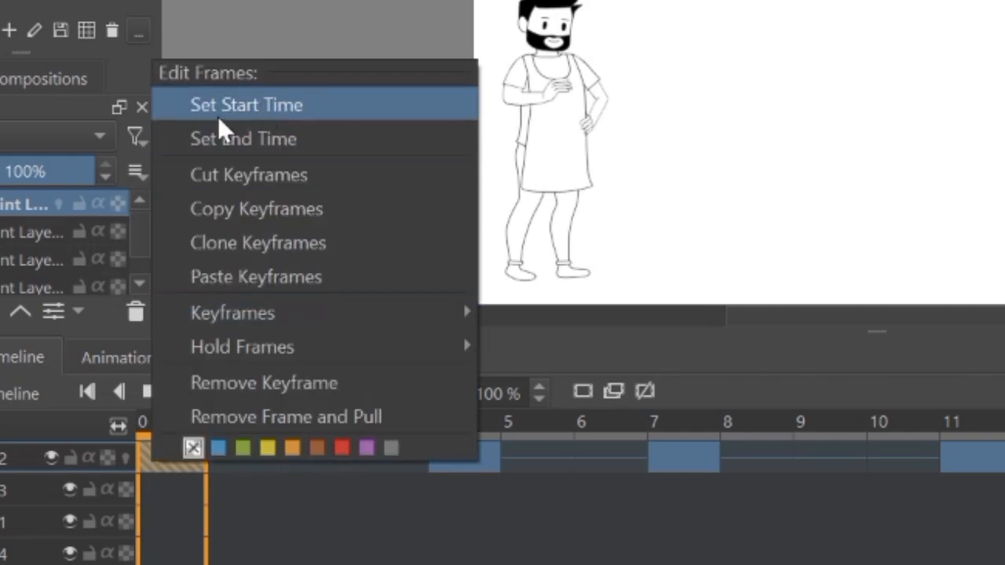
pyautogui.click(256, 106)
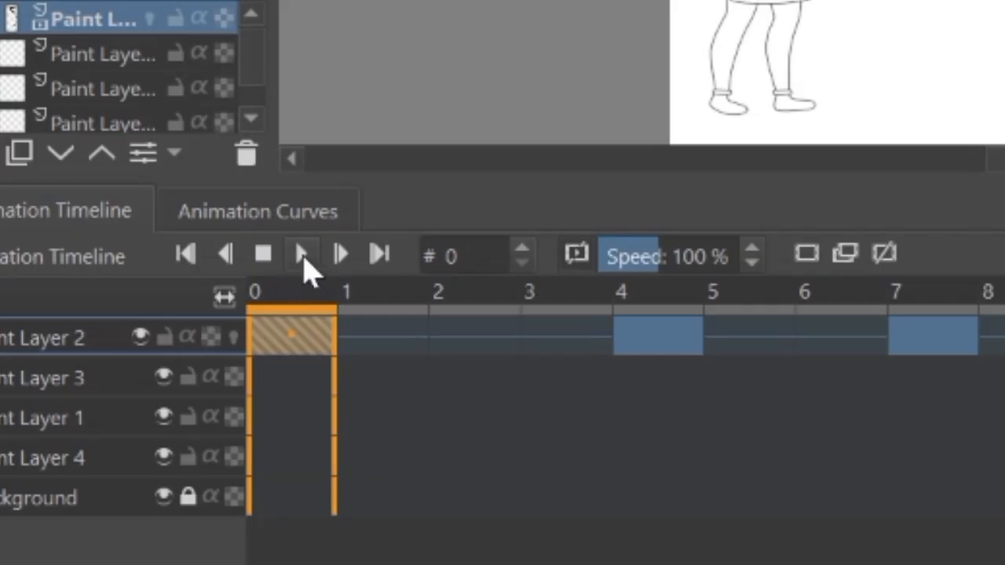
# Preview the talking animation, pause it to bring the character into a closer view, and resume playback
pyautogui.click(302, 257)
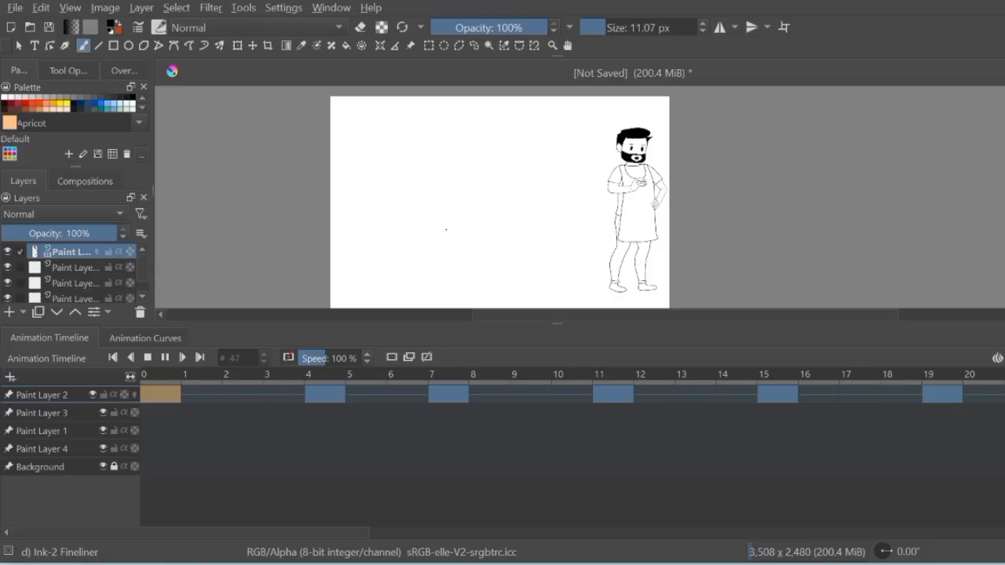
pyautogui.click(164, 358)
pyautogui.scroll(3, 648, 124)
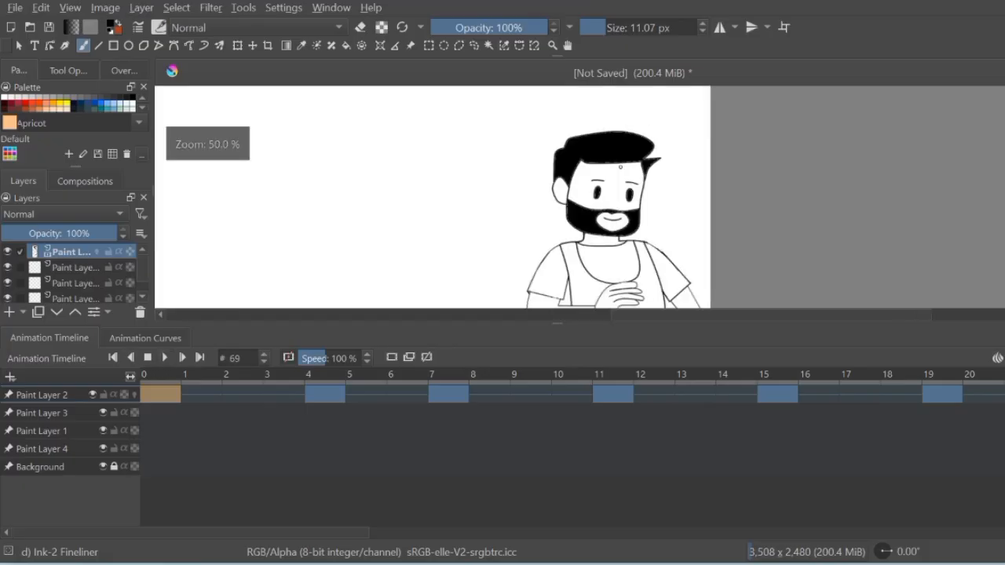
pyautogui.scroll(-1, 603, 208)
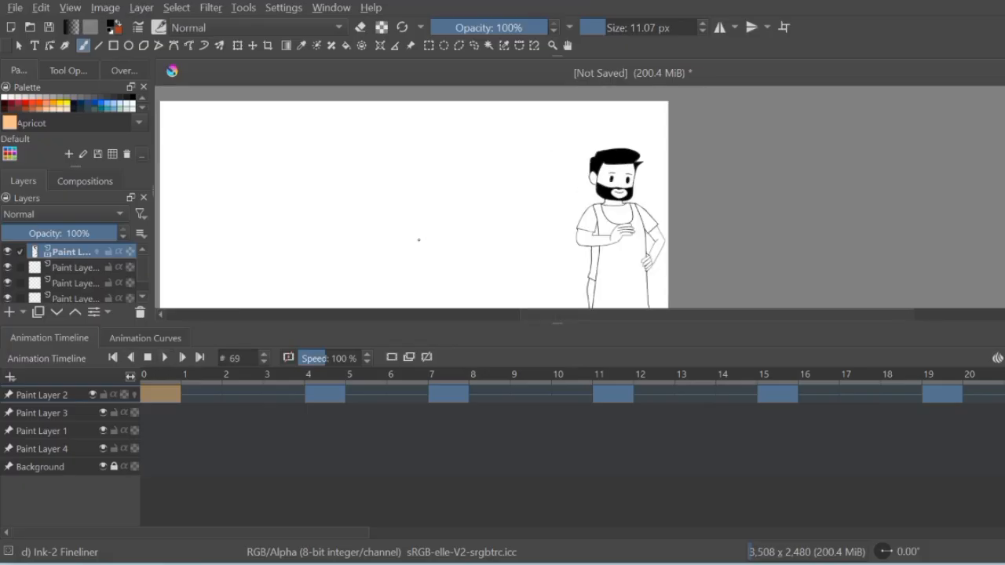
pyautogui.moveTo(372, 240); pyautogui.dragTo(518, 236)
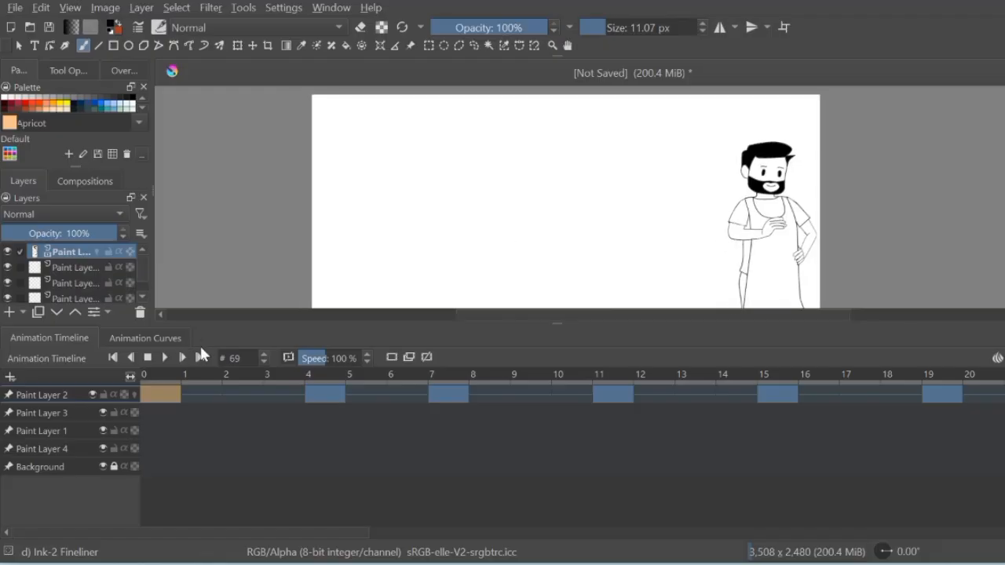
pyautogui.click(164, 358)
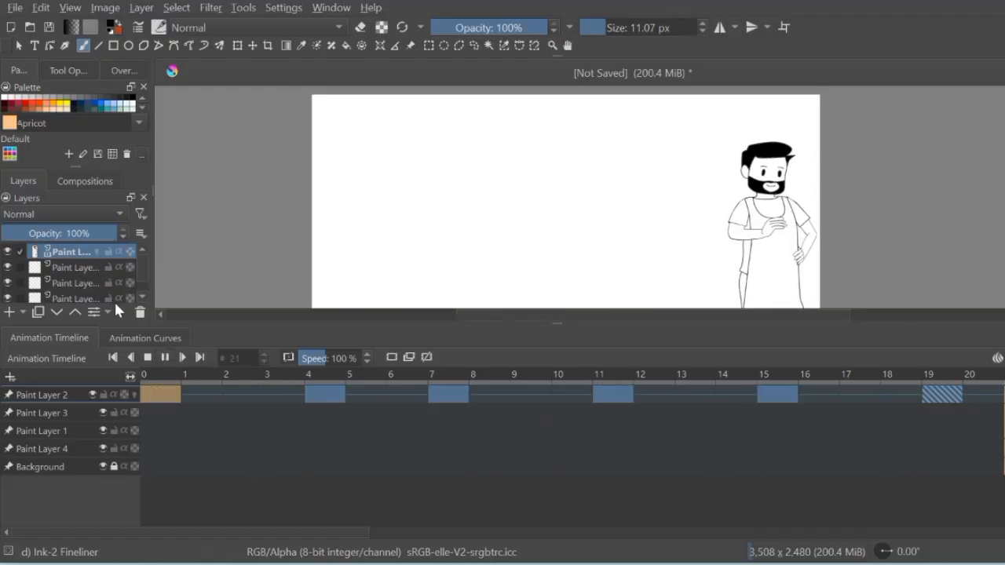